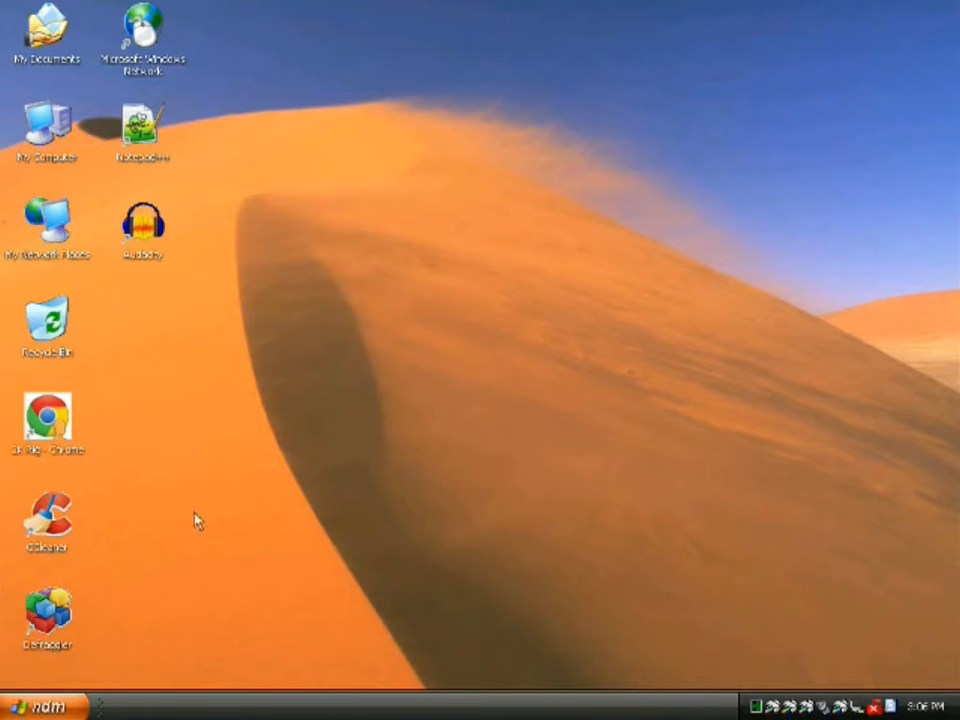
- Launch Chrome, load mail.com in a new tab and open its free account sign-up form
click(57, 431)
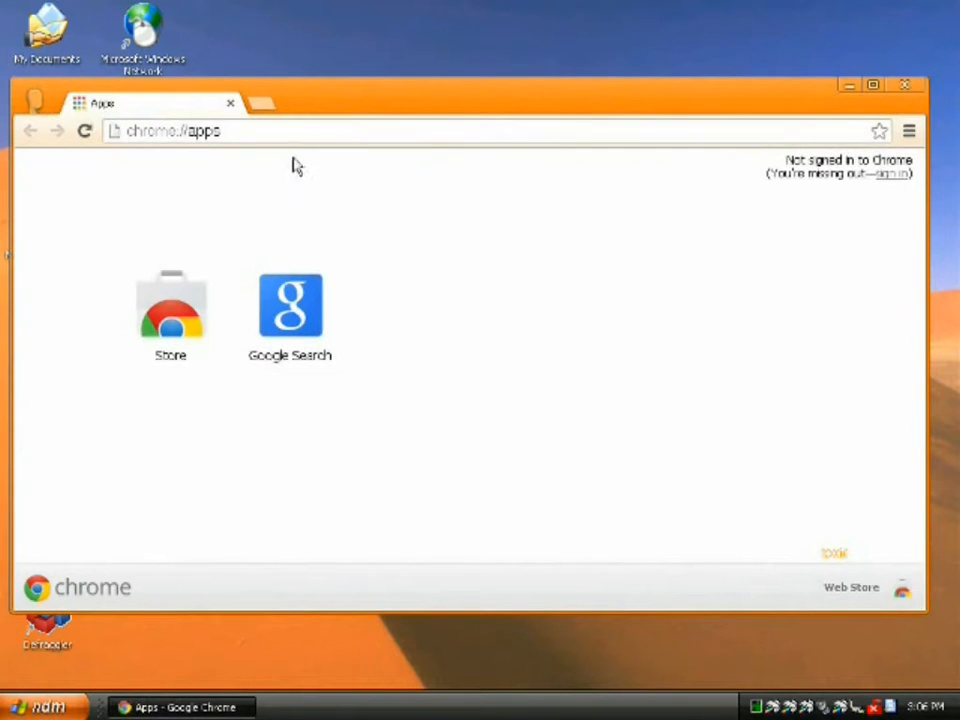
click(259, 105)
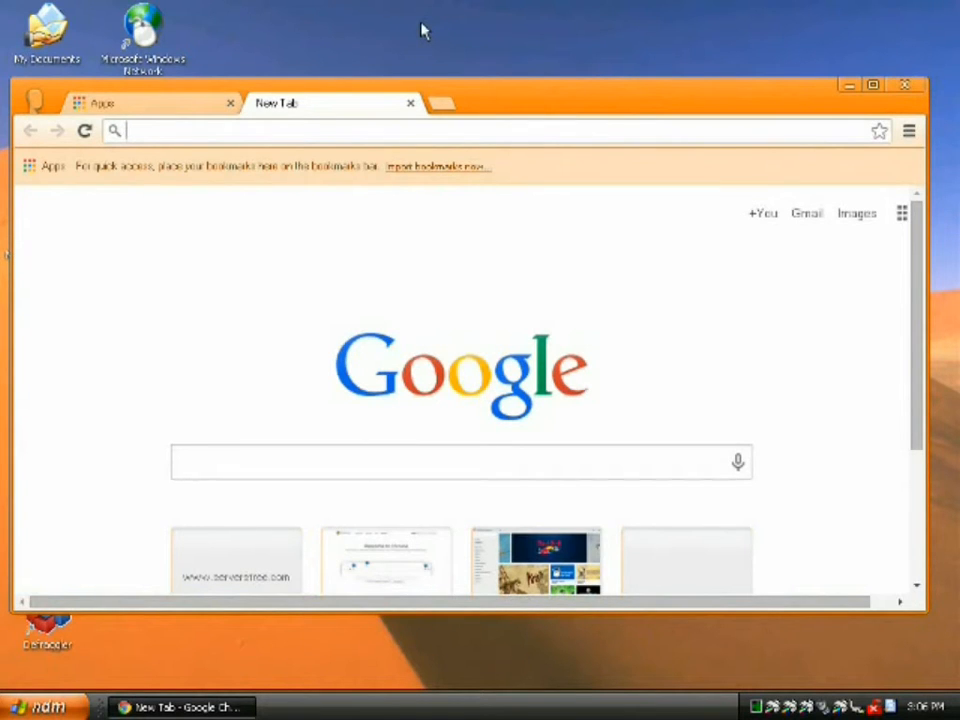
text(mail.com)
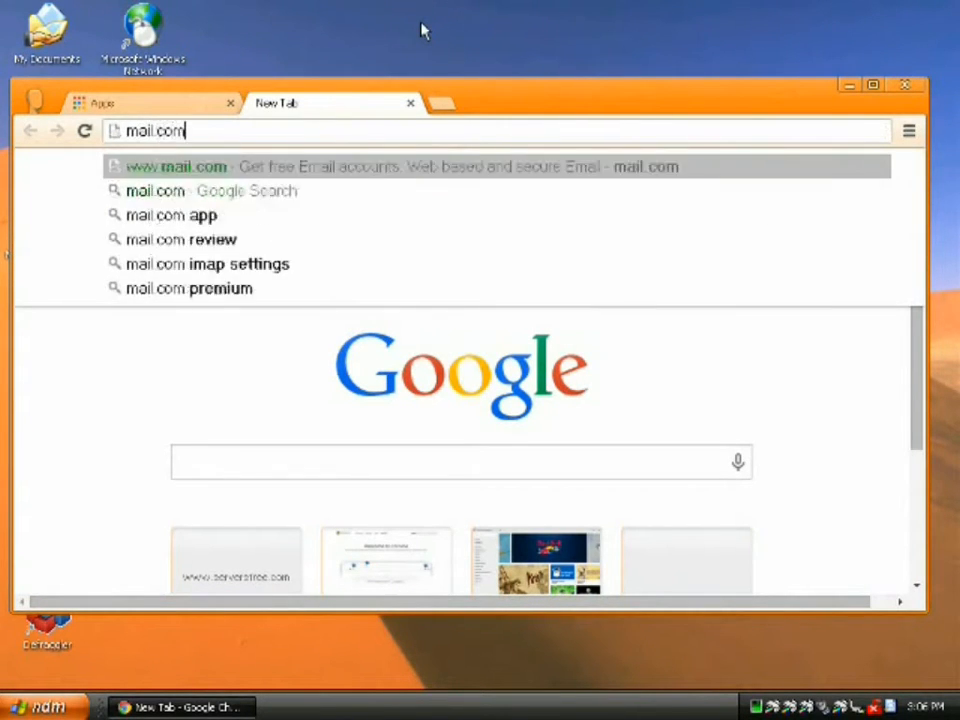
key(Return)
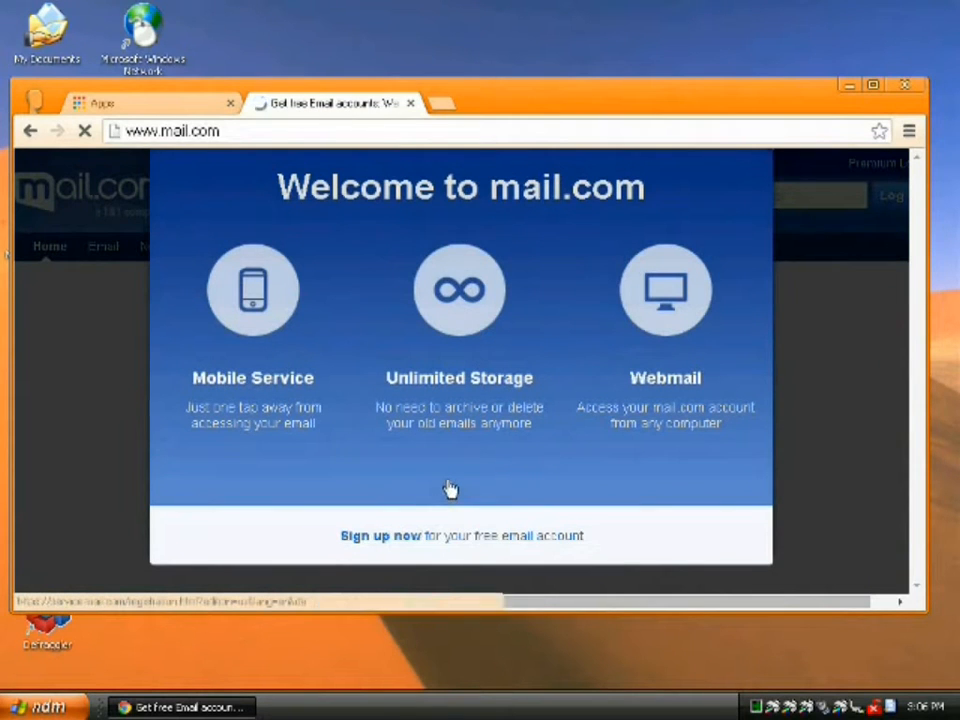
click(449, 490)
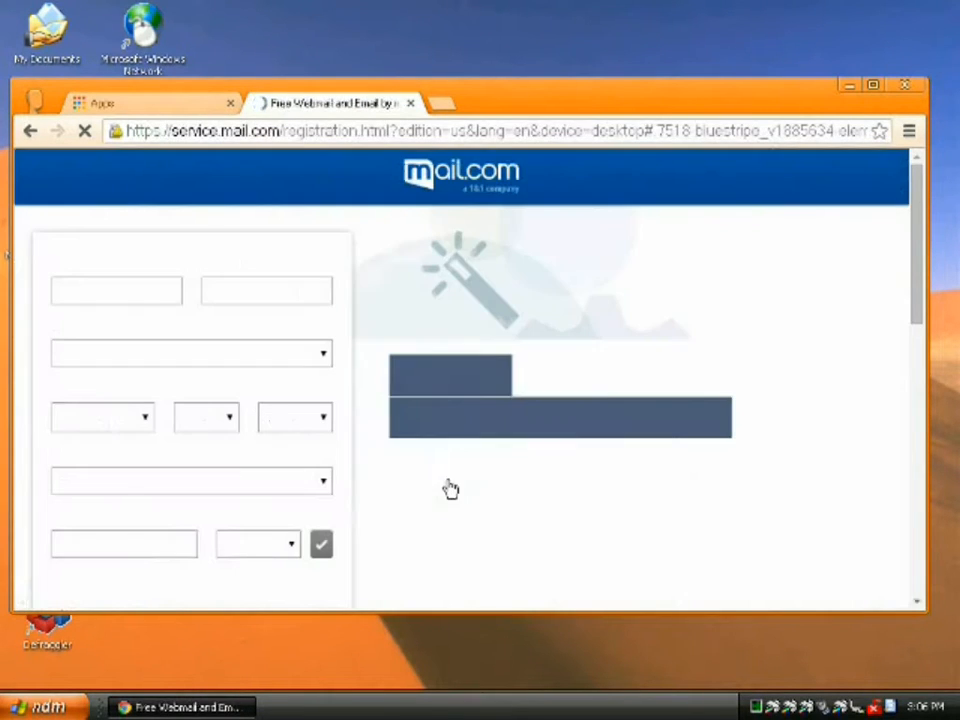
- Enter the account holder's first and last name on the mail.com sign-up form
click(113, 290)
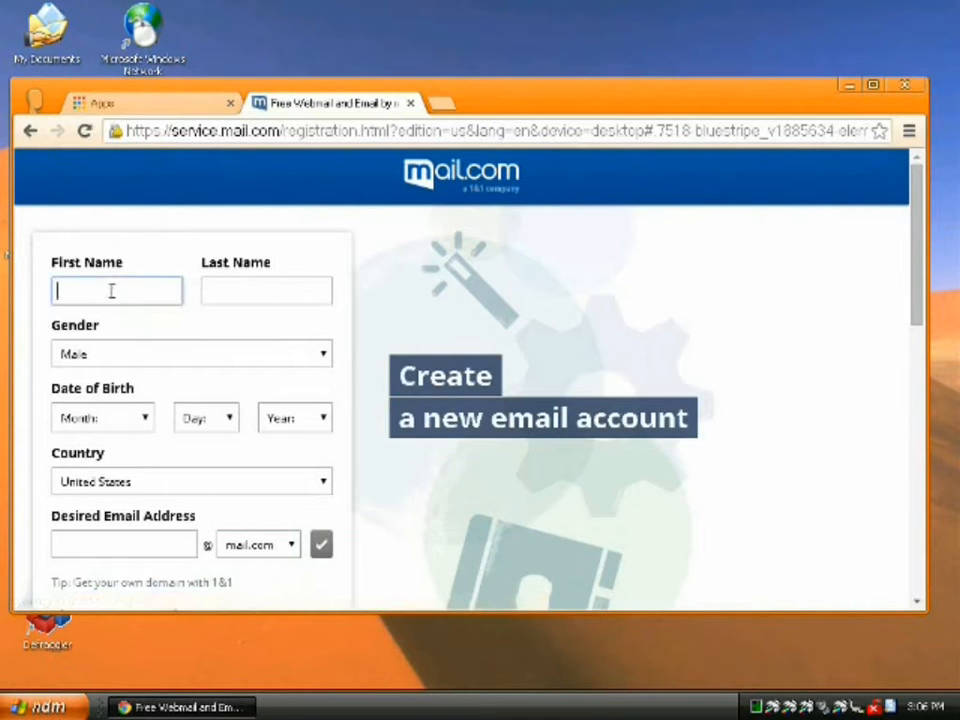
click(195, 132)
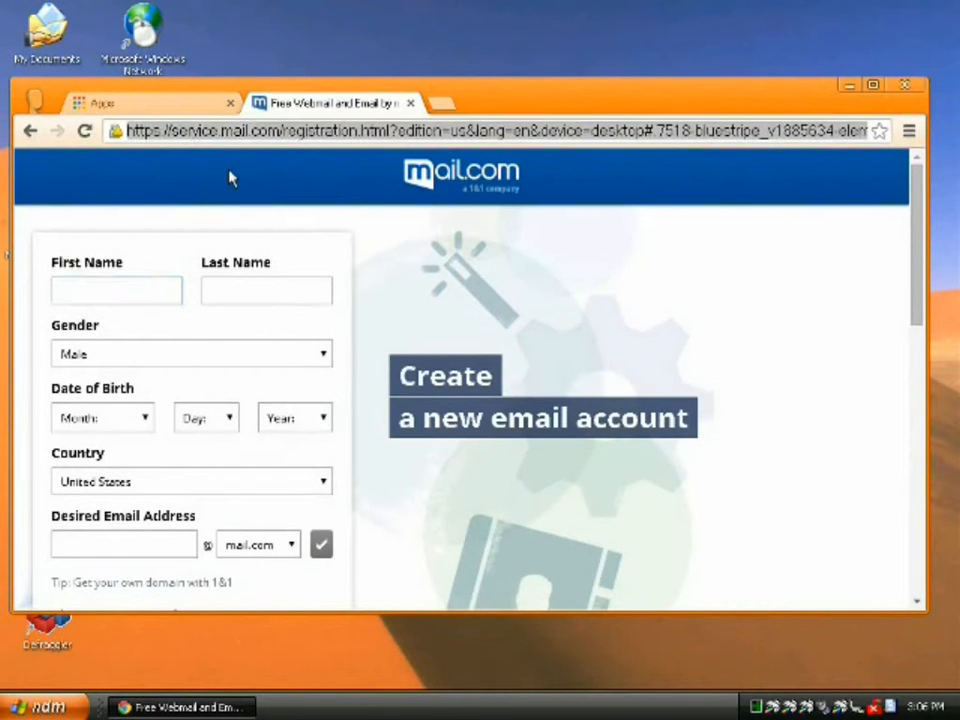
click(128, 296)
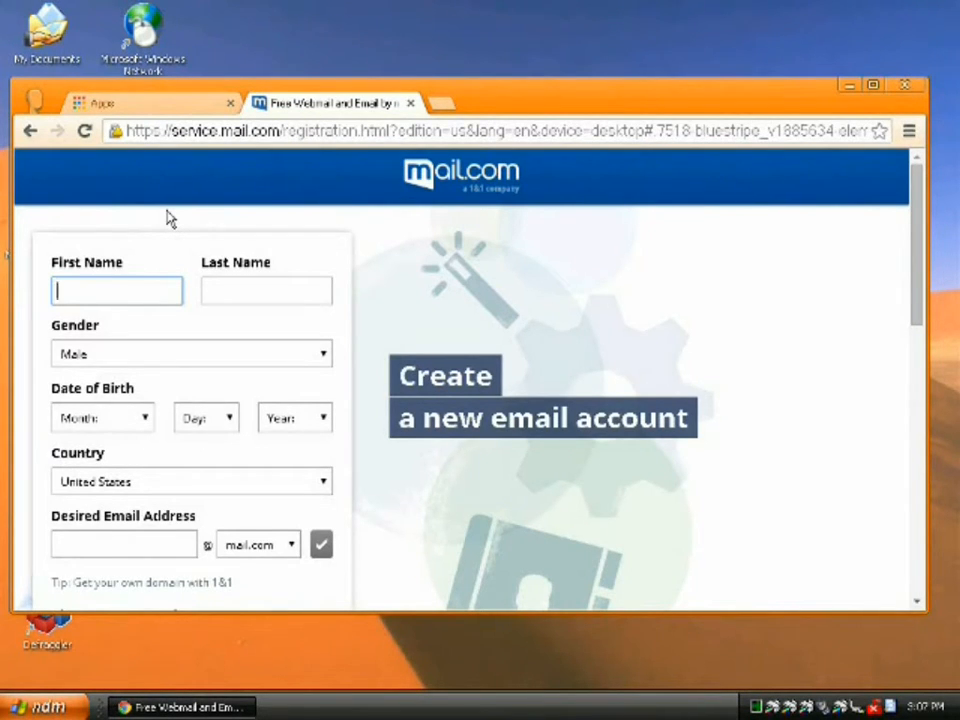
text(Penguin)
key(Tab)
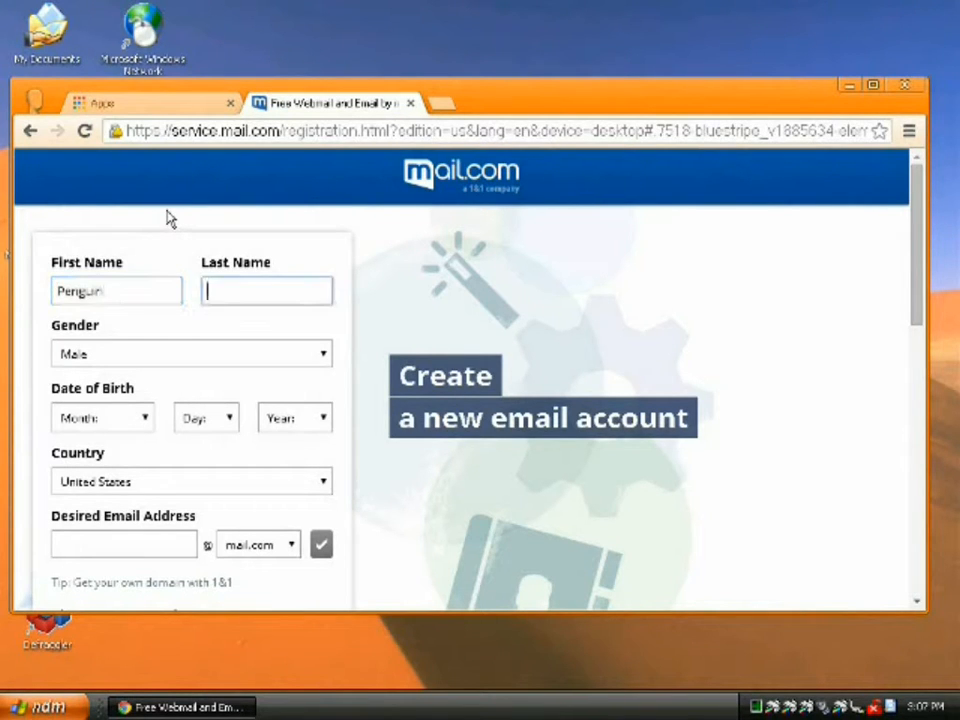
text(Robot)
key(Tab)
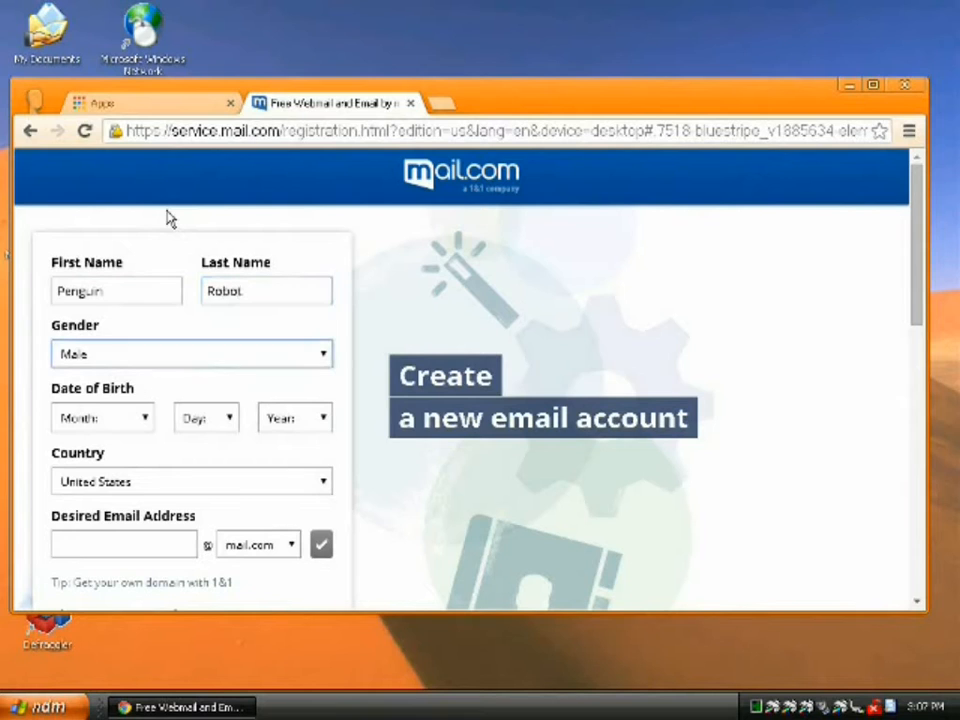
- Set the birth date to Jul 22, 1996 and keep United States as the country
click(148, 428)
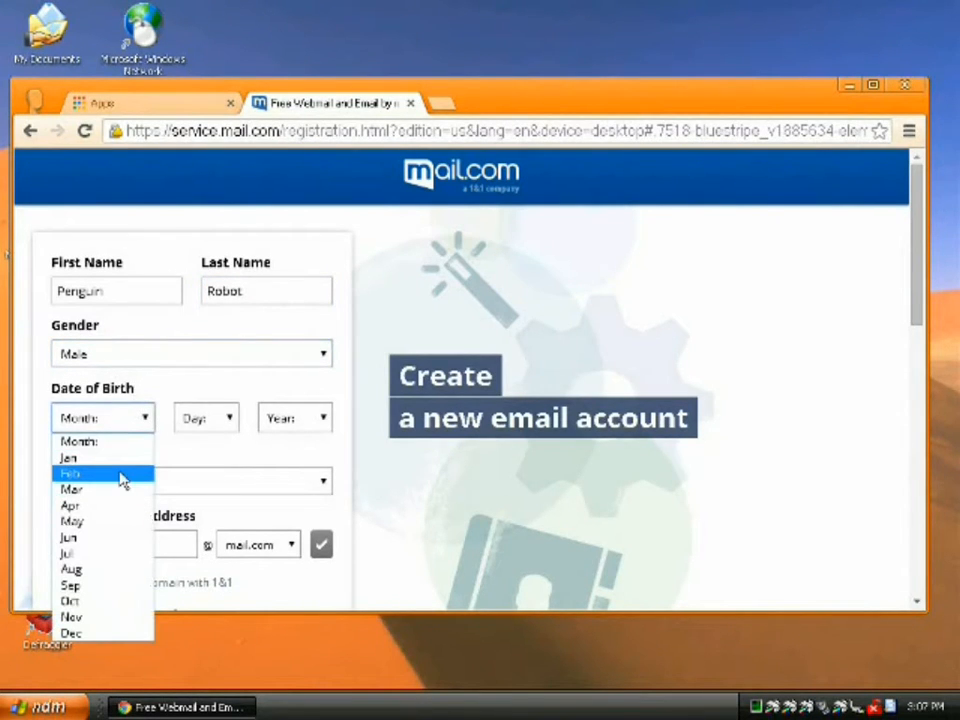
mouse_move(932, 712)
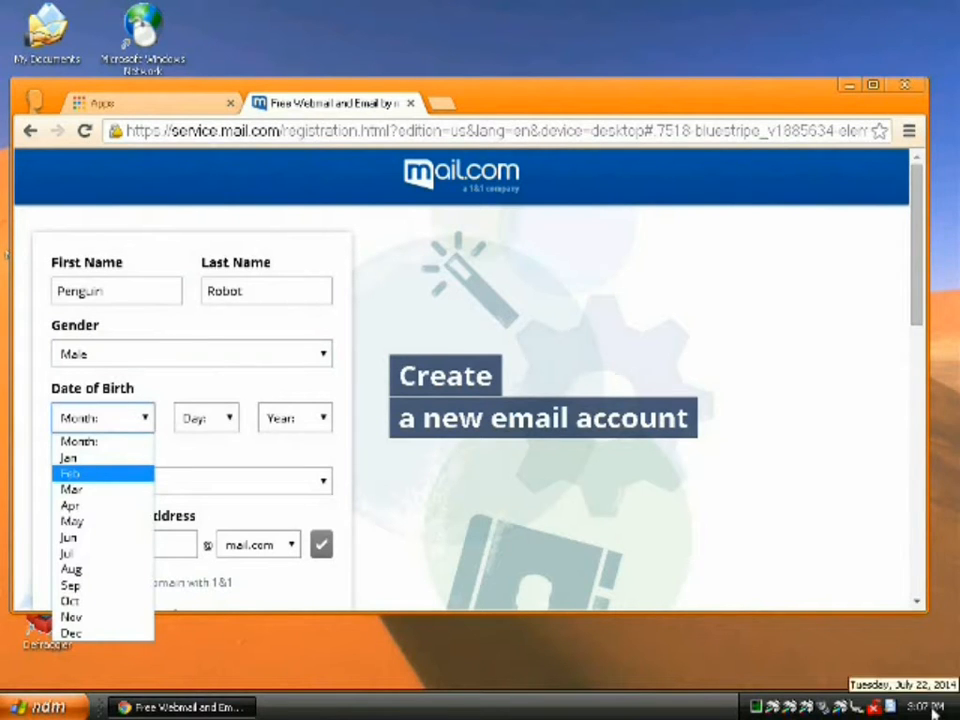
click(75, 553)
click(229, 420)
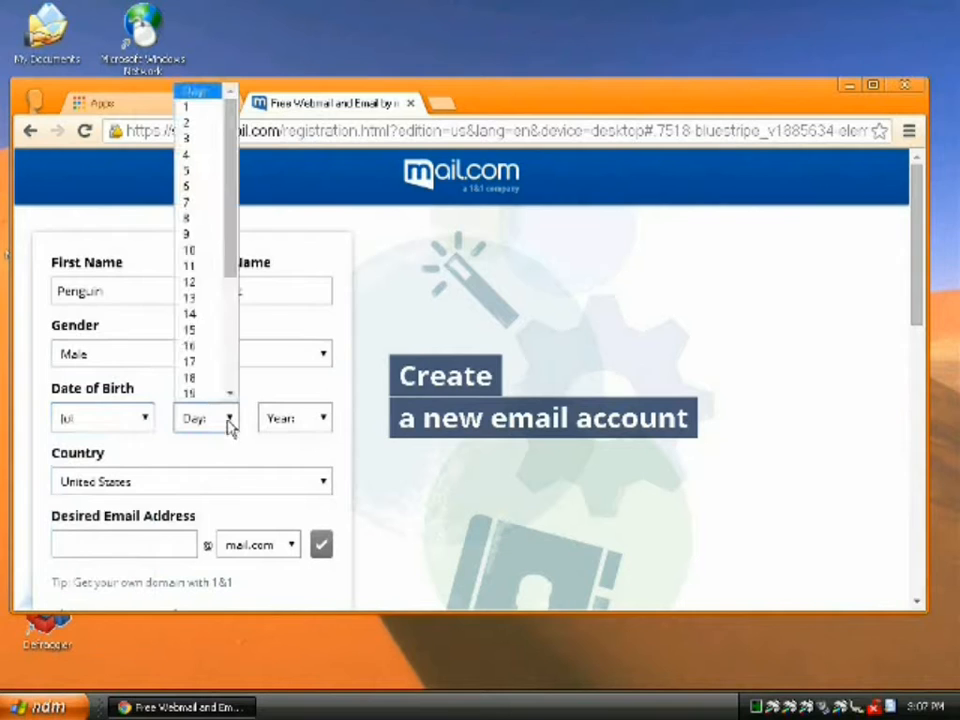
scroll(204, 364, down, 2)
click(206, 349)
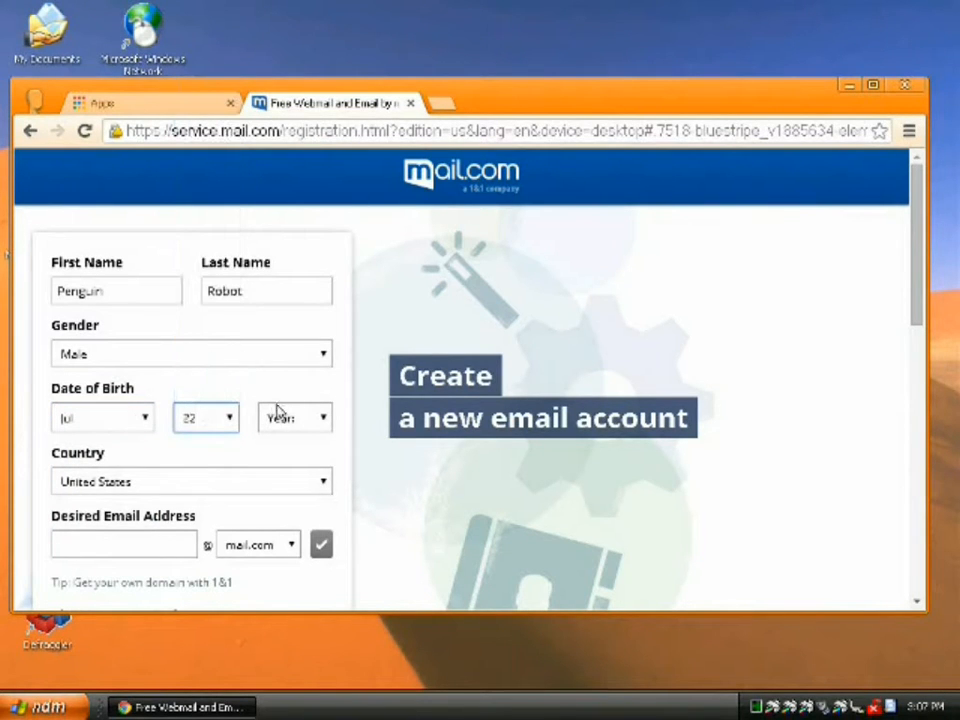
click(322, 420)
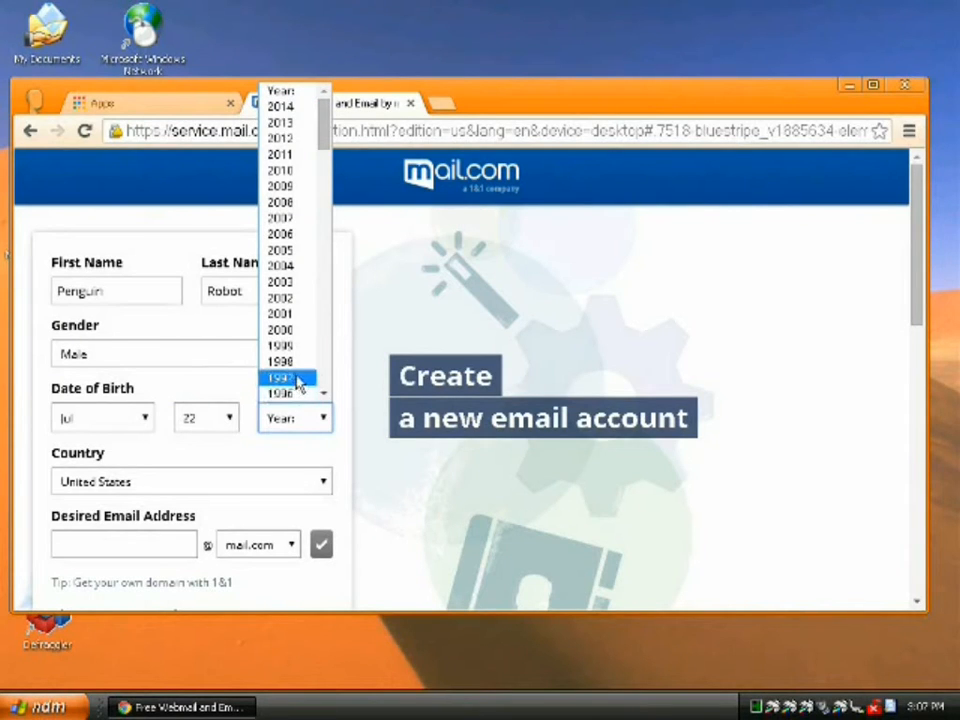
click(300, 394)
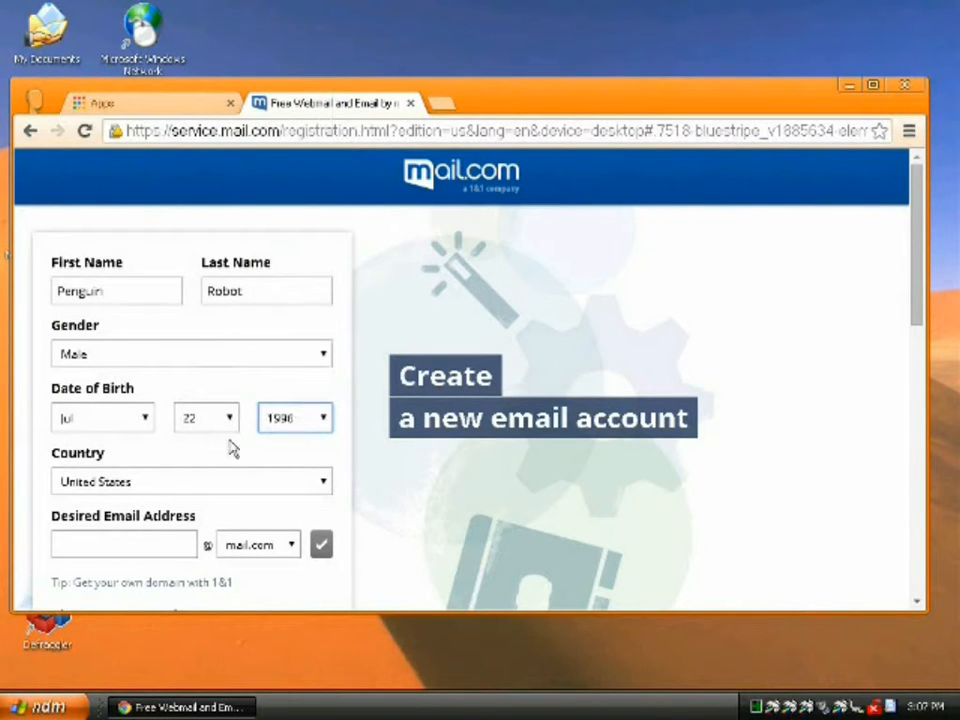
click(165, 487)
click(165, 487)
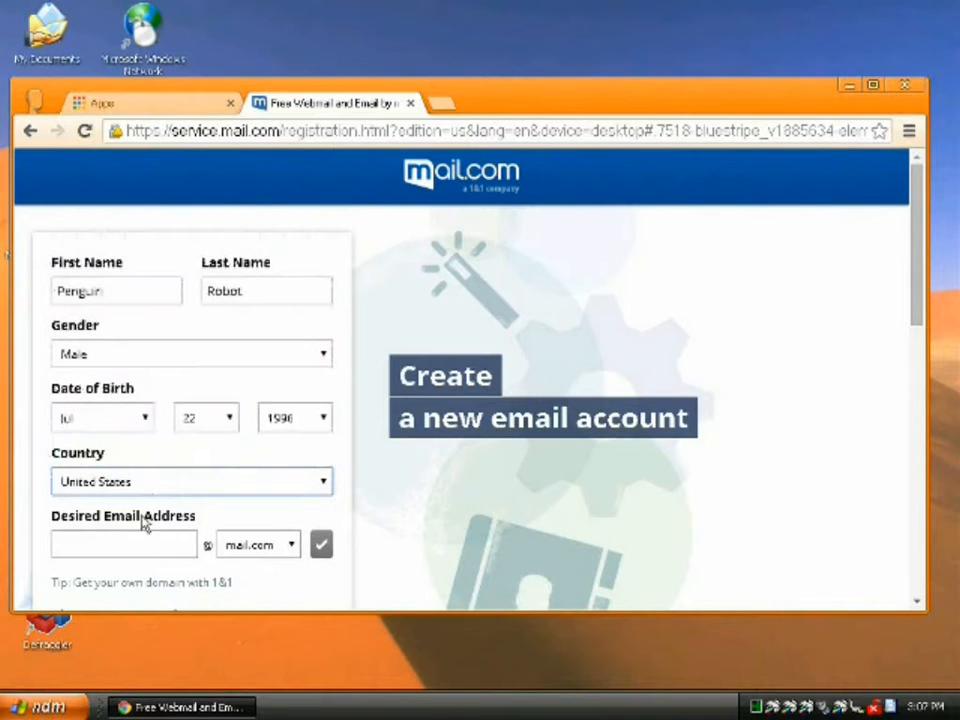
- Enter the desired e-mail address for the new mail.com account
click(137, 542)
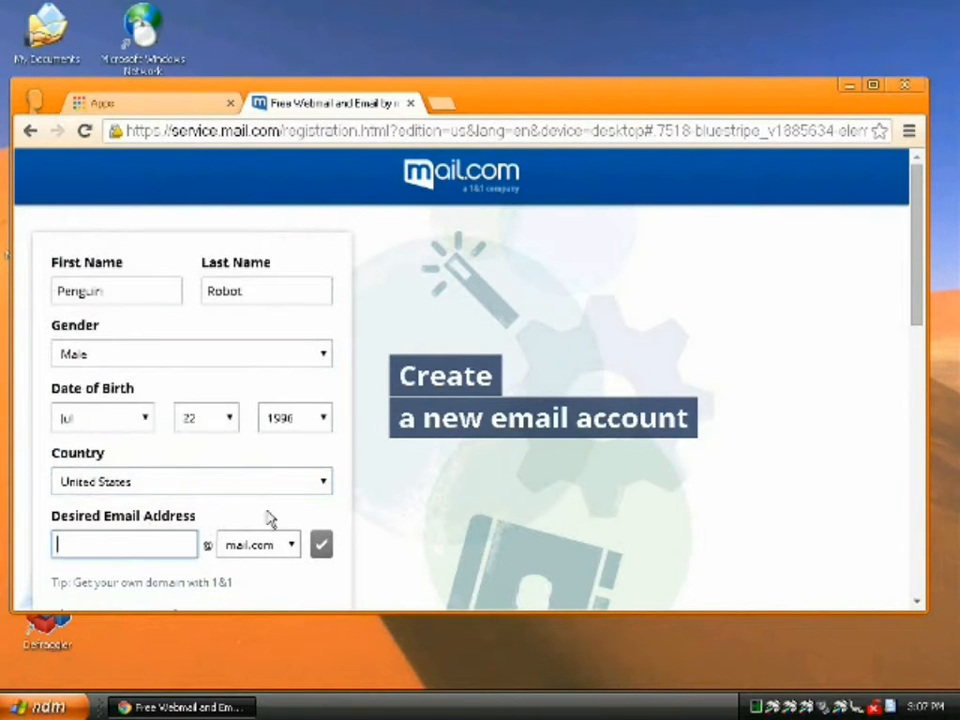
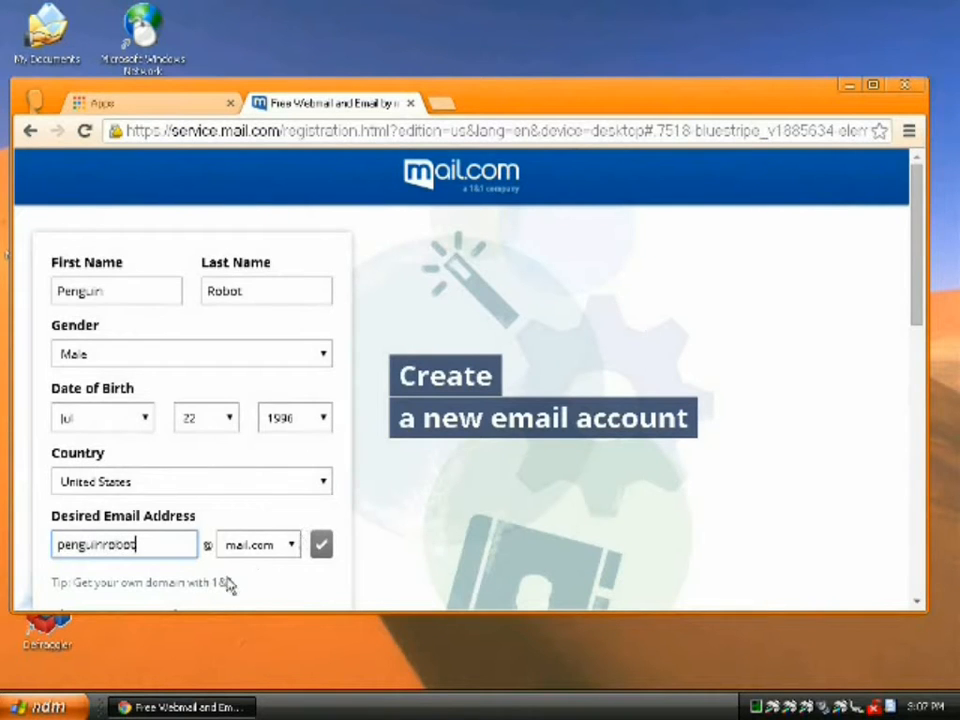
scroll(223, 557, down, 1)
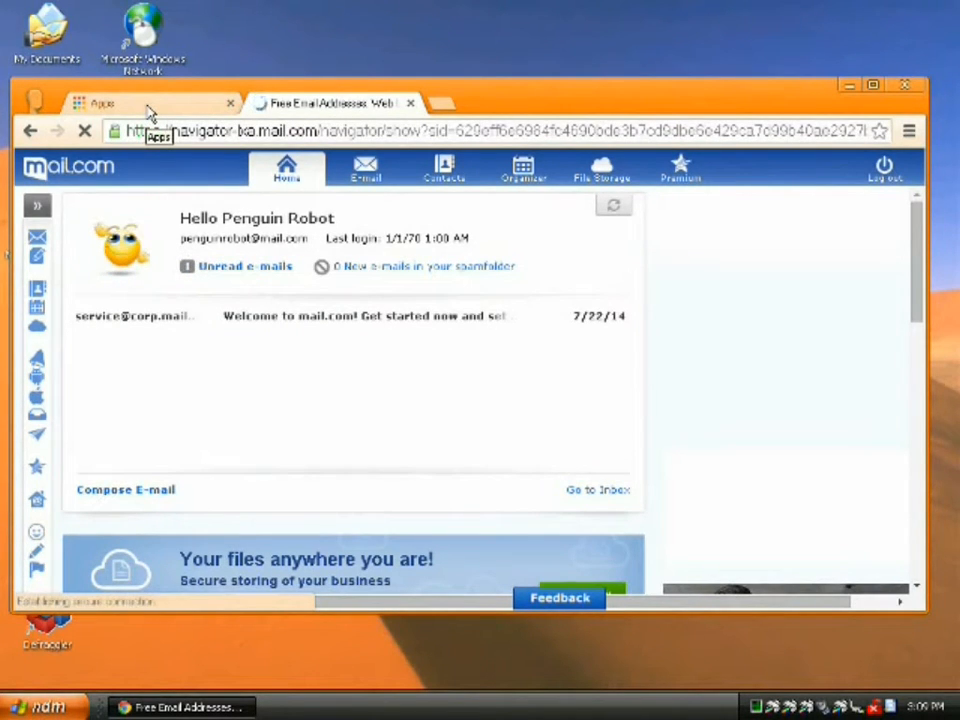
- Return to the Chrome Apps page tab and select its address for replacing
click(148, 106)
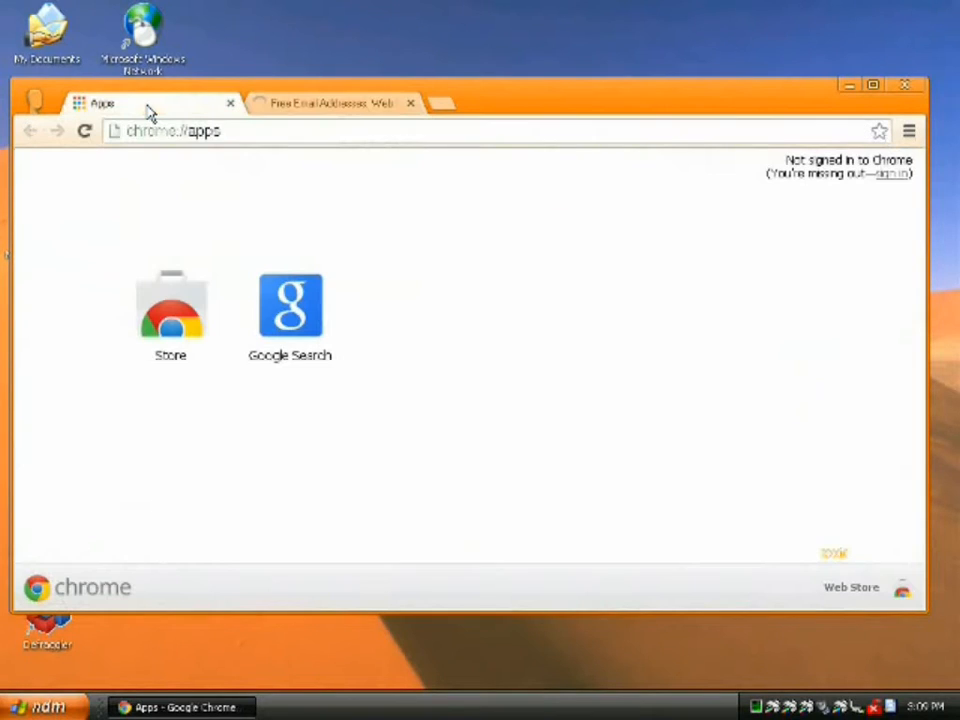
click(268, 131)
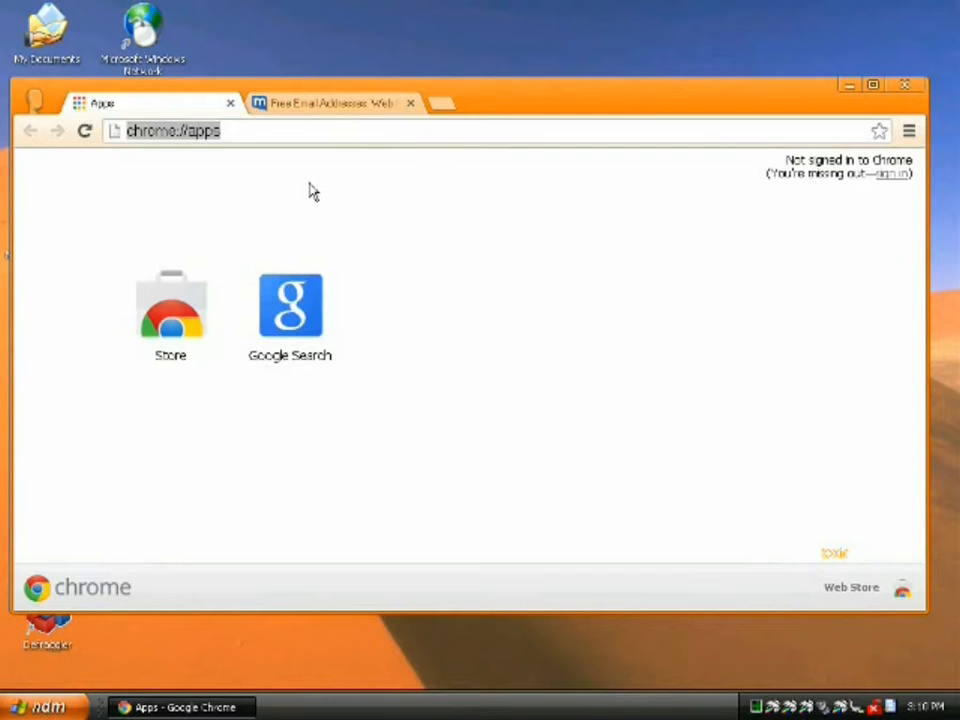
- Load the ServersFree website maximized and open its free hosting registration form
text(serversf)
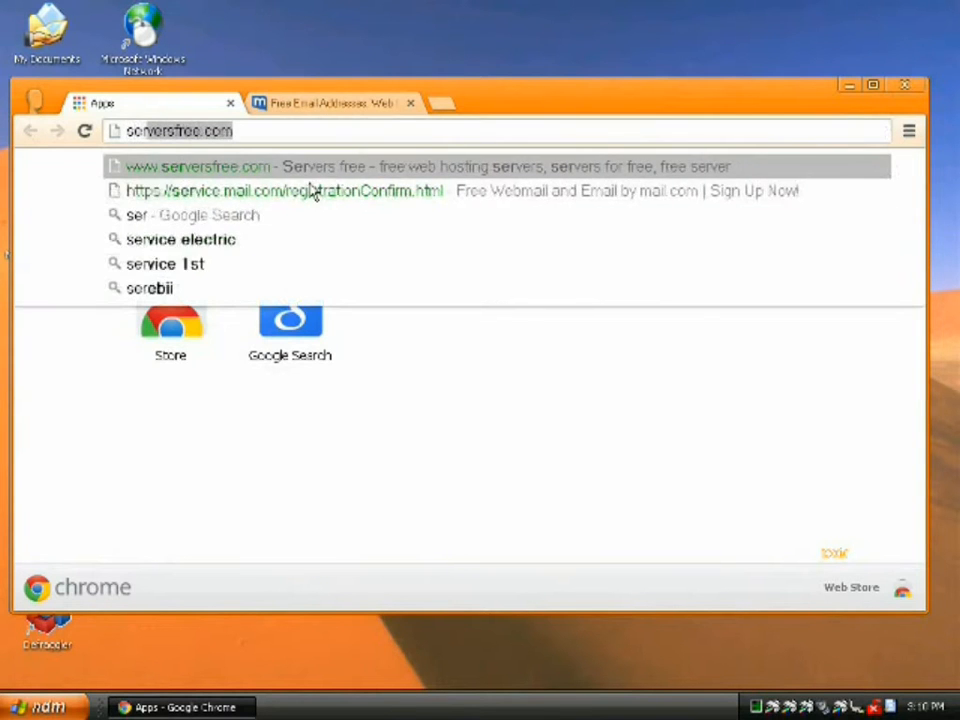
text(ree)
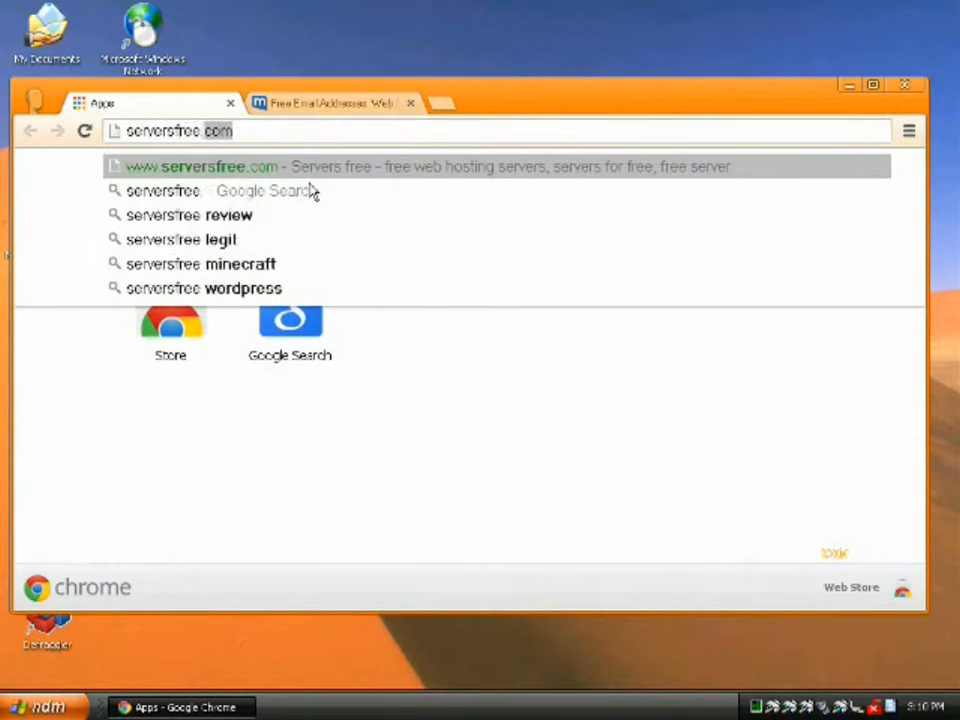
key(Return)
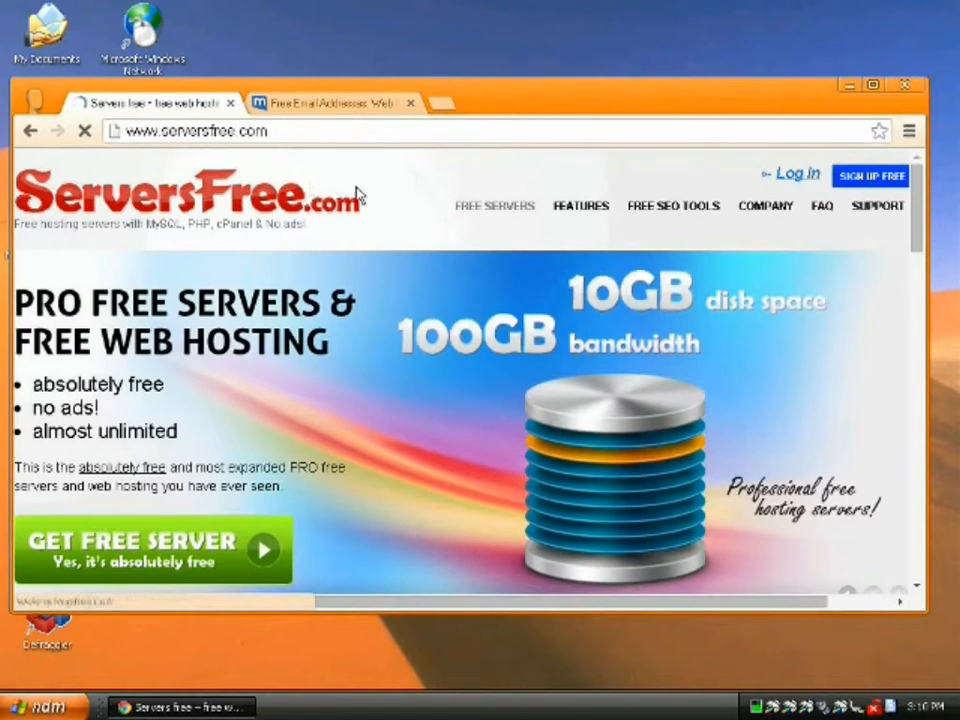
double_click(602, 94)
click(866, 88)
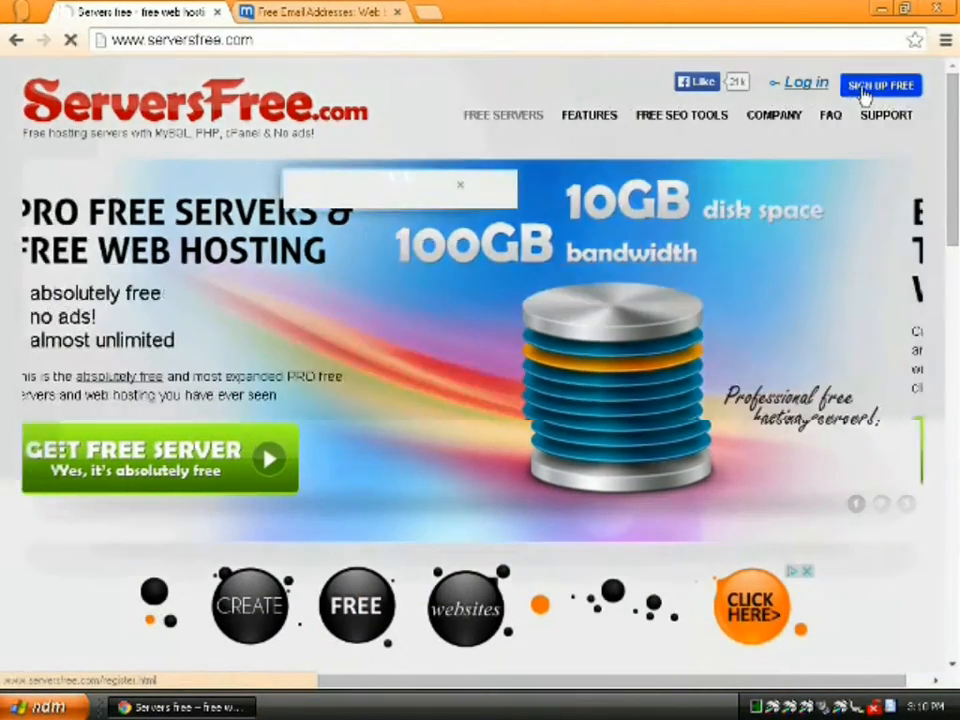
- Fill in the registration e-mail, the account holder's name, and the account password twice
click(449, 249)
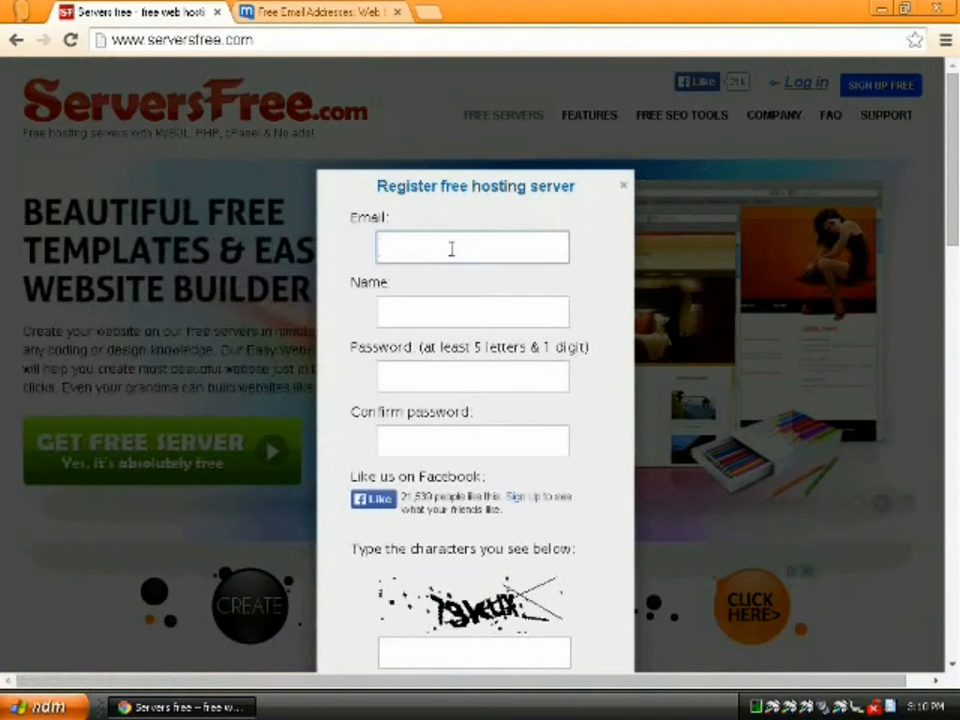
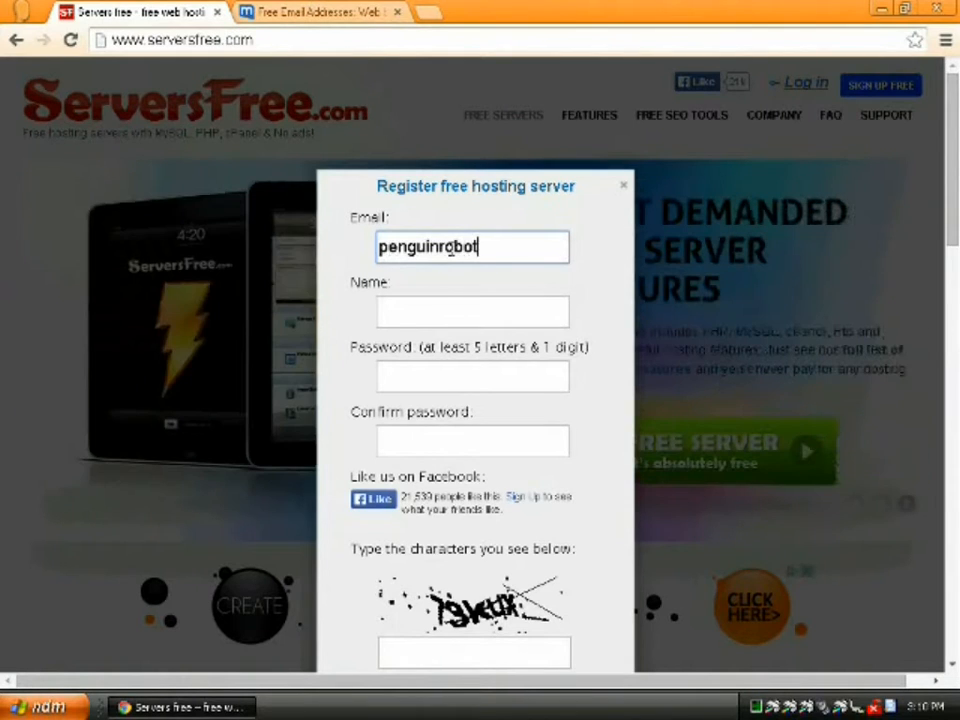
key(Tab)
text(Pengui)
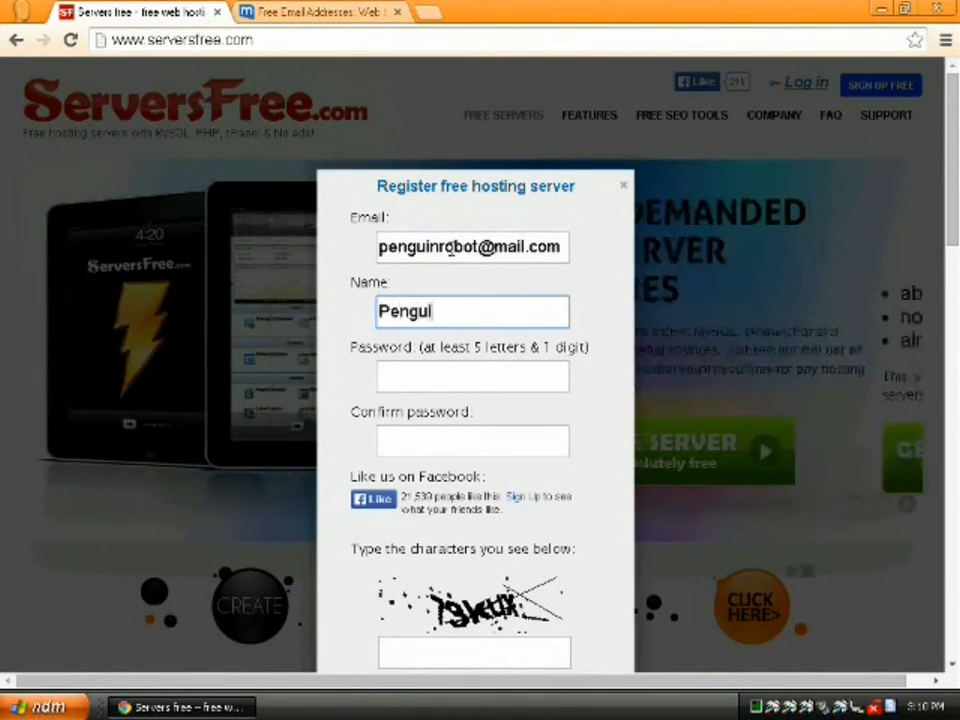
text(n Robot)
key(Tab)
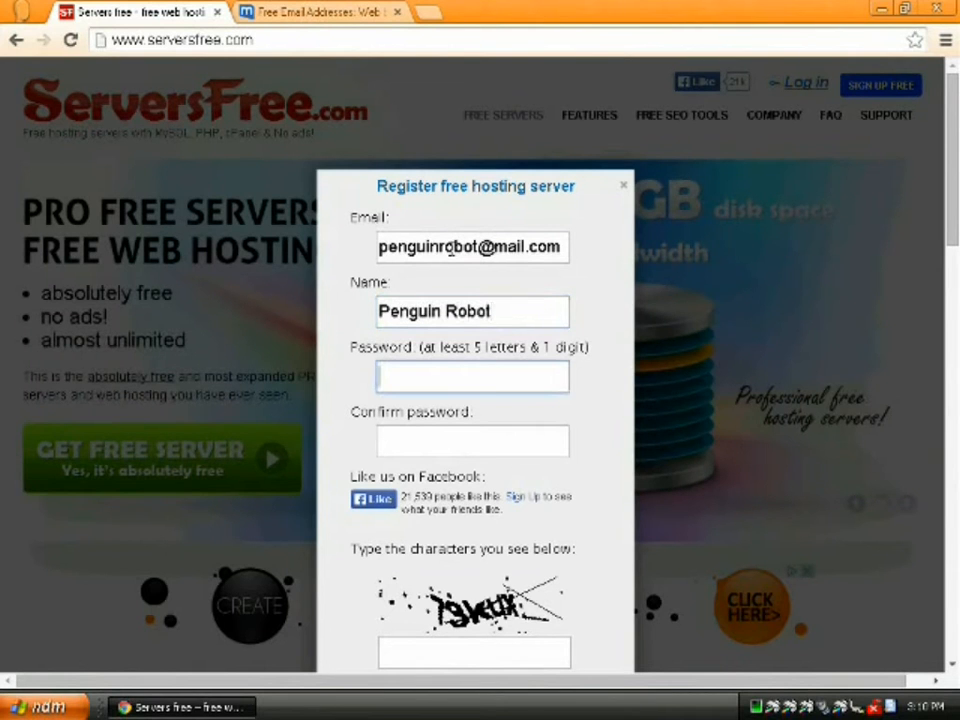
text(*******)
key(BackSpace)
key(BackSpace)
key(BackSpace)
key(BackSpace)
key(BackSpace)
key(BackSpace)
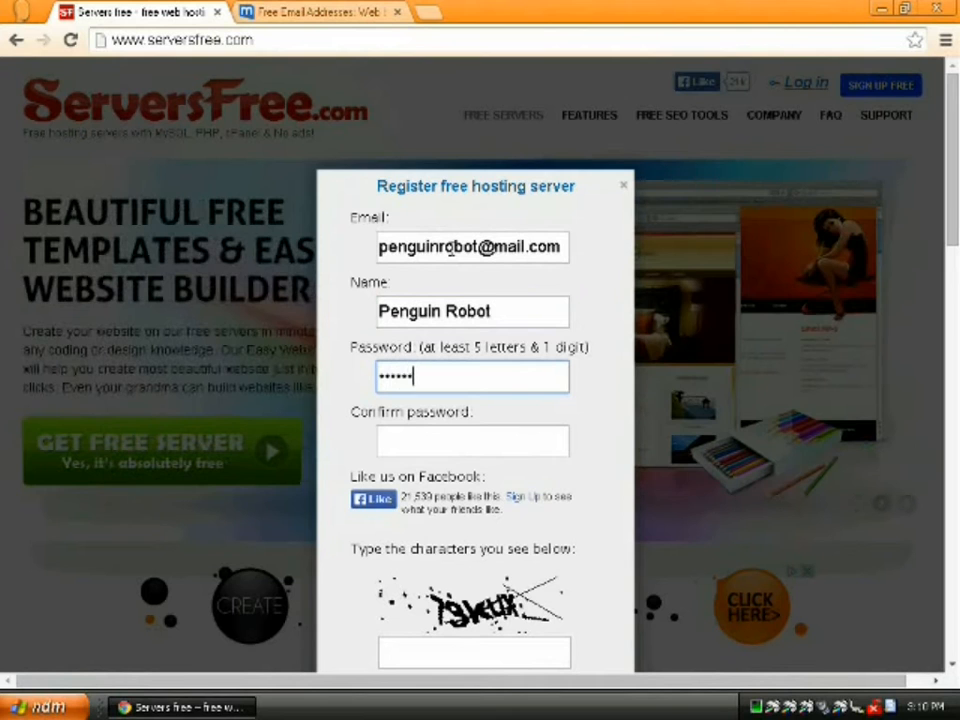
key(BackSpace)
text(pass)
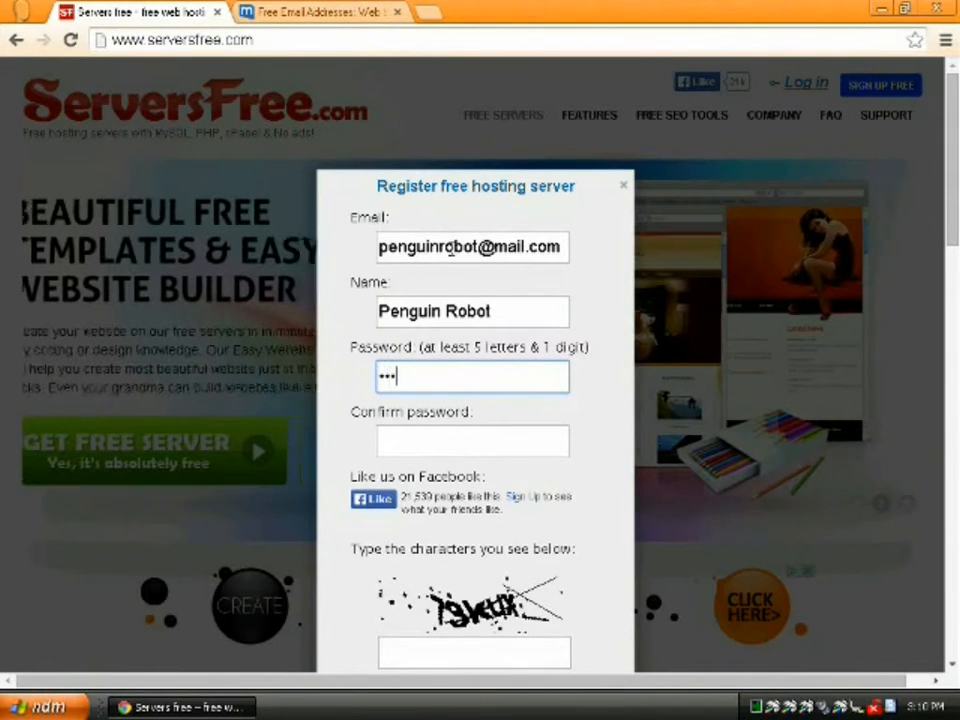
text(word)
key(Tab)
text(pas)
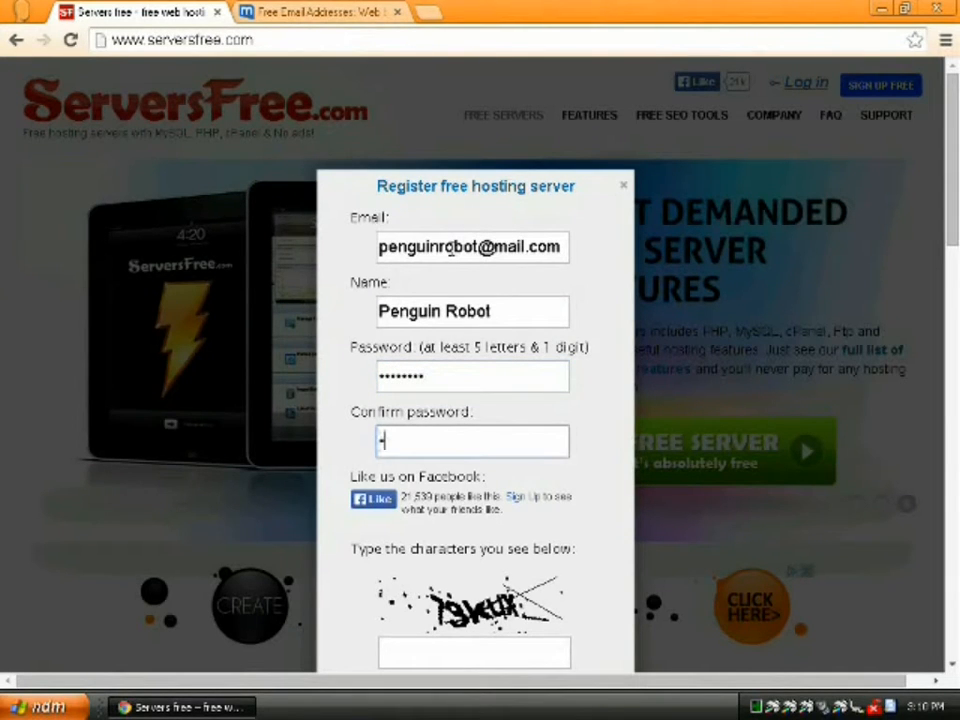
text(swo)
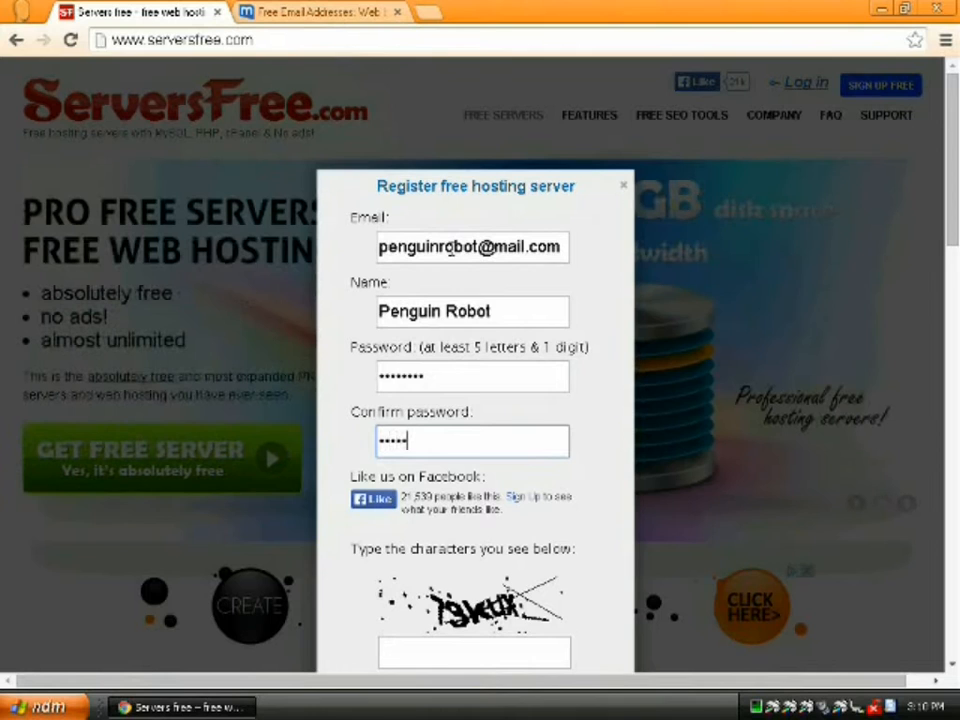
text(rd)
- Enter the captcha characters and submit the hosting registration
scroll(532, 600, down, 1)
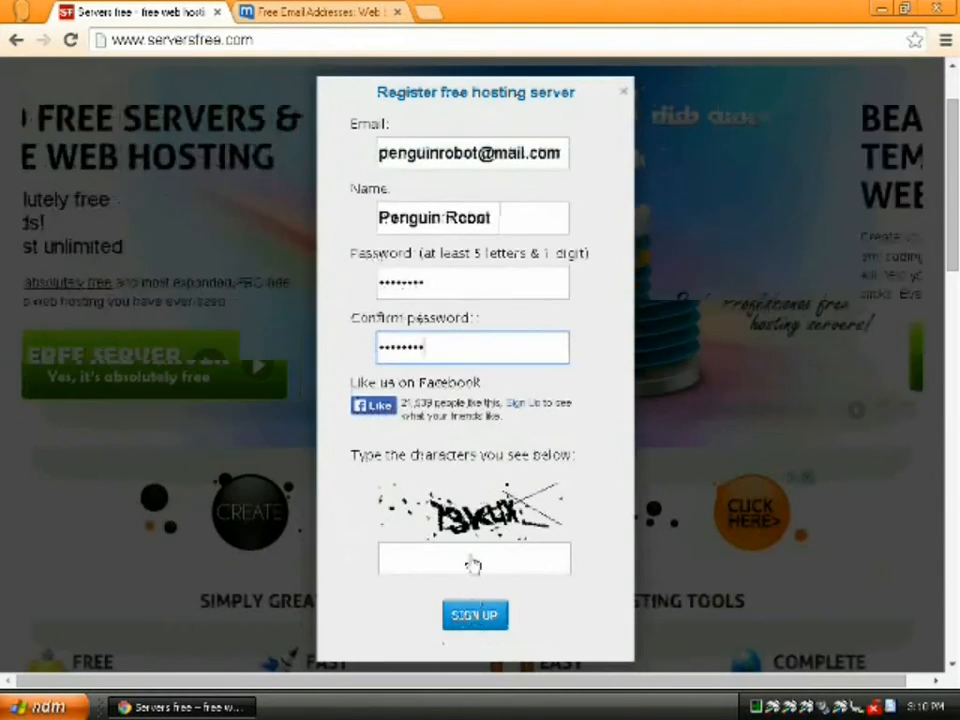
click(471, 564)
text(73kux)
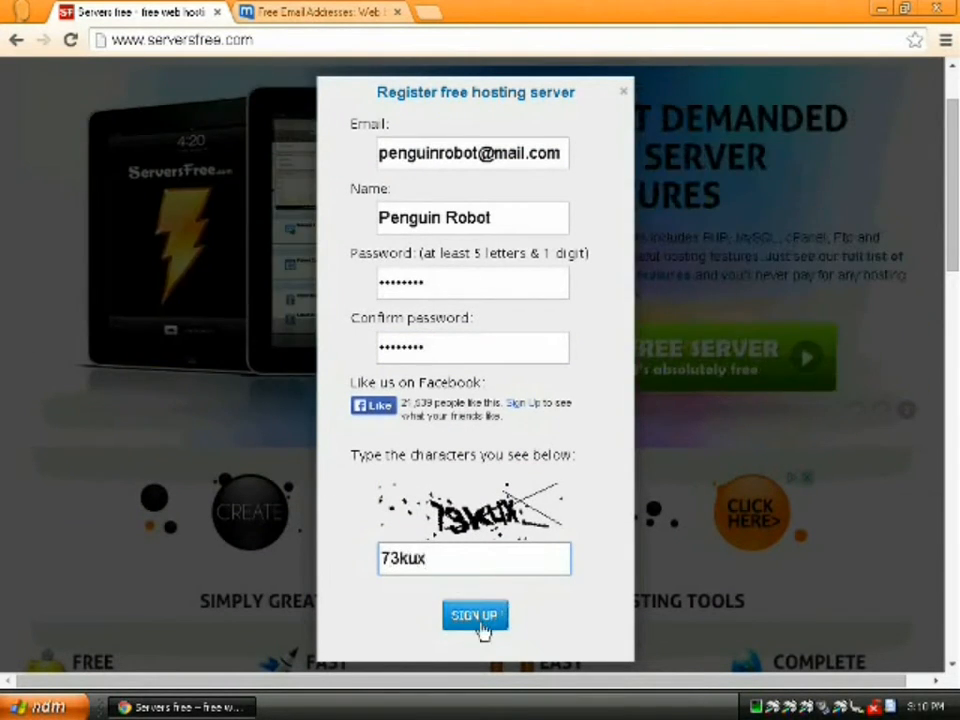
click(480, 625)
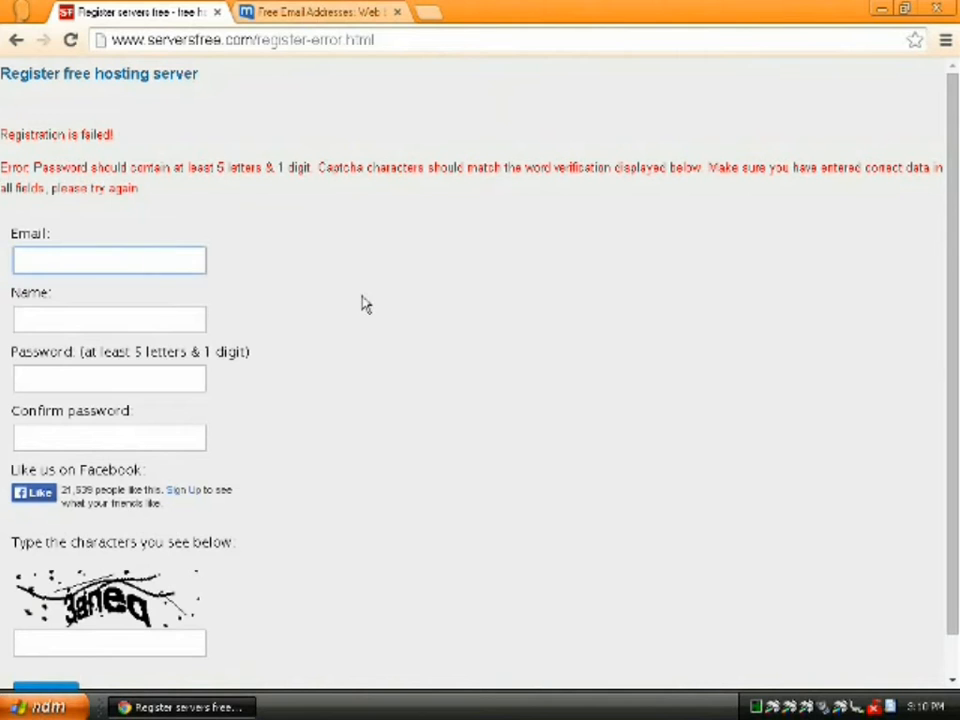
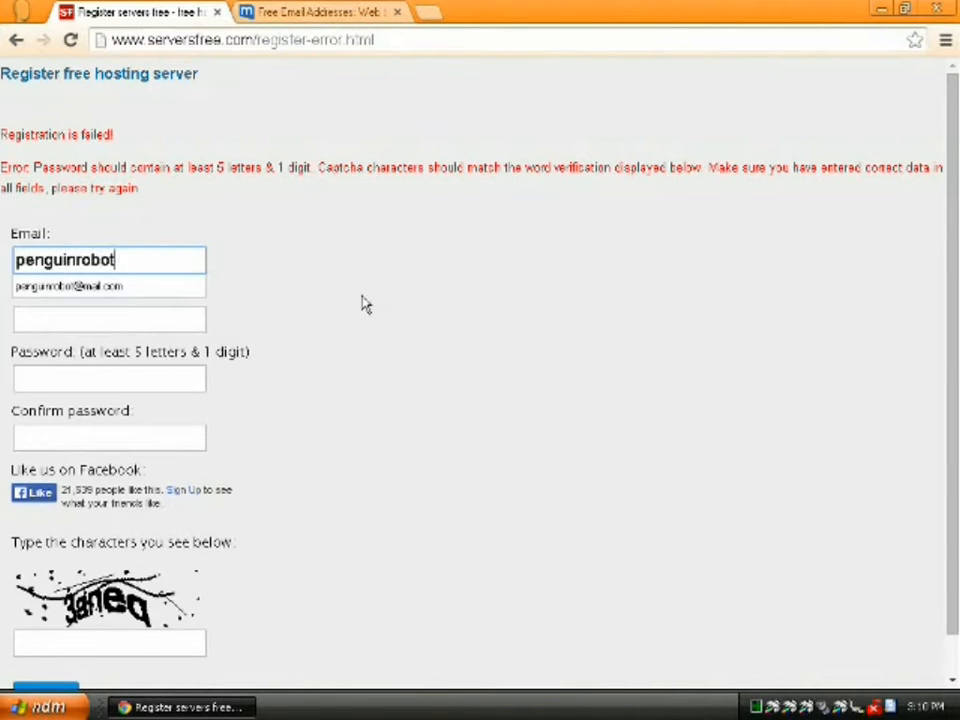
- Re-enter the suggested registration e-mail and the account holder's name
key(Down)
key(Return)
key(Tab)
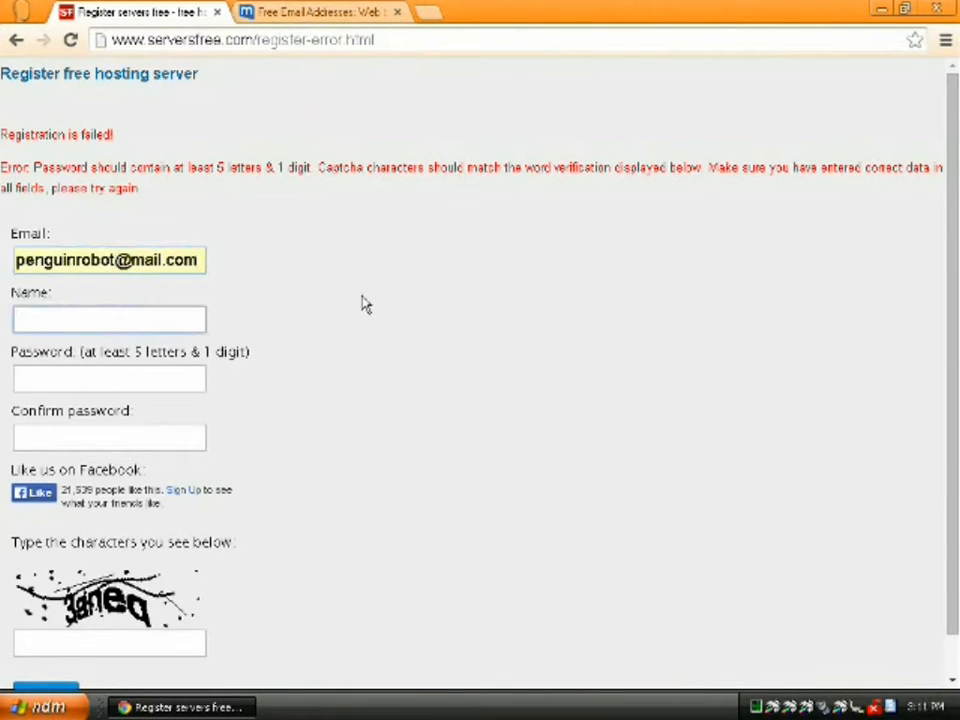
key(Tab)
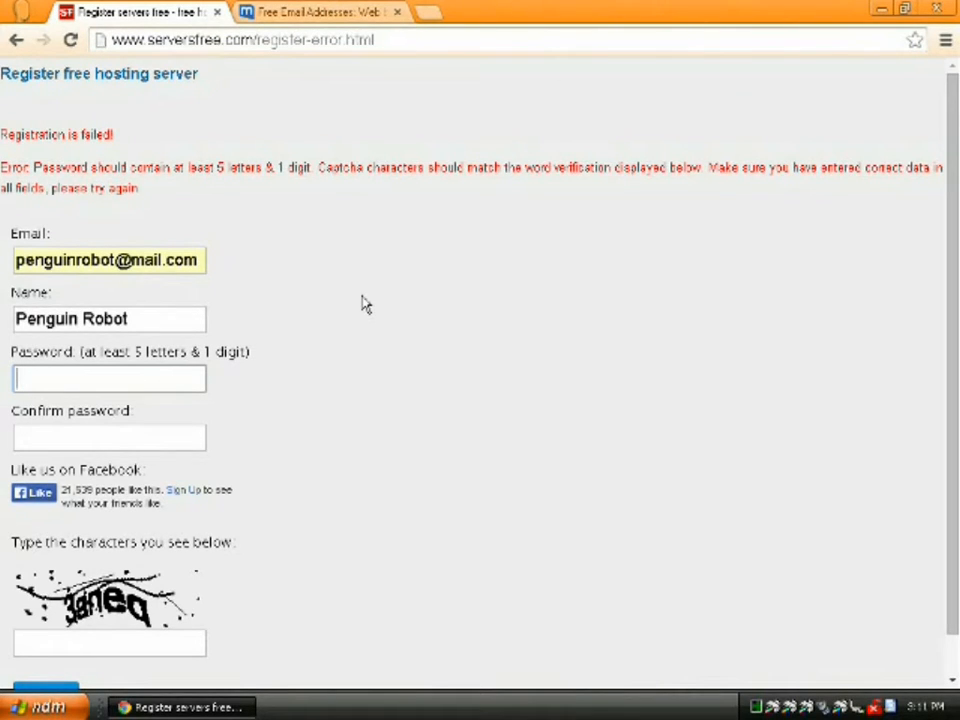
- Re-enter both password fields and the new captcha, then resubmit the registration
text(••••)
key(Tab)
text(••••••)
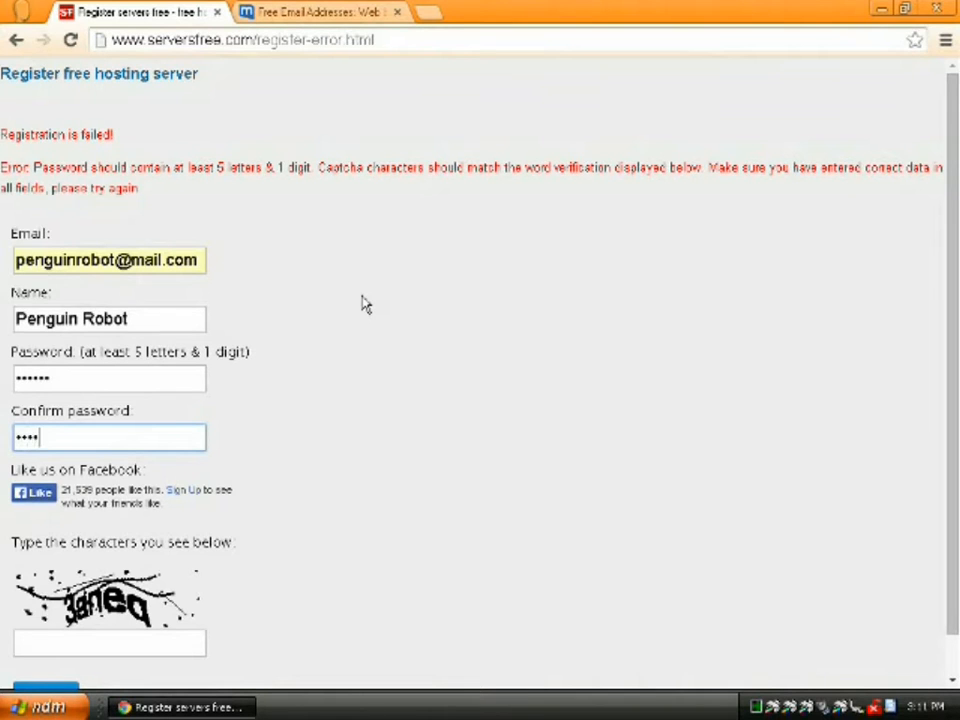
key(Tab)
key(Tab)
key(Tab)
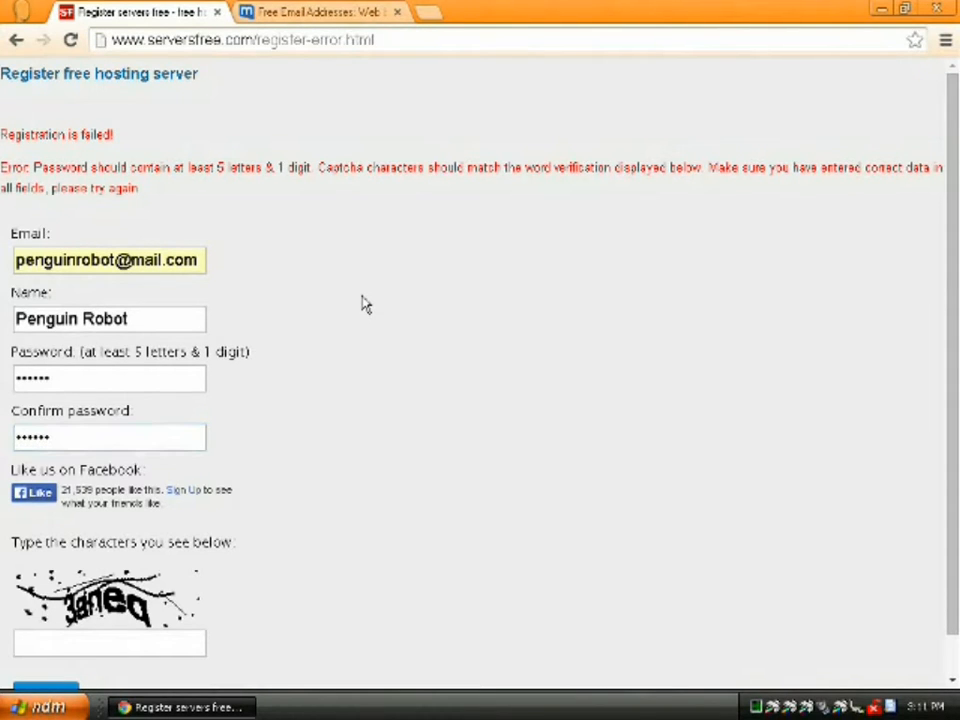
text(3anez)
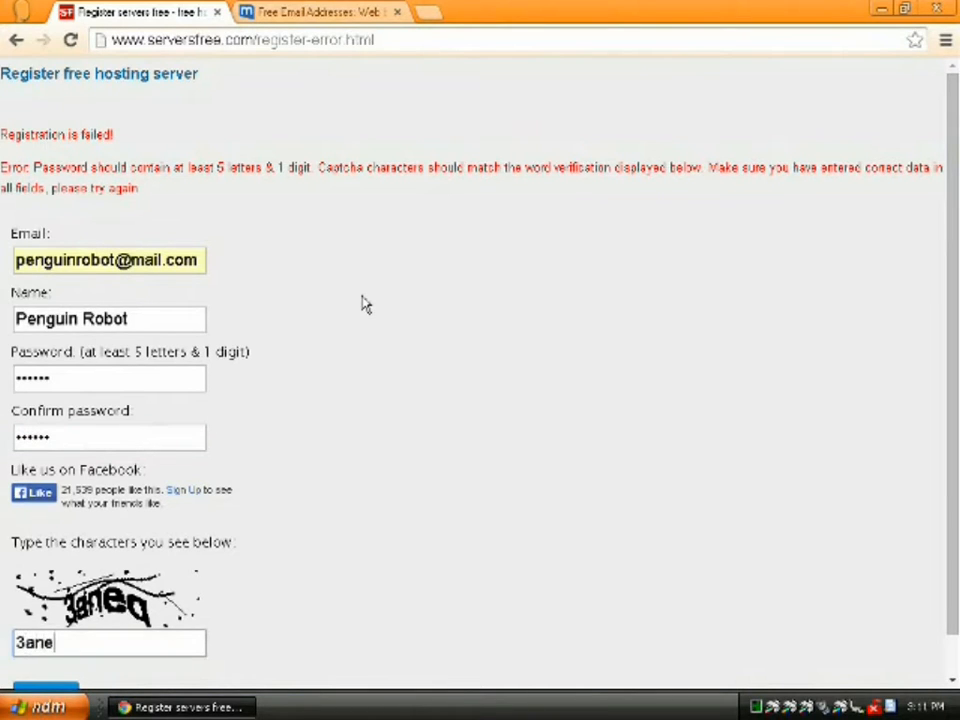
key(BackSpace)
text(q)
scroll(320, 500, down, 1)
click(63, 648)
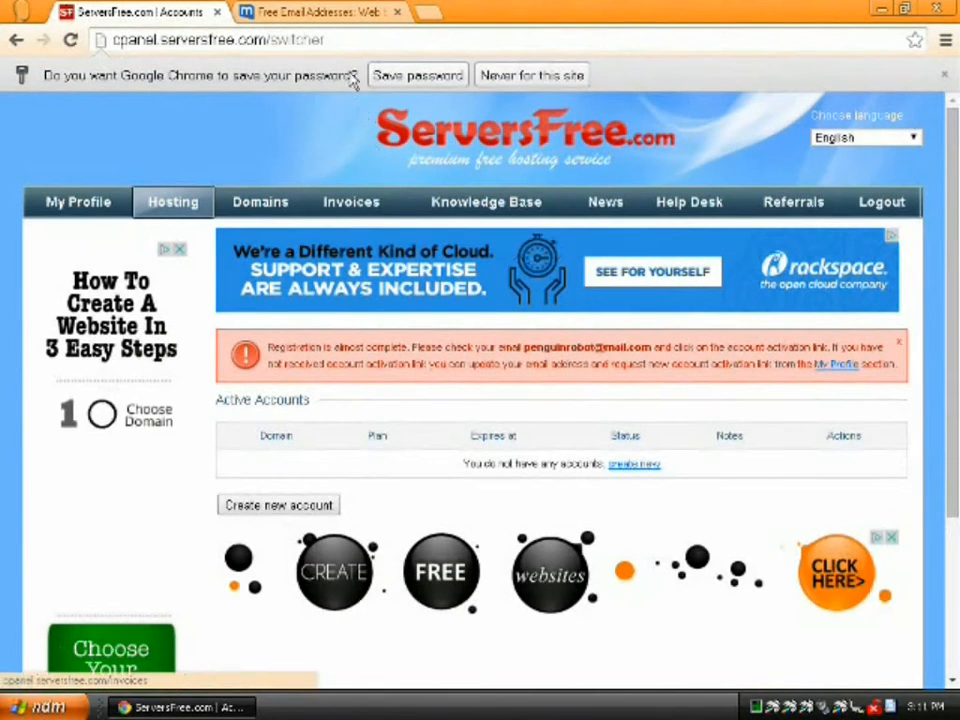
- Open the Client Sign Up Confirmation e-mail in the mail.com inbox and follow its activation link
click(316, 14)
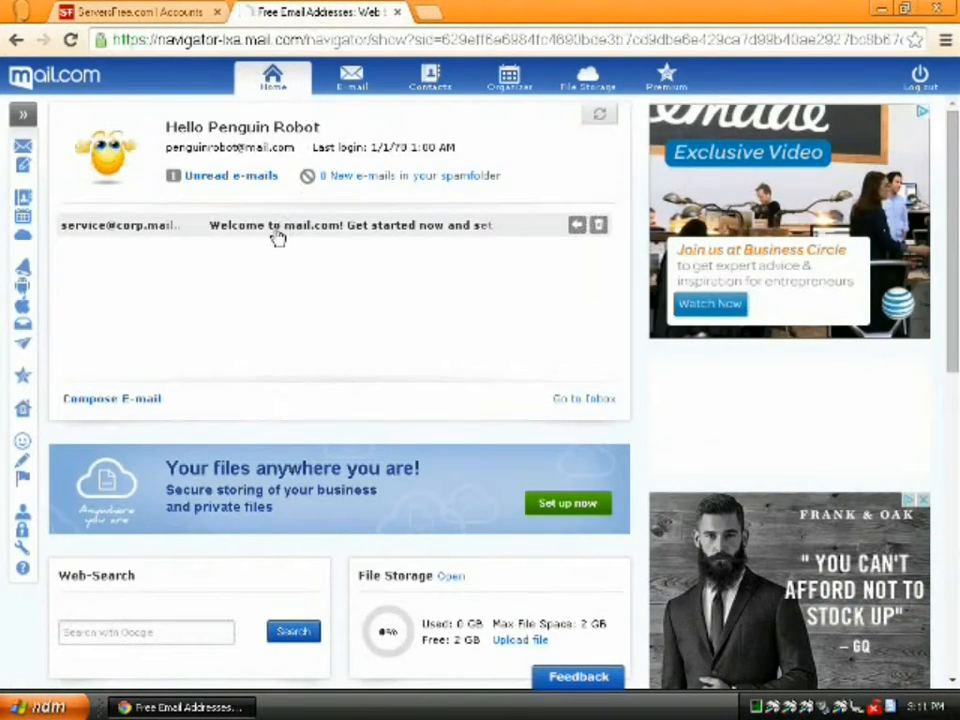
click(275, 236)
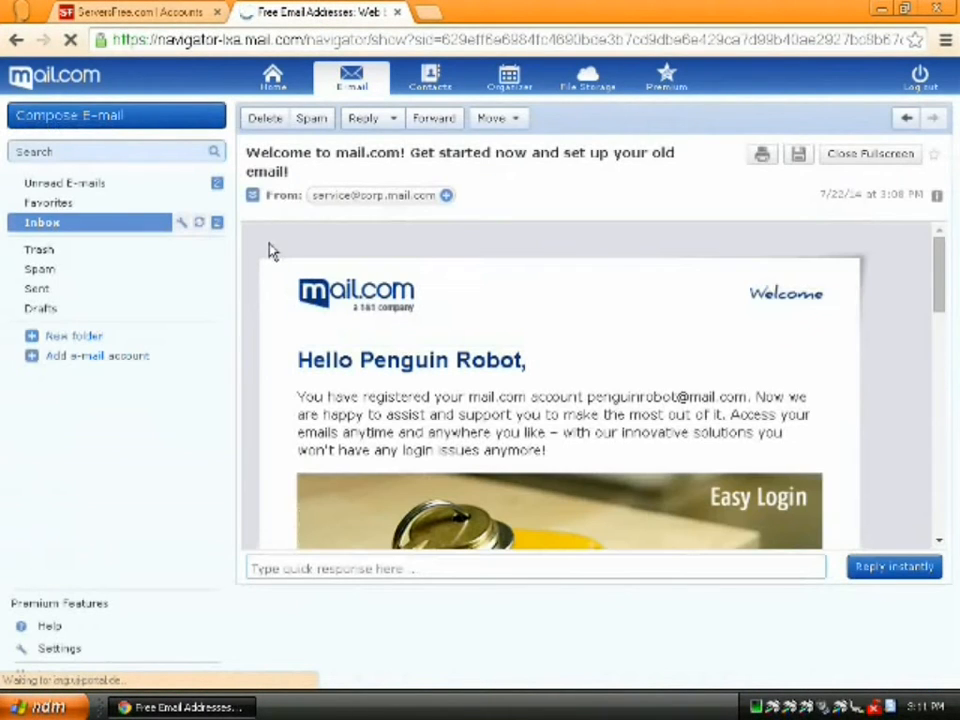
click(71, 223)
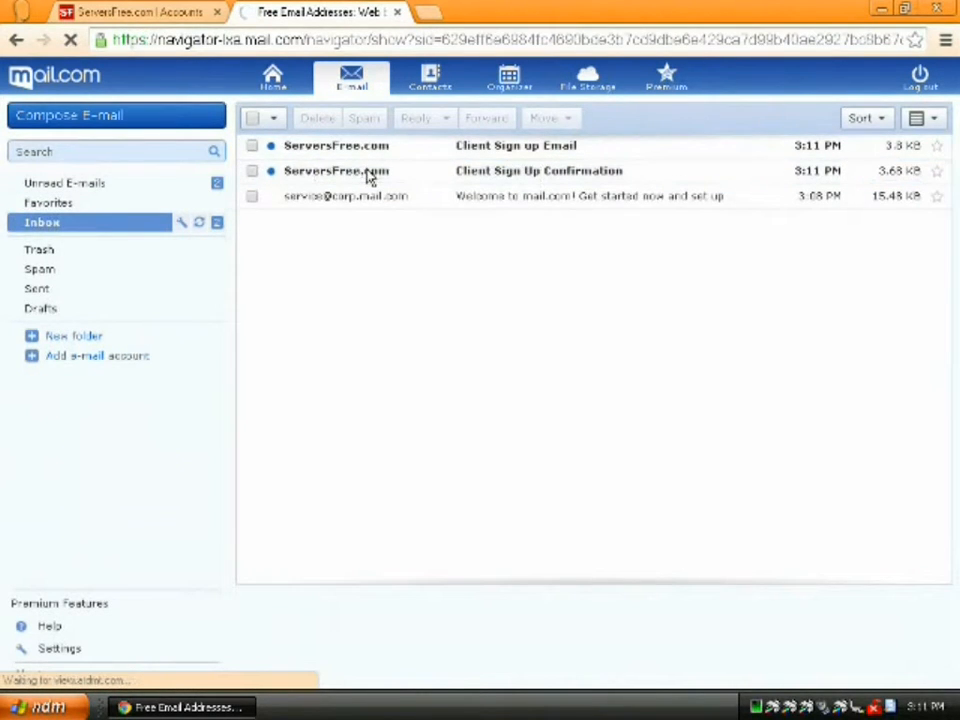
click(368, 178)
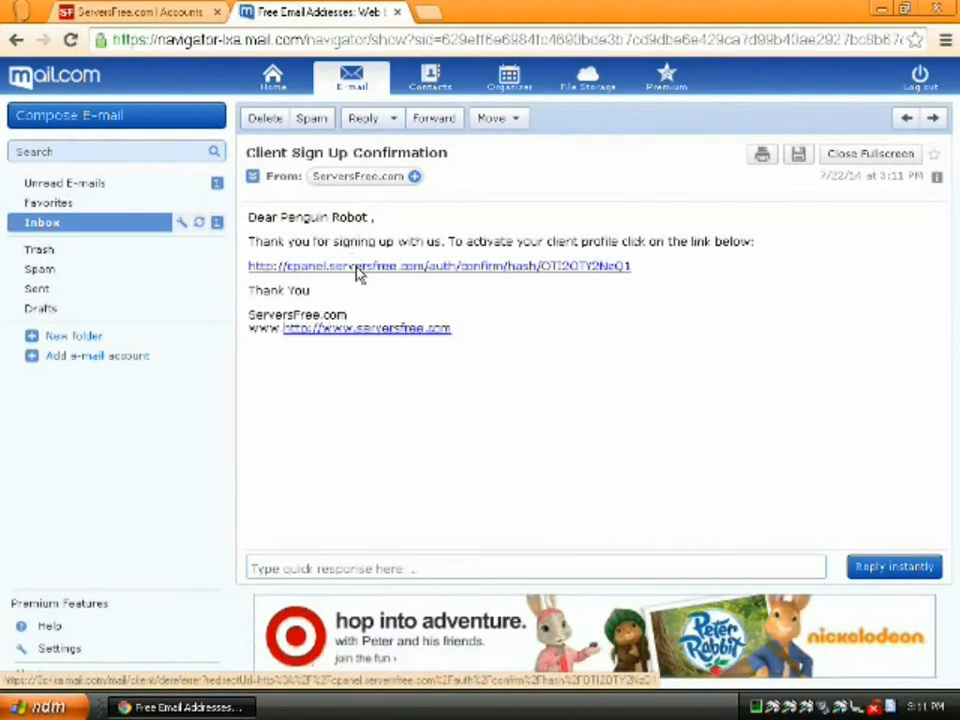
click(358, 268)
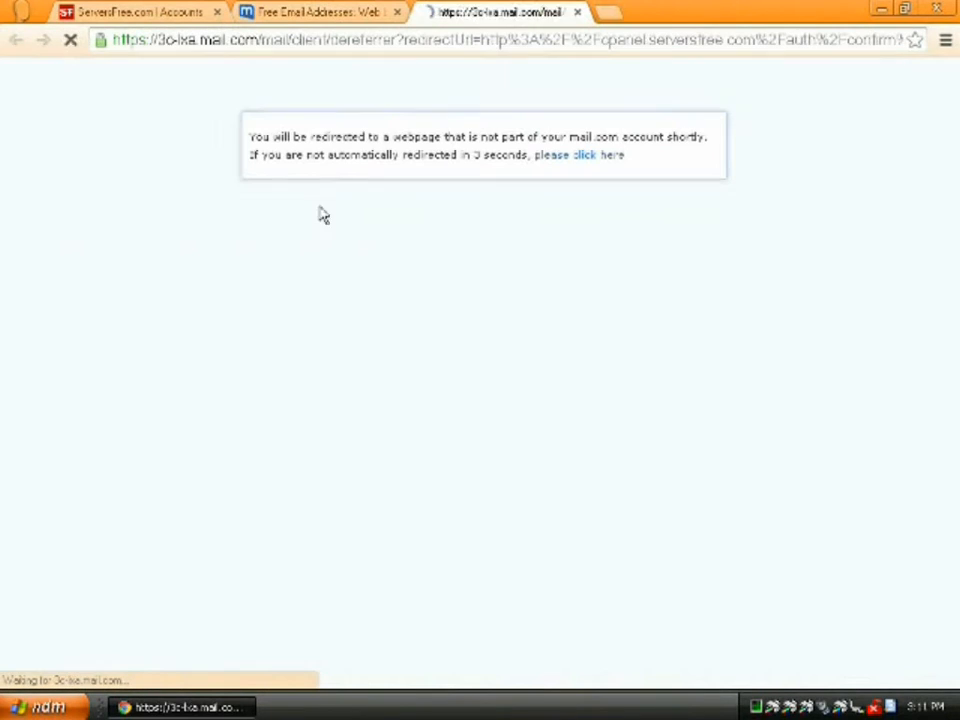
click(217, 12)
- Select the free ServersFree.com hosting plan and keep bugs3.com as the subdomain's domain
click(579, 157)
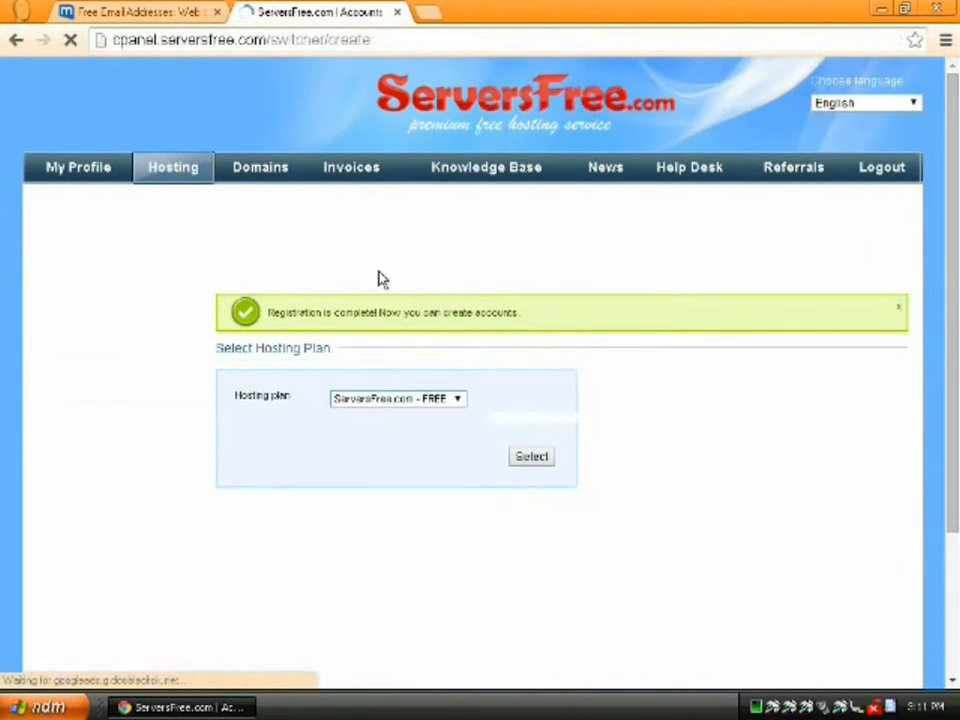
click(458, 400)
click(460, 412)
click(538, 463)
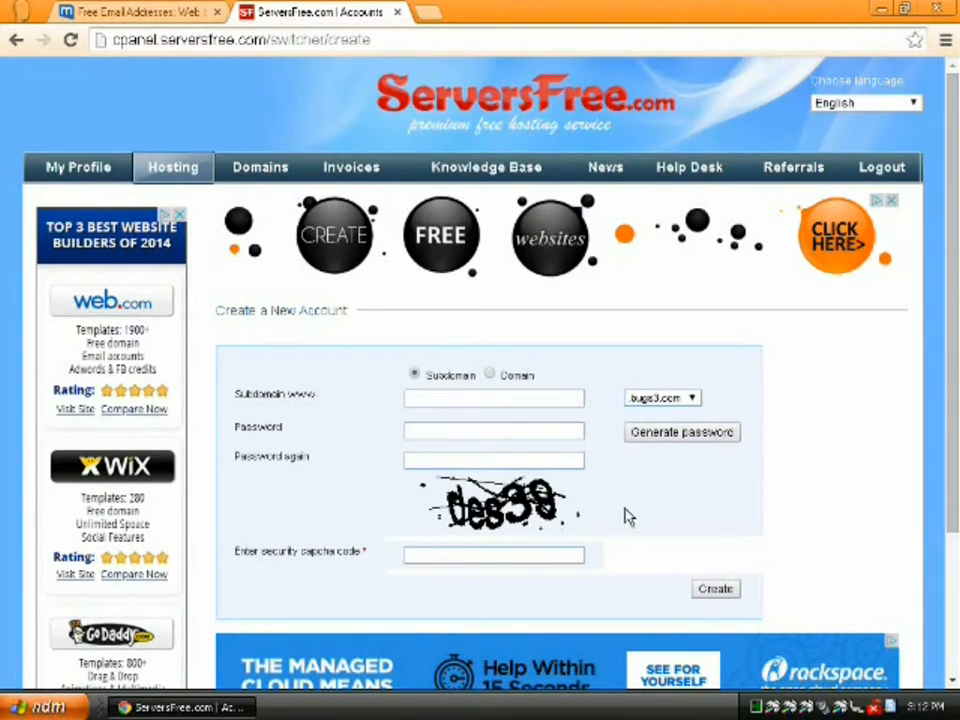
click(684, 403)
click(686, 412)
click(427, 12)
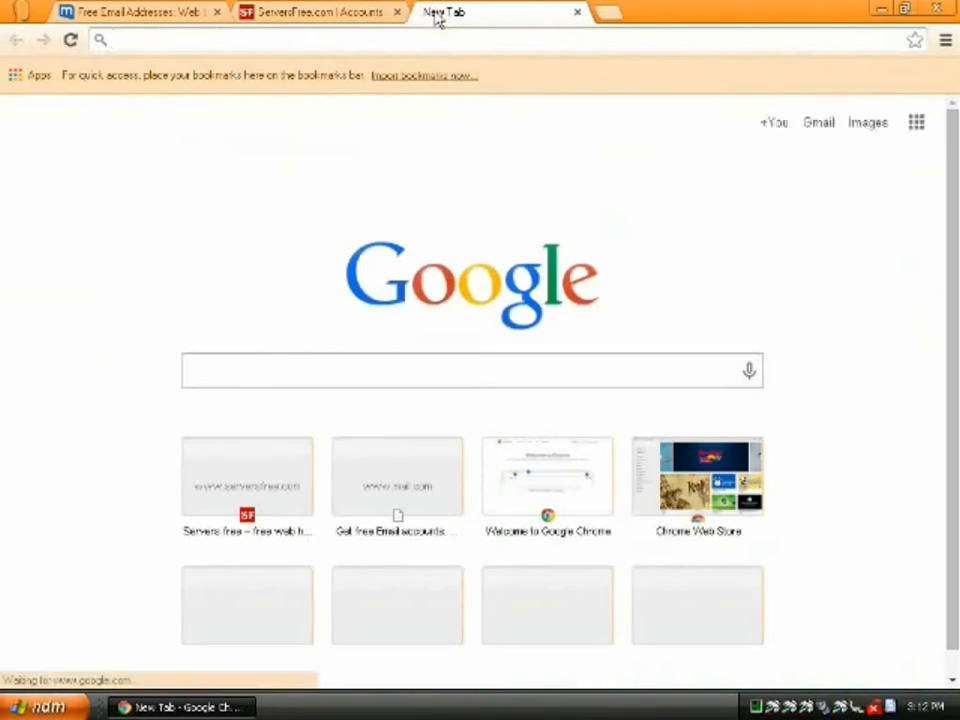
text(bugs3.com)
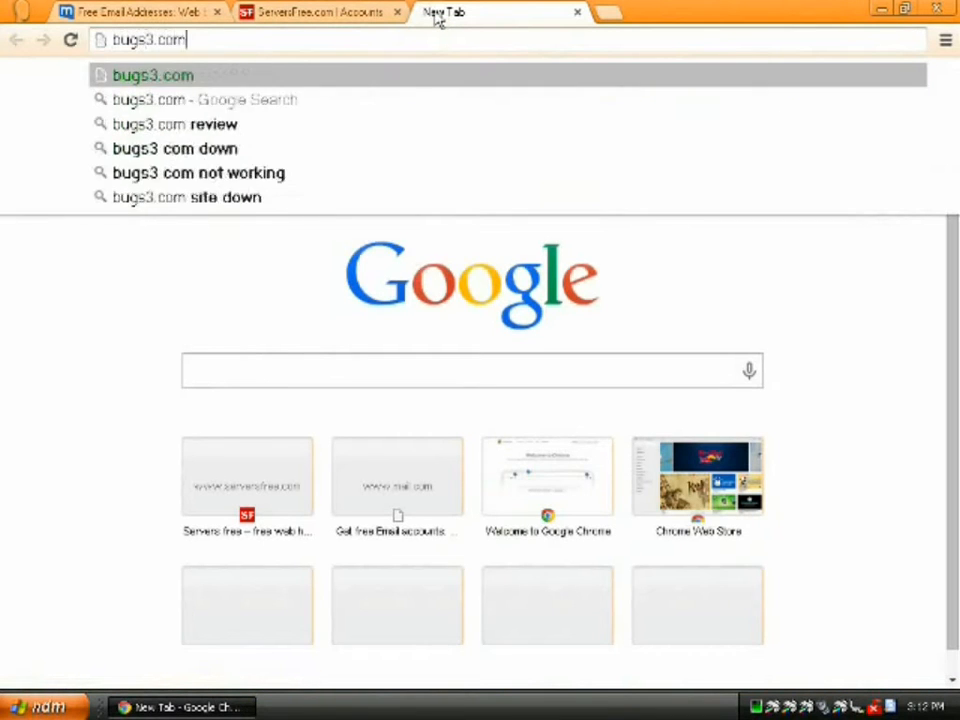
key(Return)
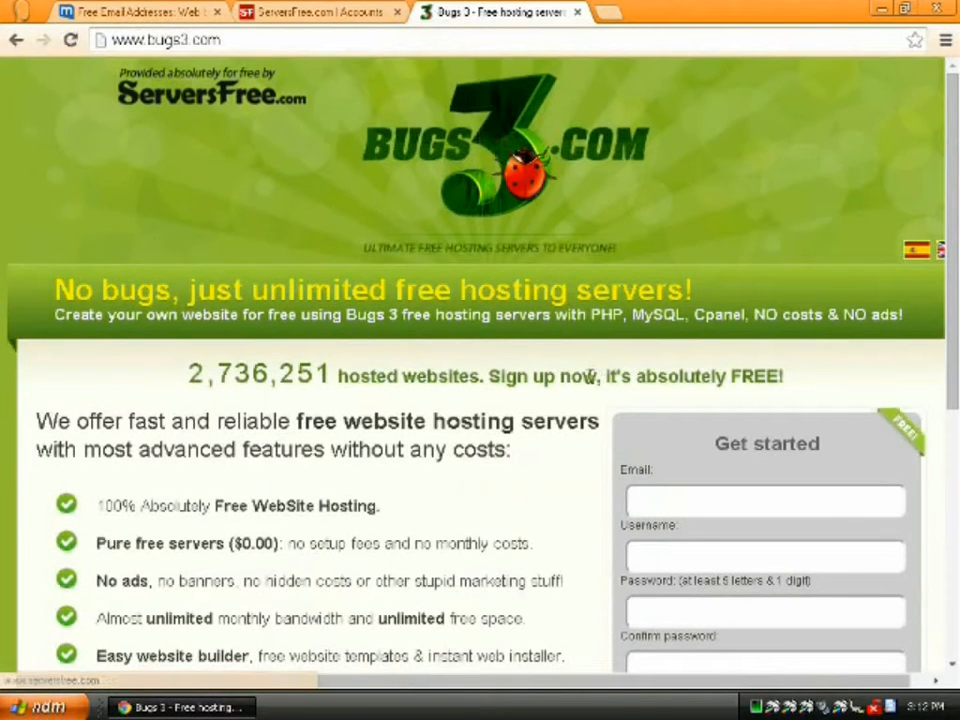
scroll(596, 499, down, 5)
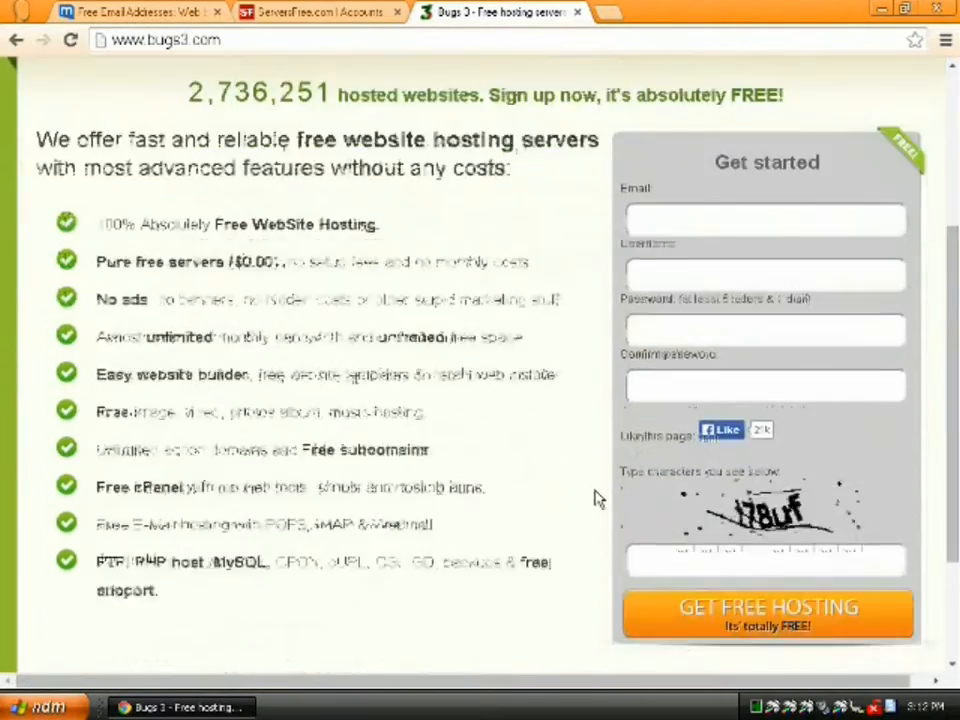
scroll(595, 503, up, 5)
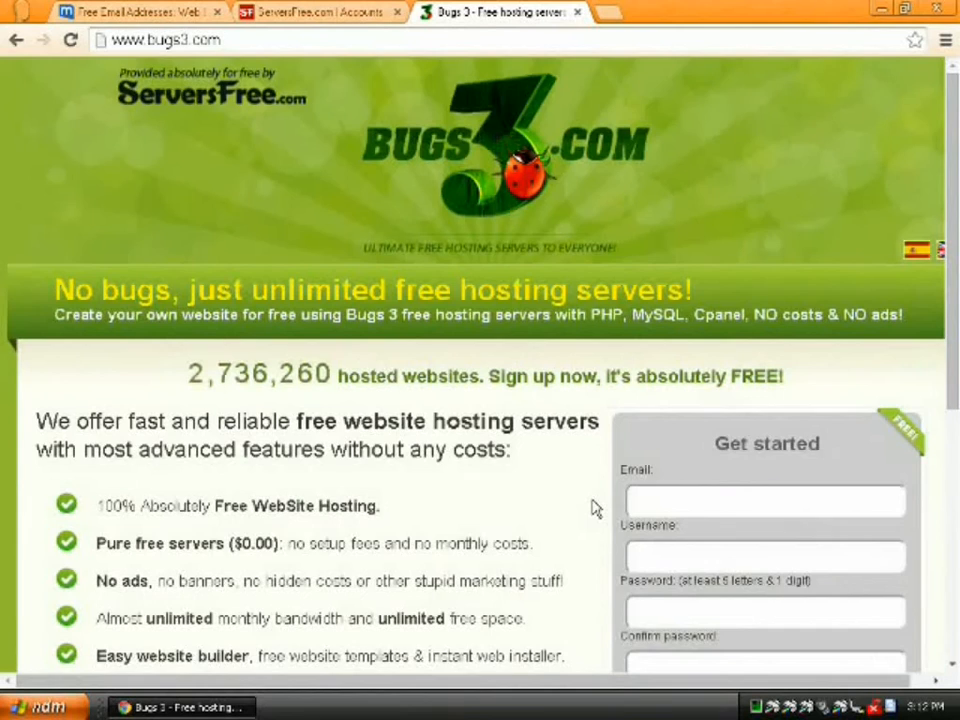
scroll(595, 509, down, 1)
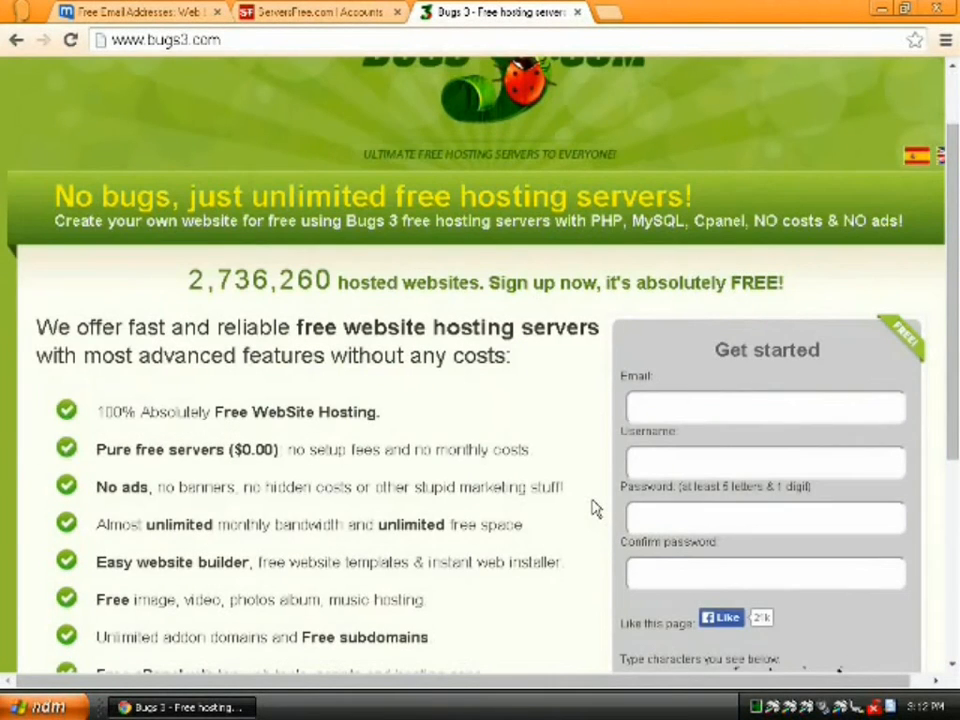
scroll(592, 509, down, 3)
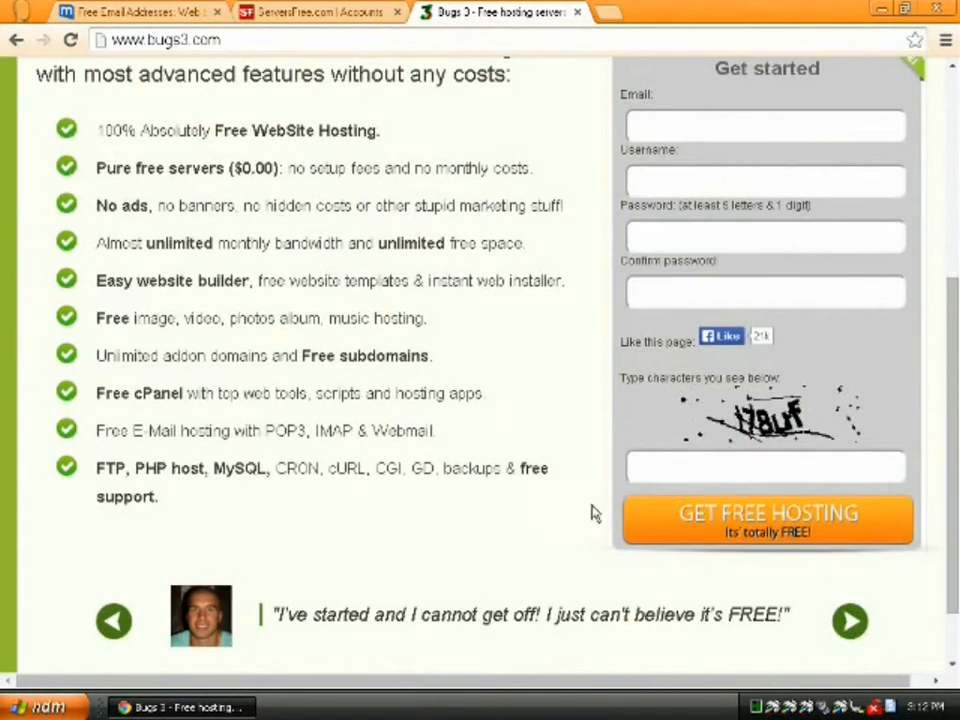
scroll(583, 493, up, 3)
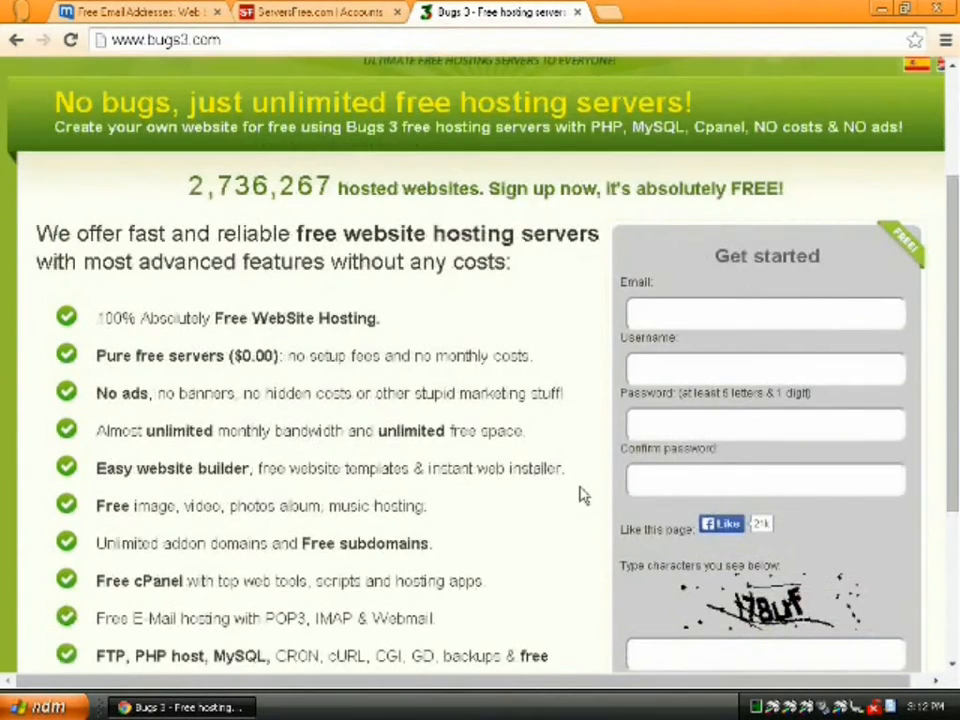
scroll(583, 493, up, 1)
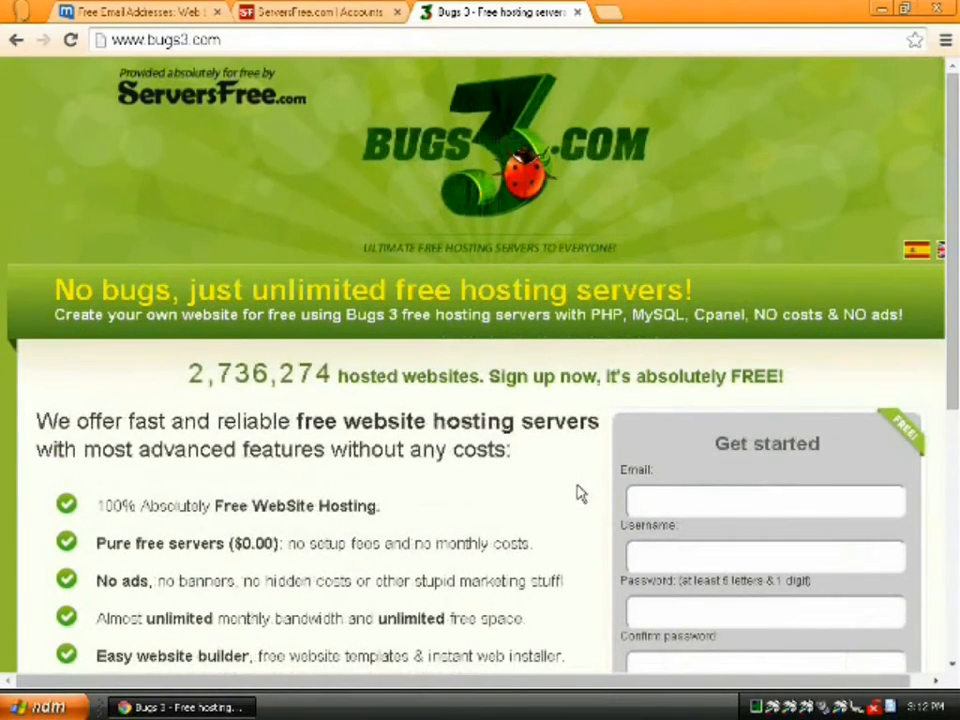
click(199, 38)
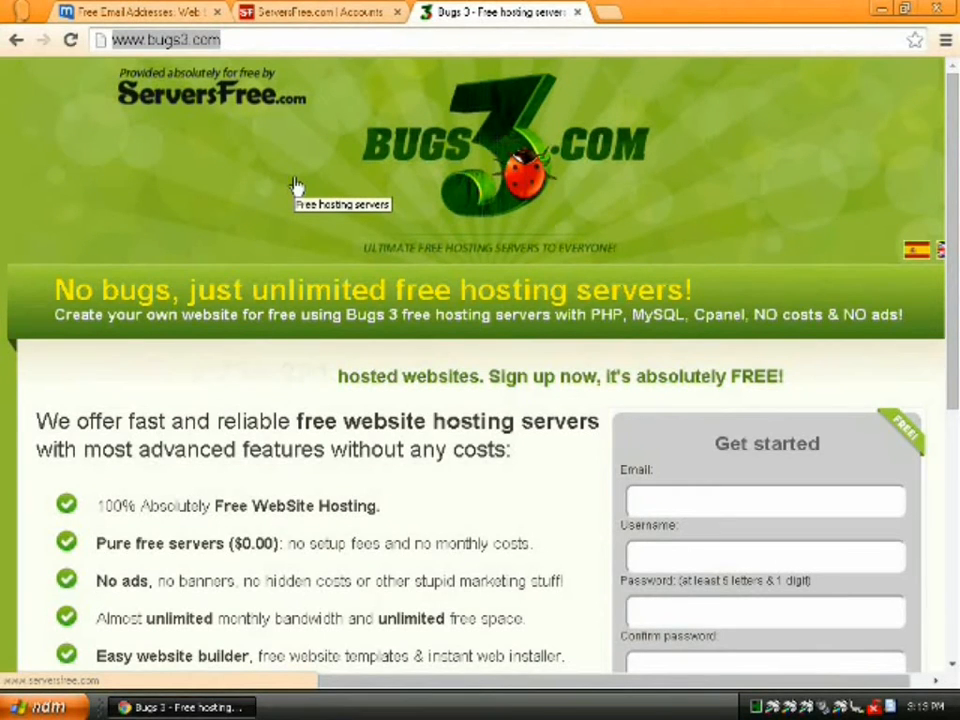
- On dot.tk, start registering penguinrobot.tk using your own DNS nameservers
text(dot.tk)
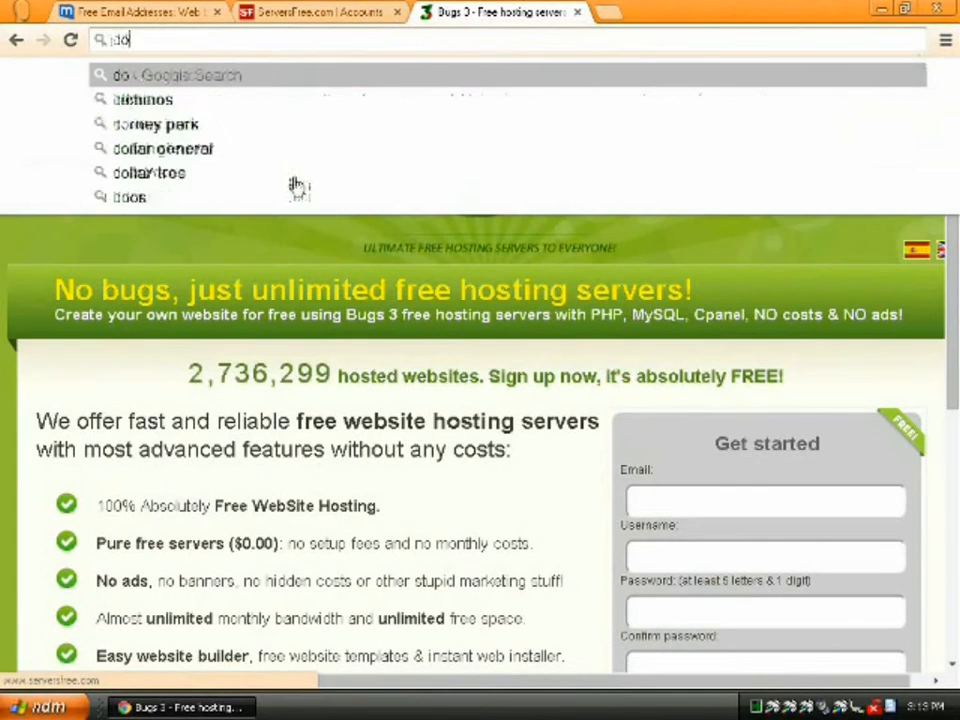
key(Return)
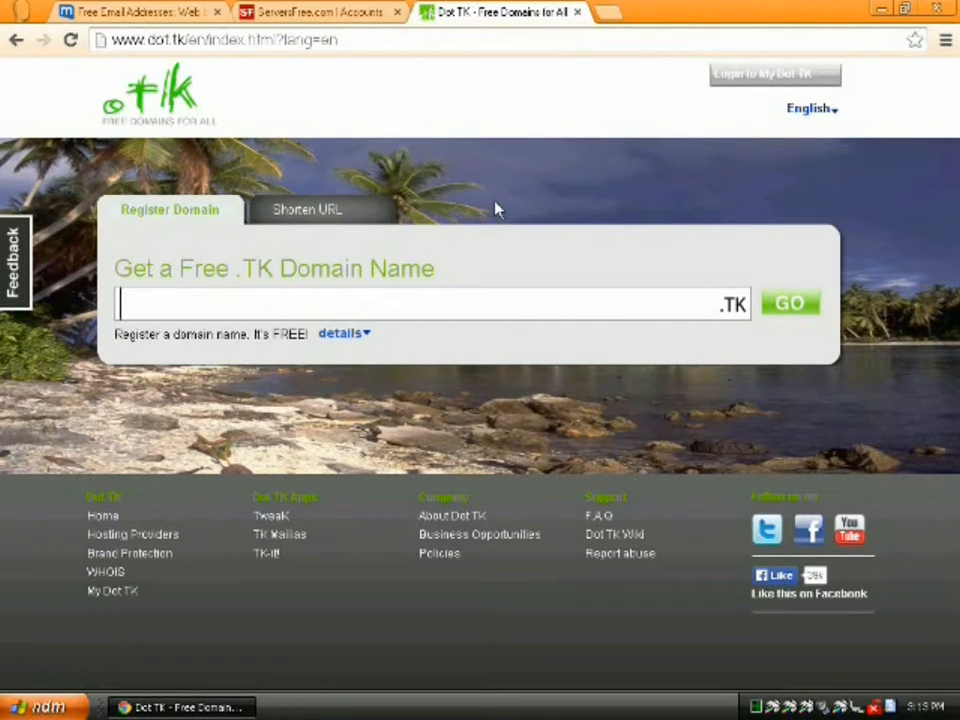
text(penguinro)
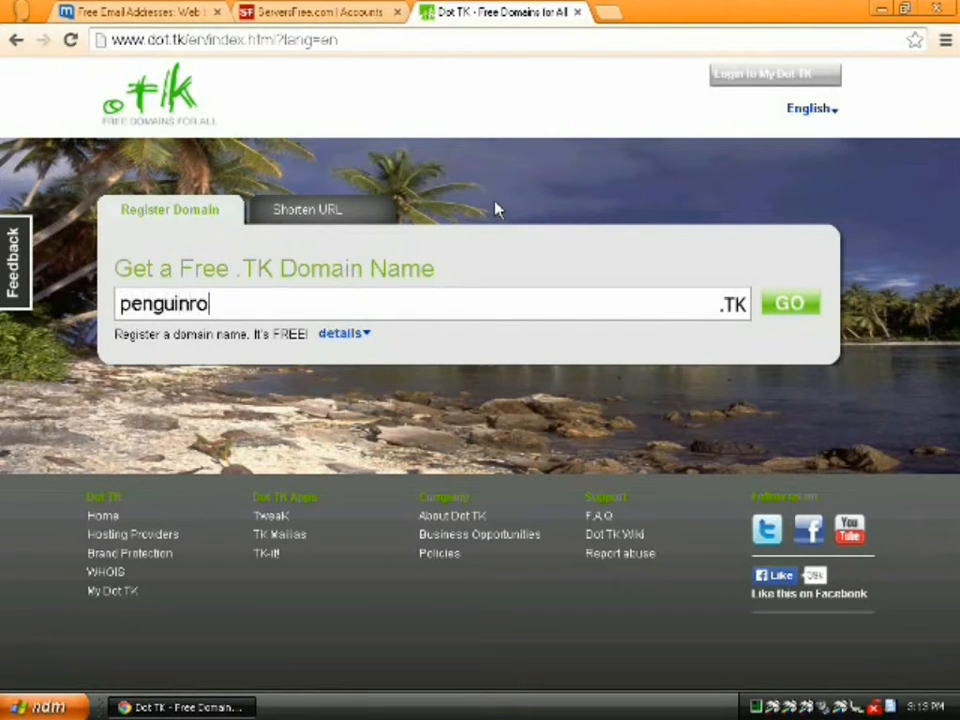
text(bot)
click(791, 310)
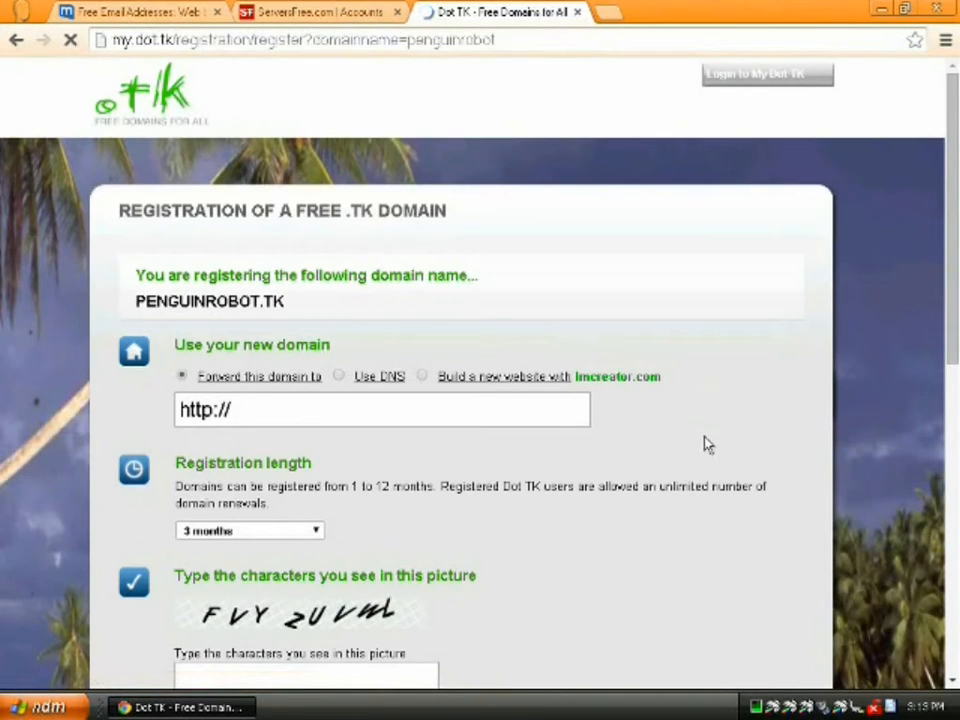
click(339, 378)
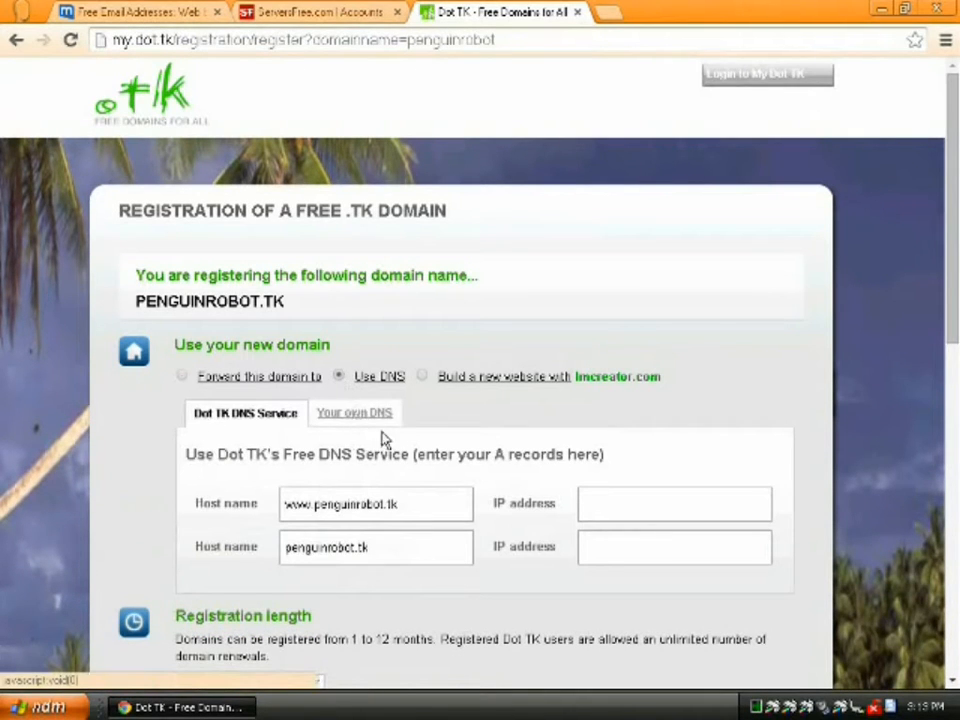
click(353, 415)
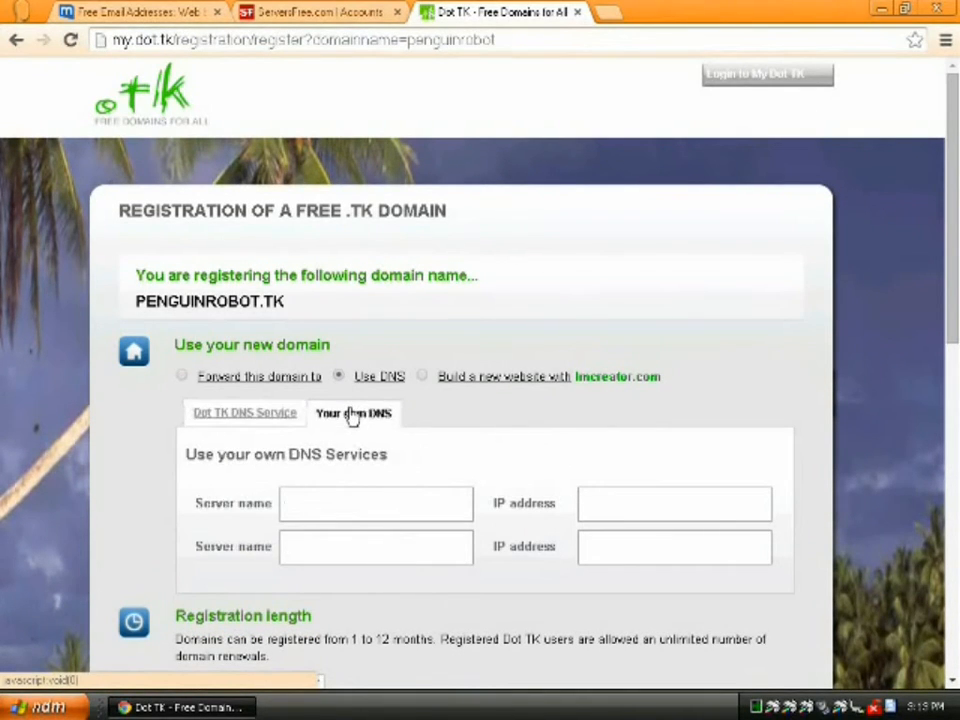
click(297, 17)
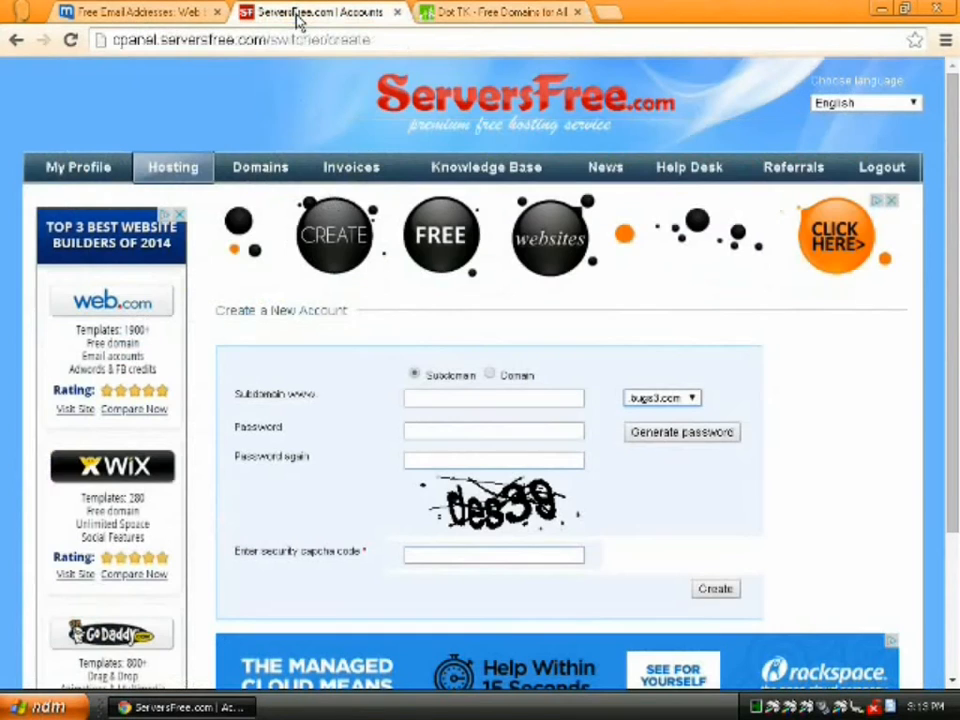
- Create a ServersFree hosting account for the full domain penguinrobot.tk with password and captcha, then view the result
click(489, 375)
click(489, 394)
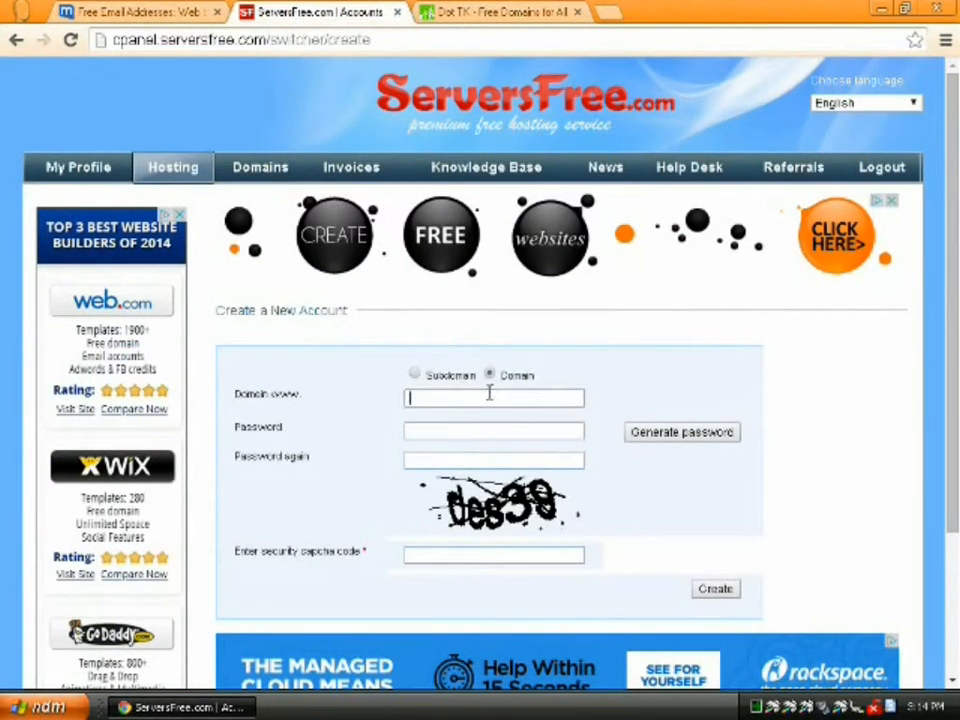
text(penguinrobot.)
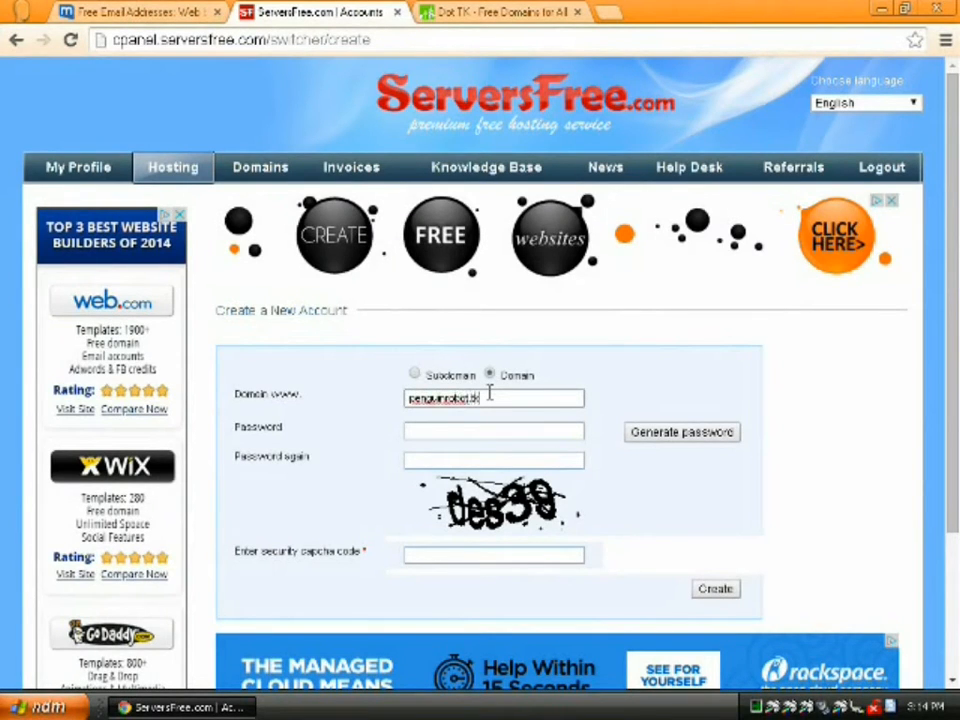
text(tk)
click(433, 430)
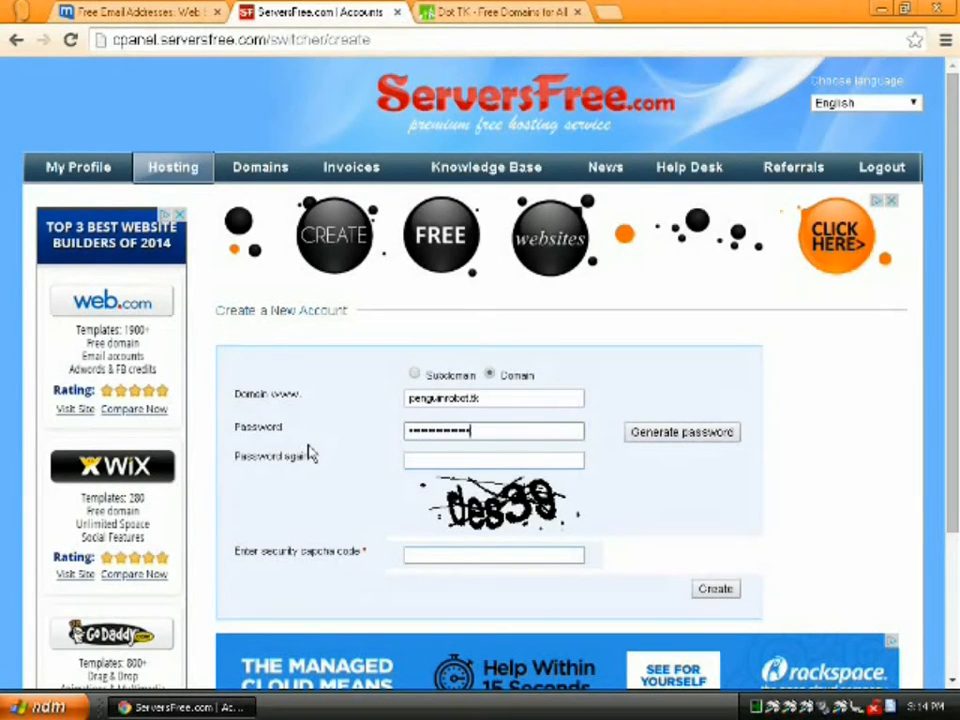
key(Tab)
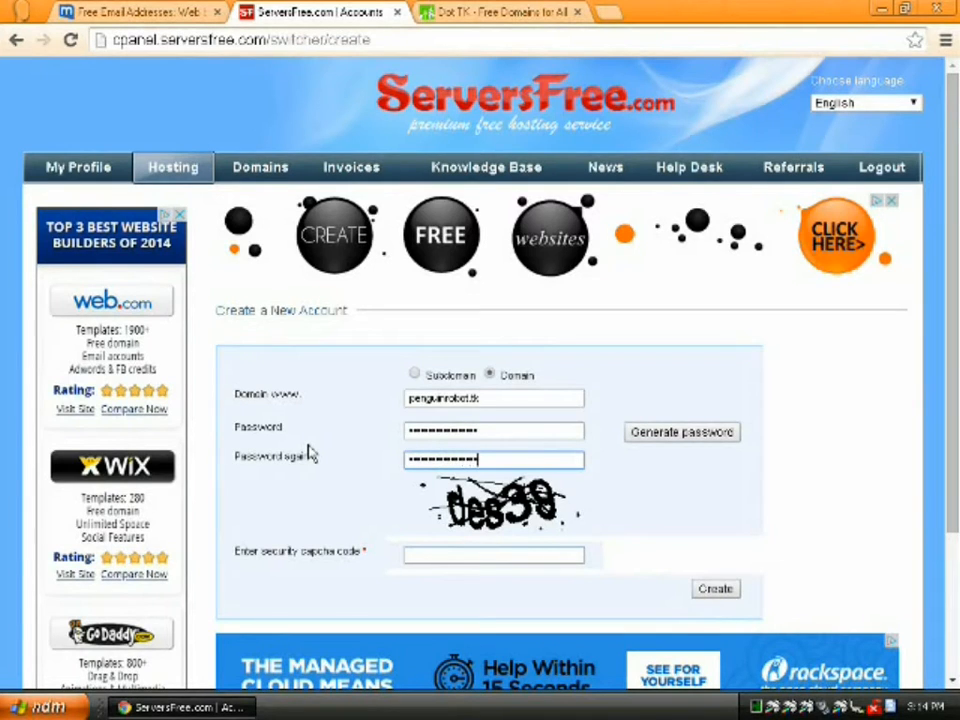
click(440, 556)
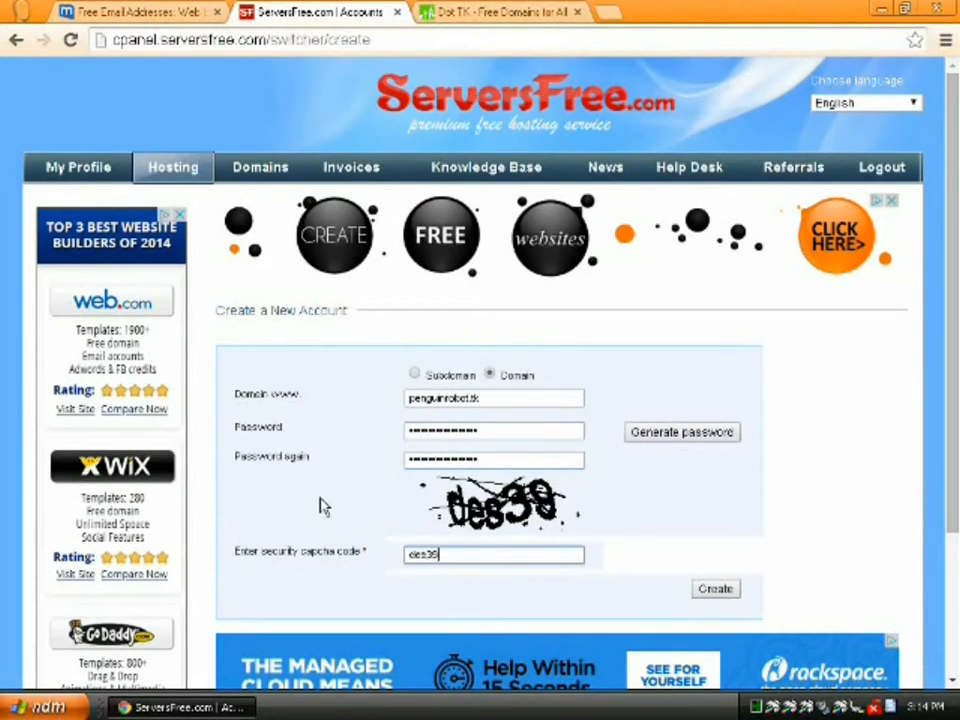
click(714, 589)
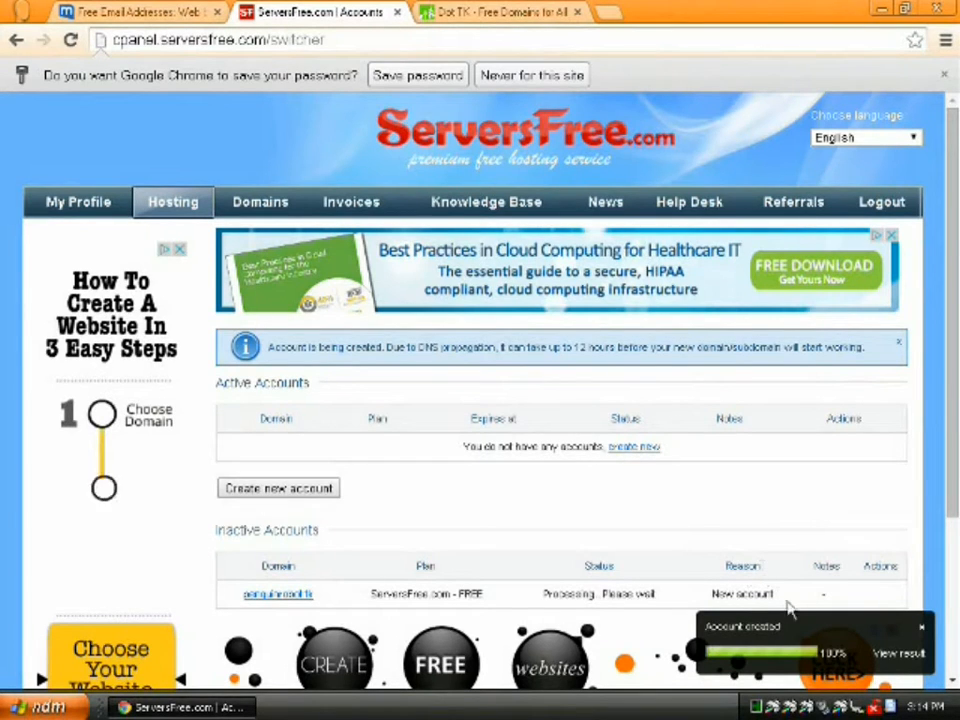
click(887, 653)
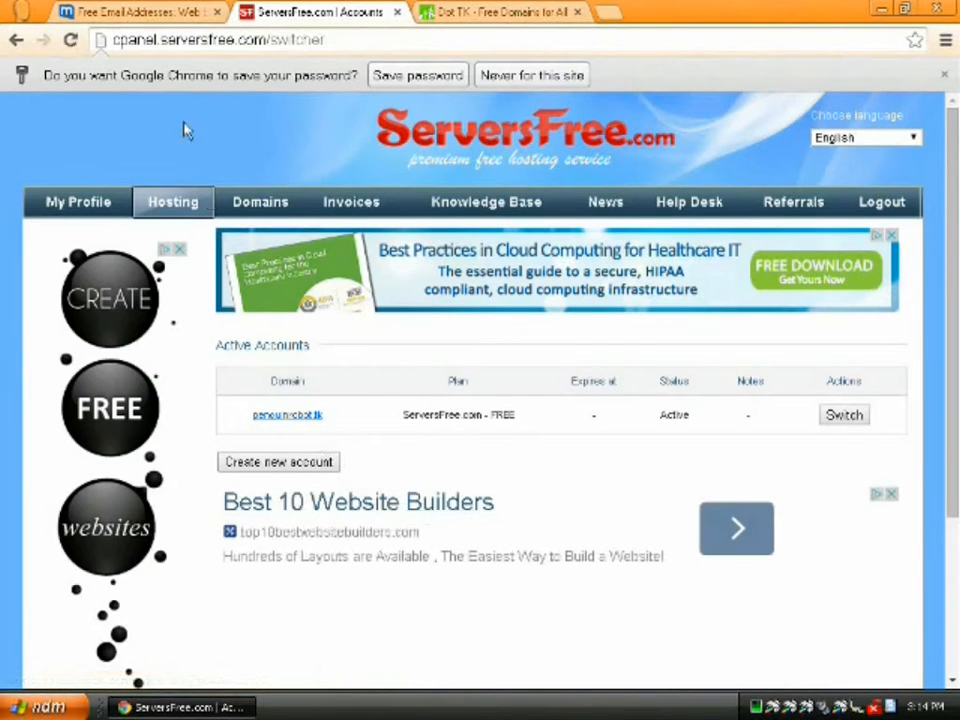
click(438, 78)
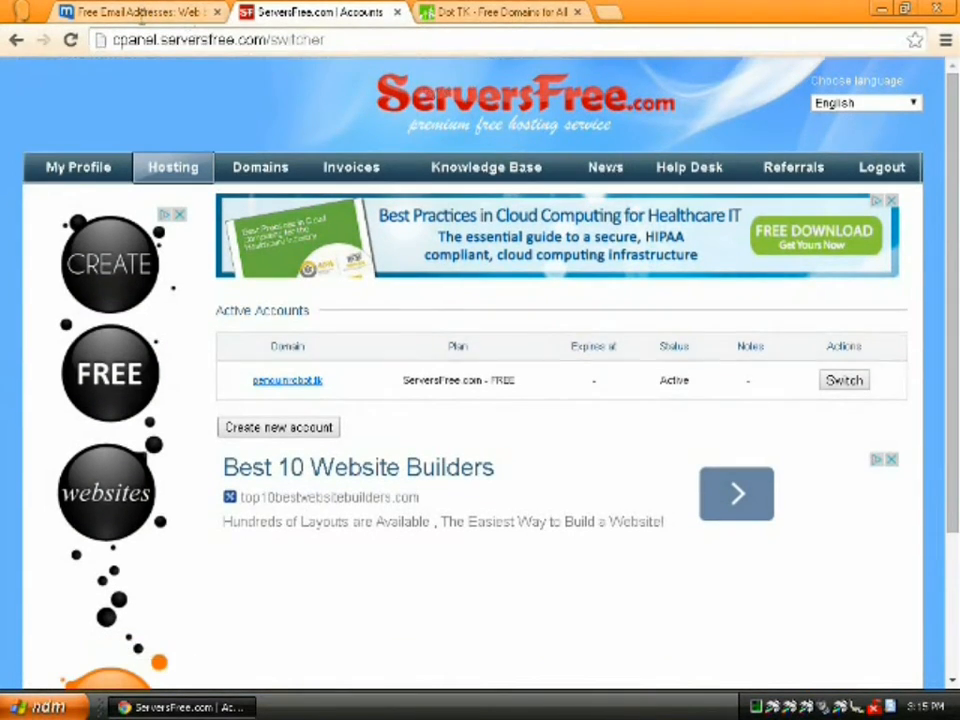
- Read the Server Information nameservers in the Free Account Activated e-mail, then go back to Dot TK
click(139, 15)
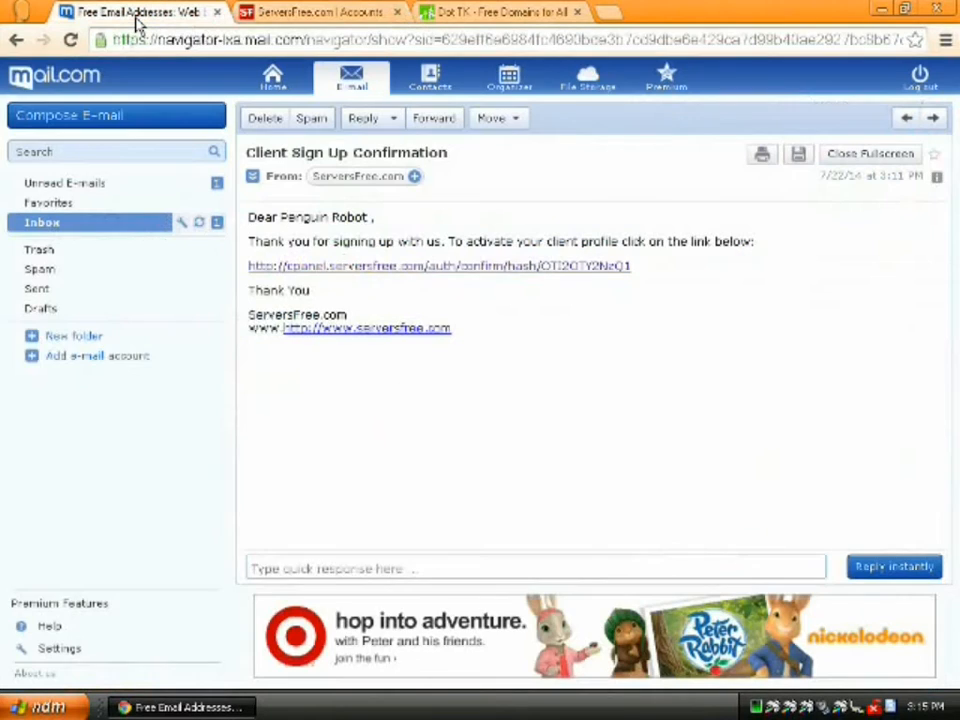
click(71, 224)
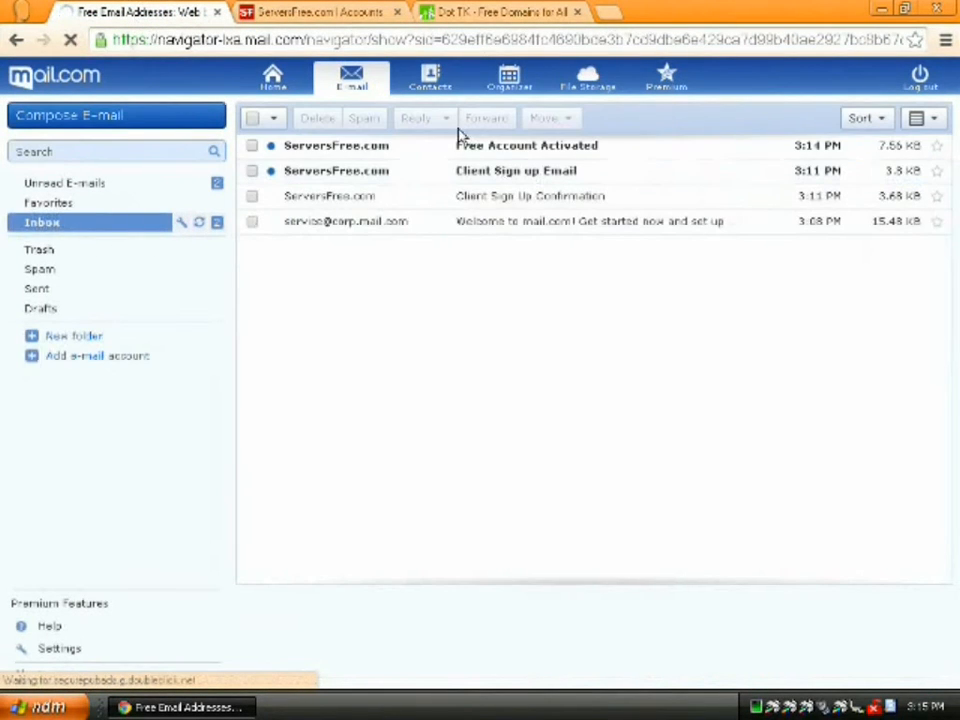
click(452, 146)
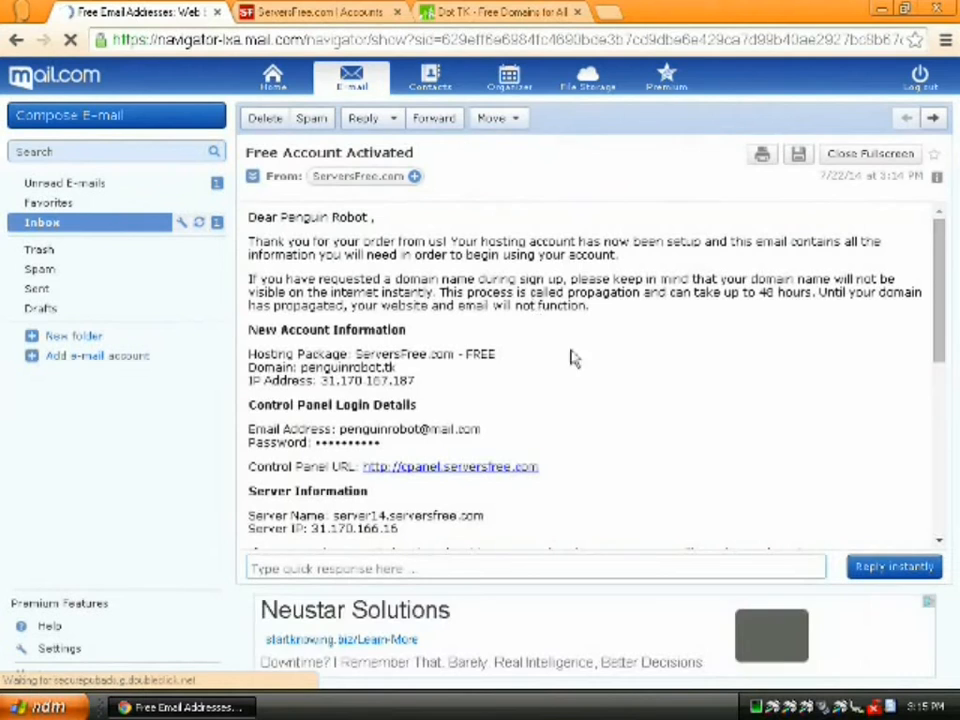
scroll(572, 394, down, 1)
scroll(572, 397, down, 2)
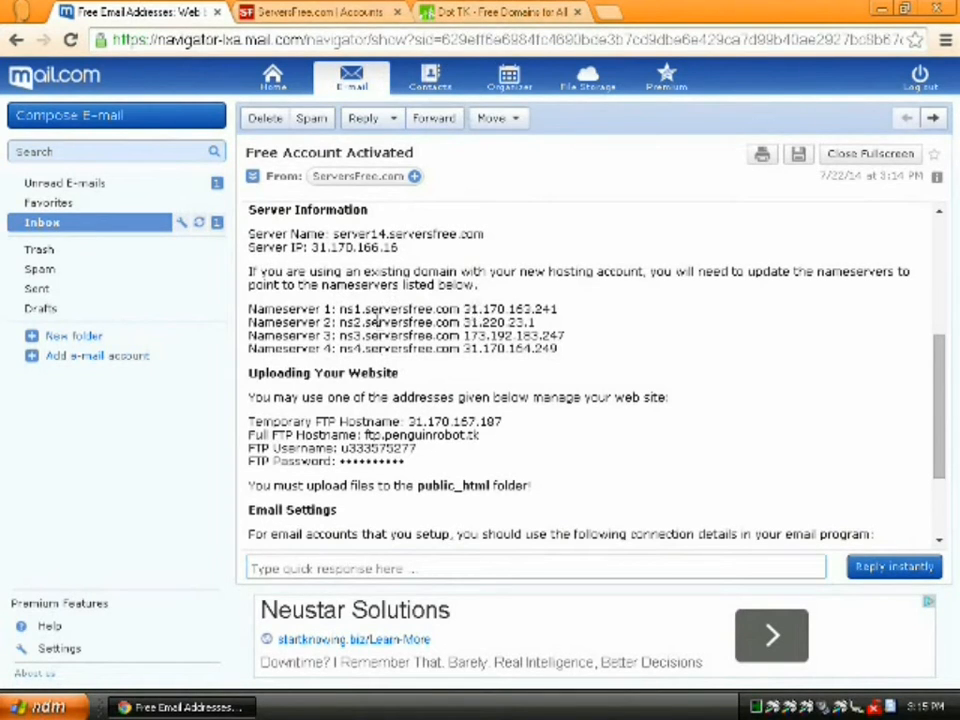
click(476, 12)
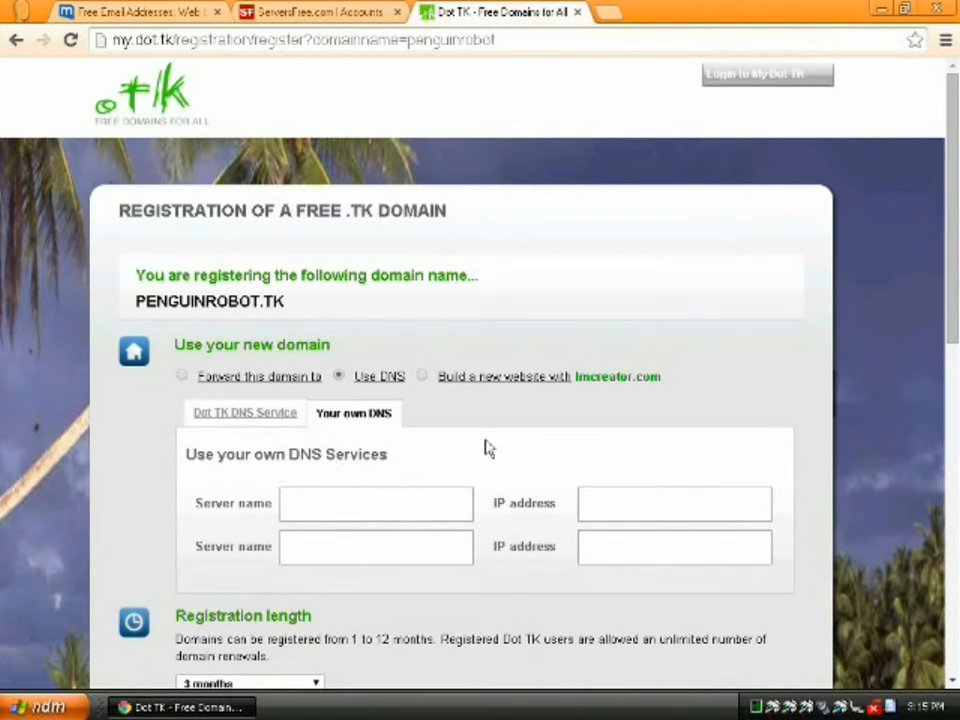
- Enter ns1.serversfree.com and ns2.serversfree.com as the two server names for penguinrobot.tk
text(ns1.serversfree.com)
key(Tab)
key(Tab)
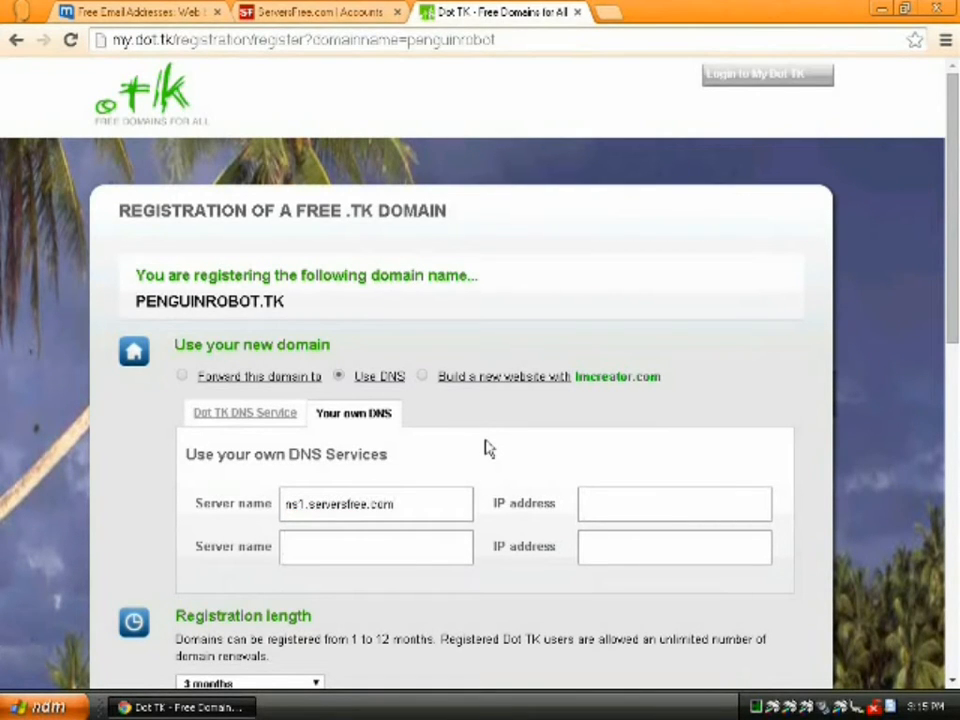
text(ns2.serversfree.com)
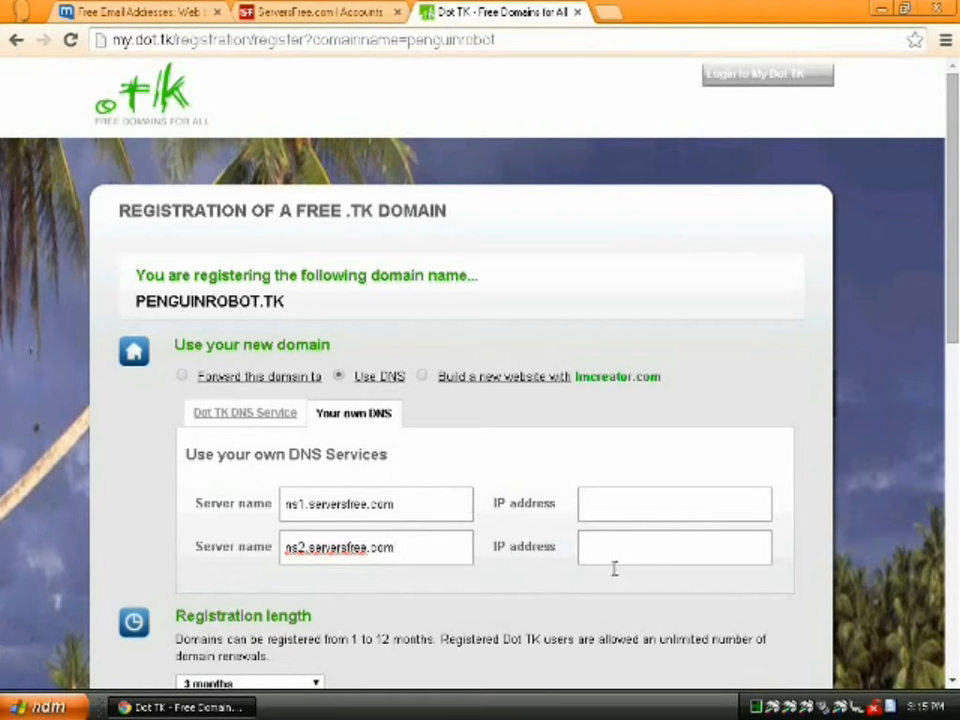
- Choose a 12-month registration, enter the captcha characters, and submit the domain sign-up
scroll(514, 546, down, 2)
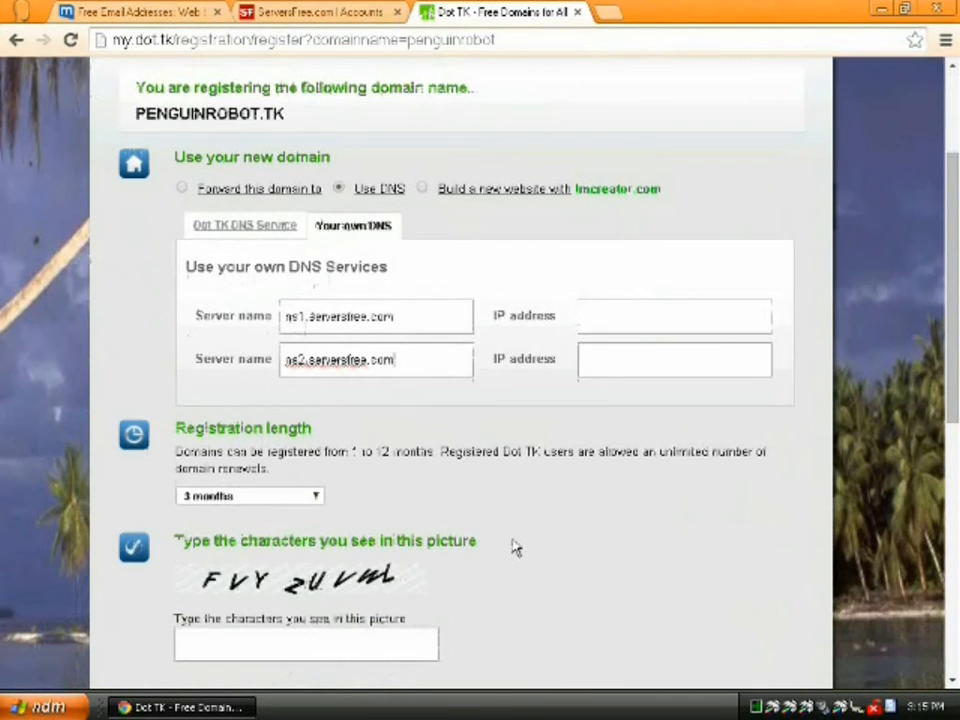
click(262, 492)
click(251, 658)
click(290, 632)
text(F)
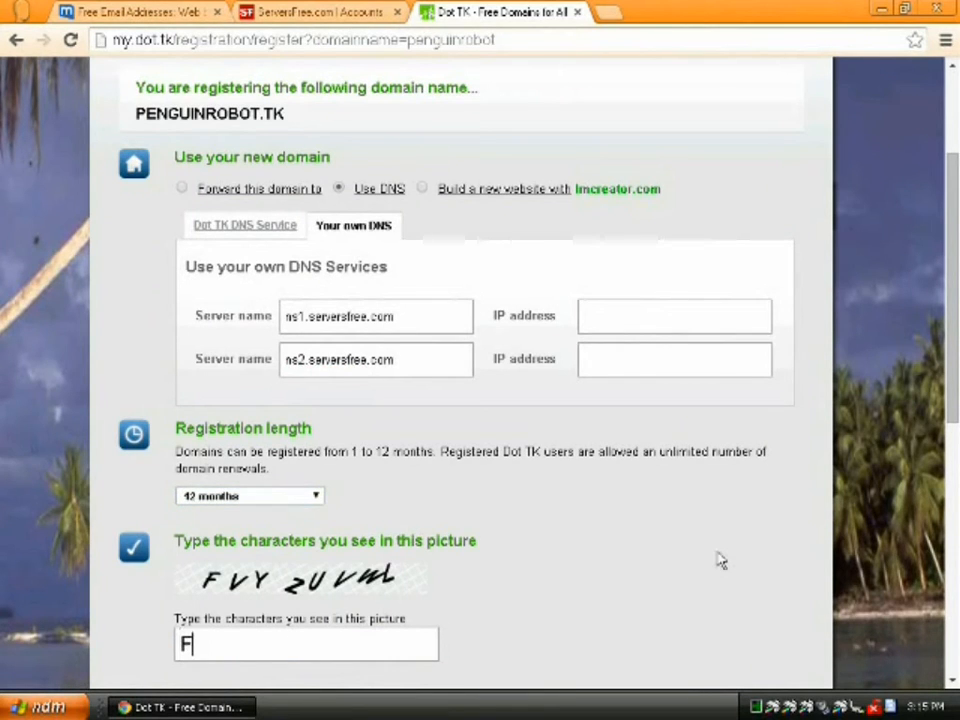
text(VY)
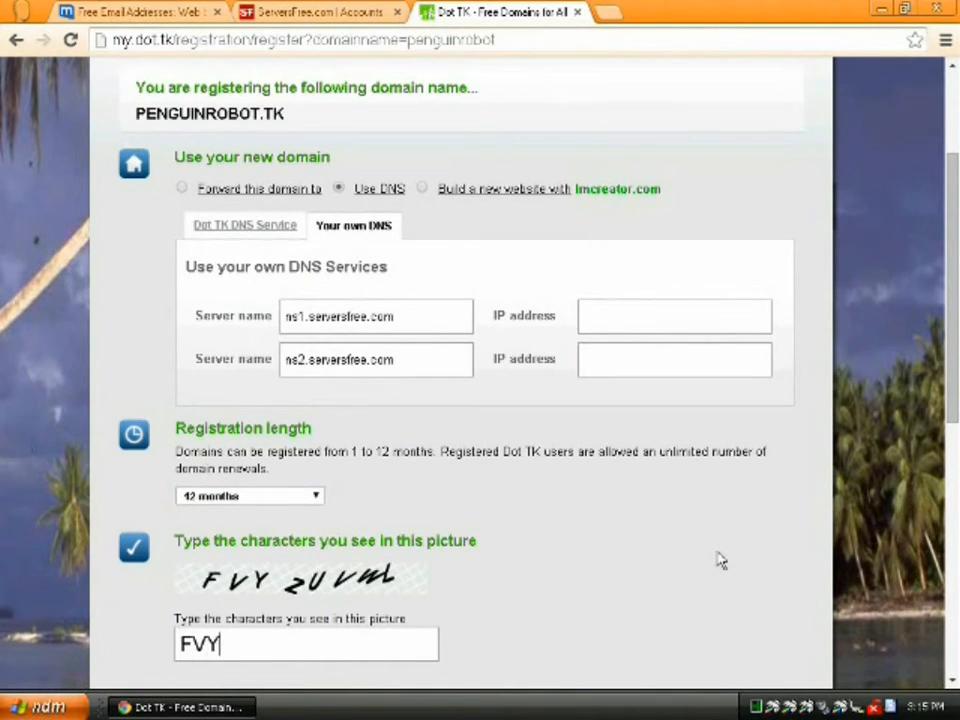
text(ZUVWL)
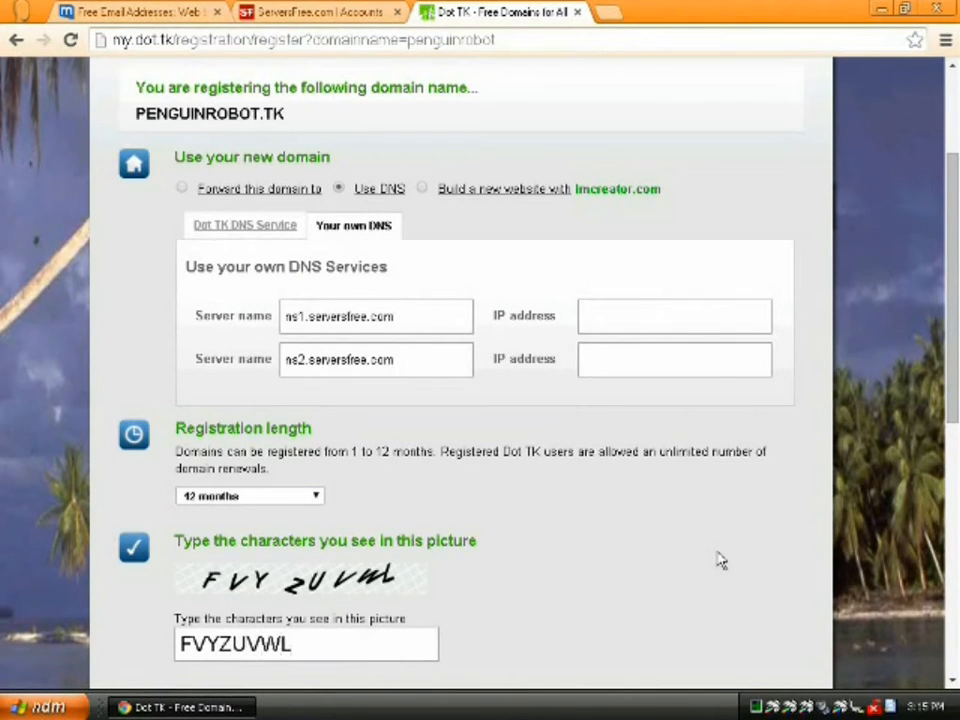
scroll(720, 561, down, 3)
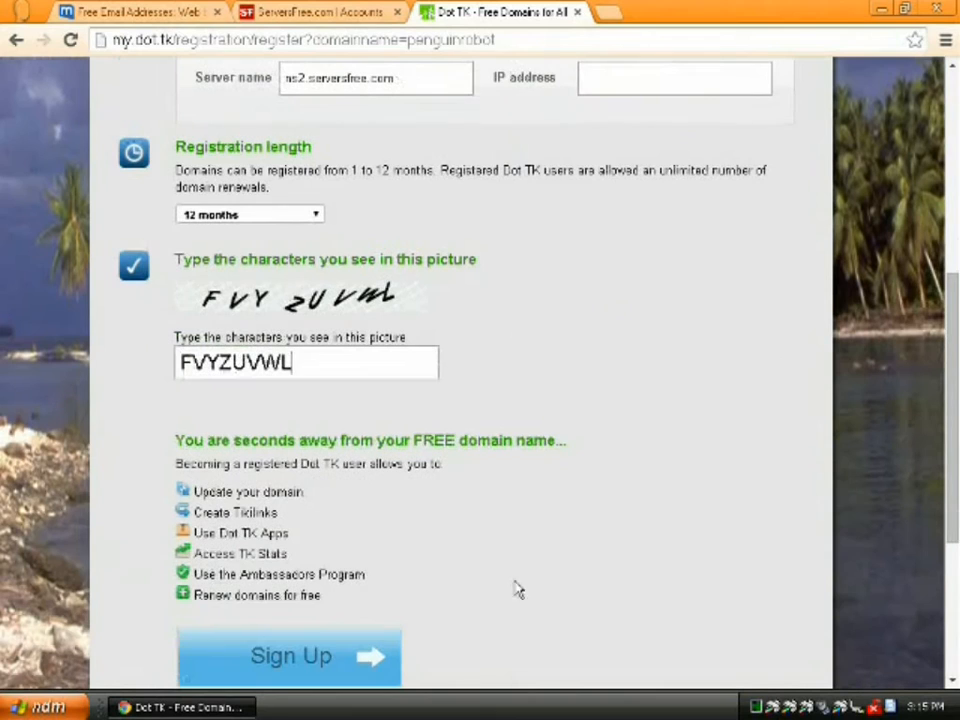
click(315, 655)
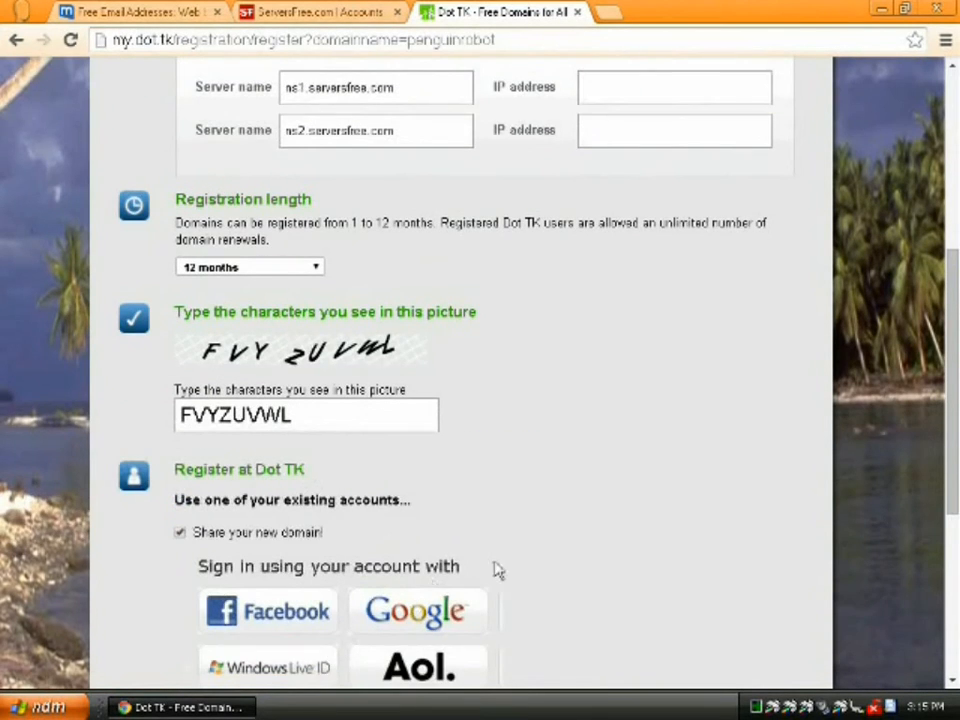
scroll(498, 569, down, 1)
click(179, 440)
- Choose e-mail sign-up, enter the account's e-mail address, and continue
scroll(634, 551, down, 3)
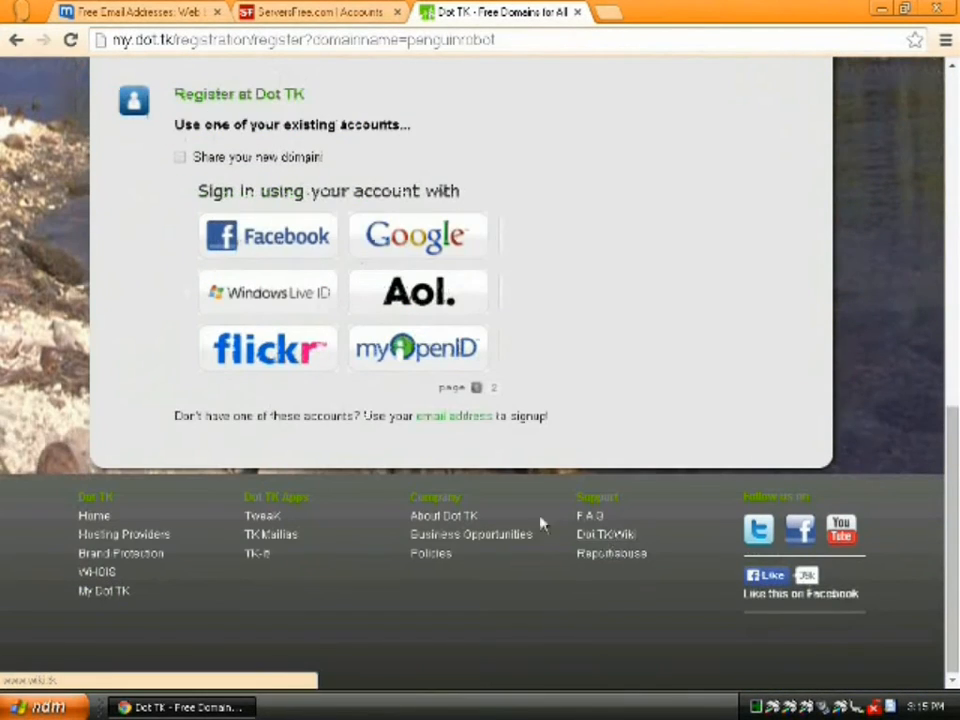
click(445, 417)
click(386, 478)
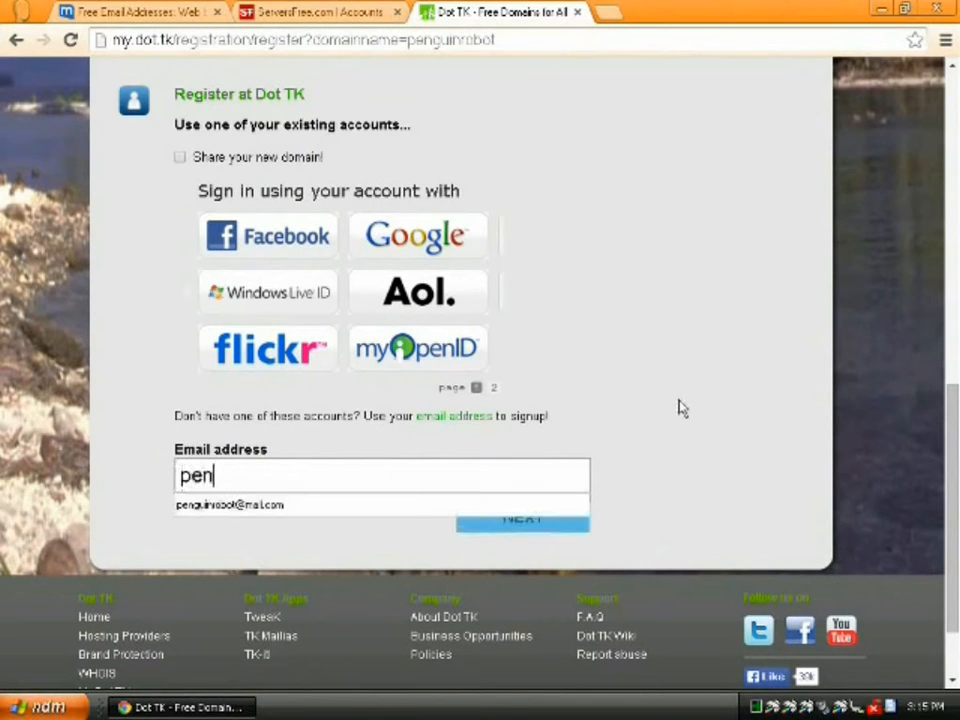
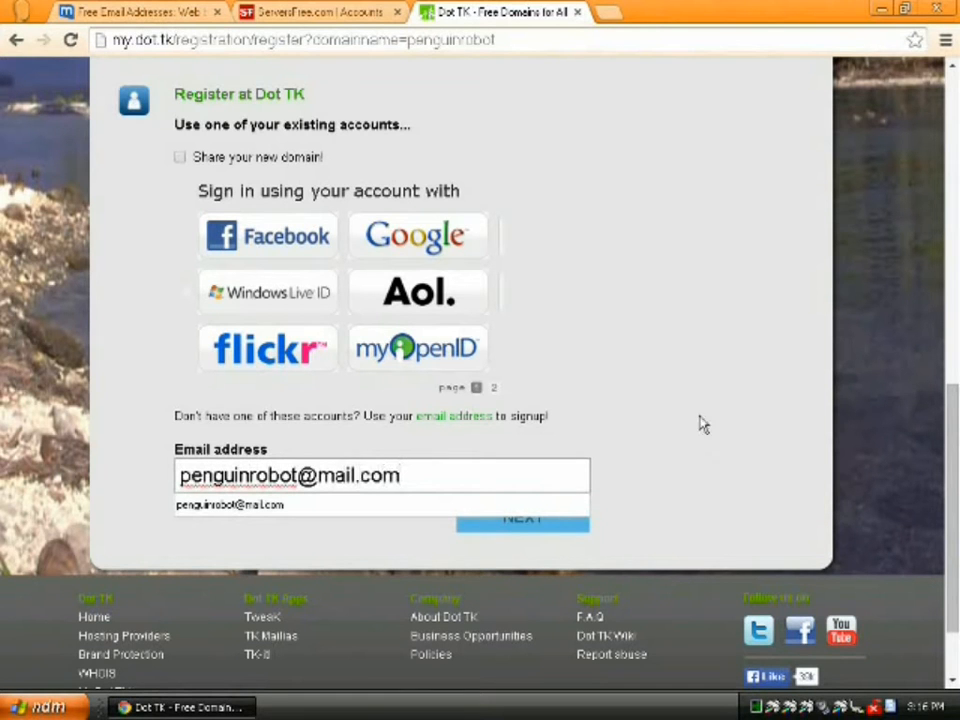
click(510, 528)
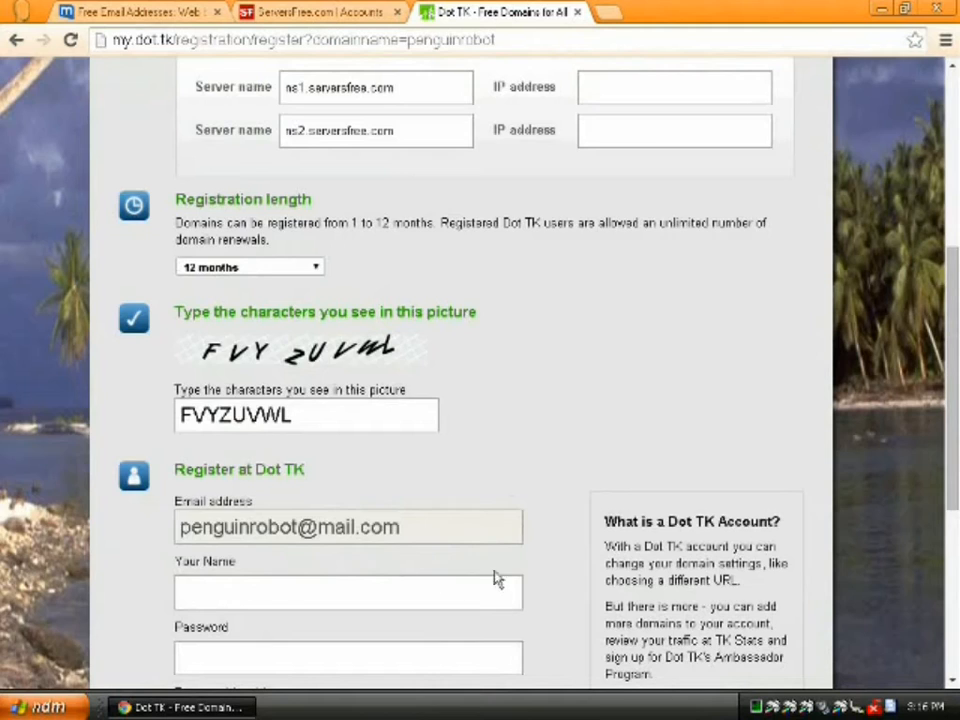
- Fill in the account holder's name and matching passwords, then create the Dot TK account
scroll(497, 579, down, 2)
click(400, 397)
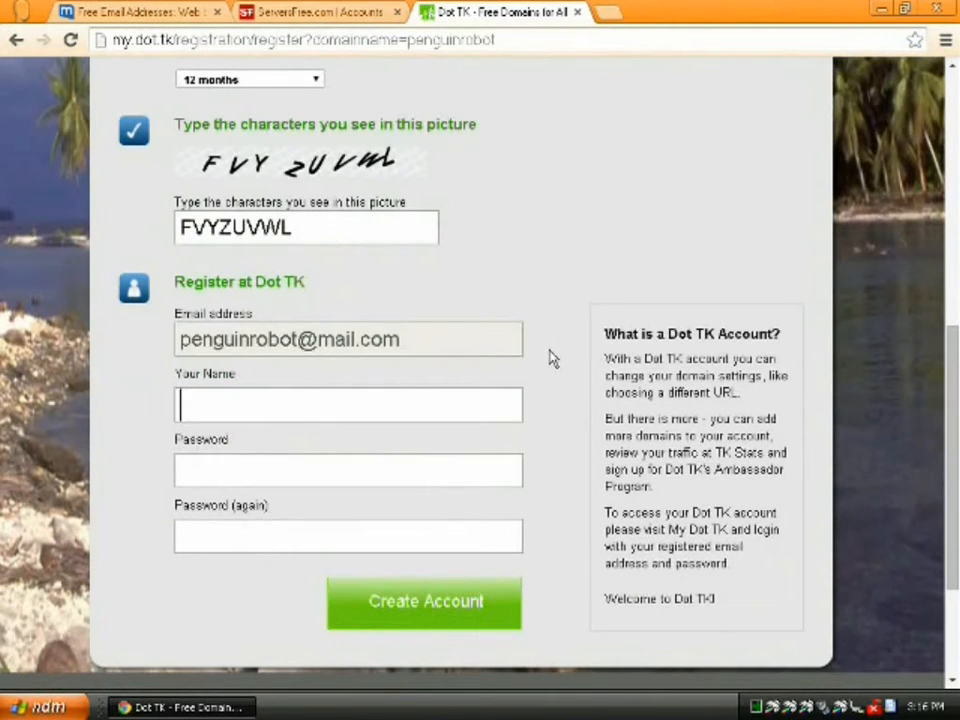
text(Penguin Robot)
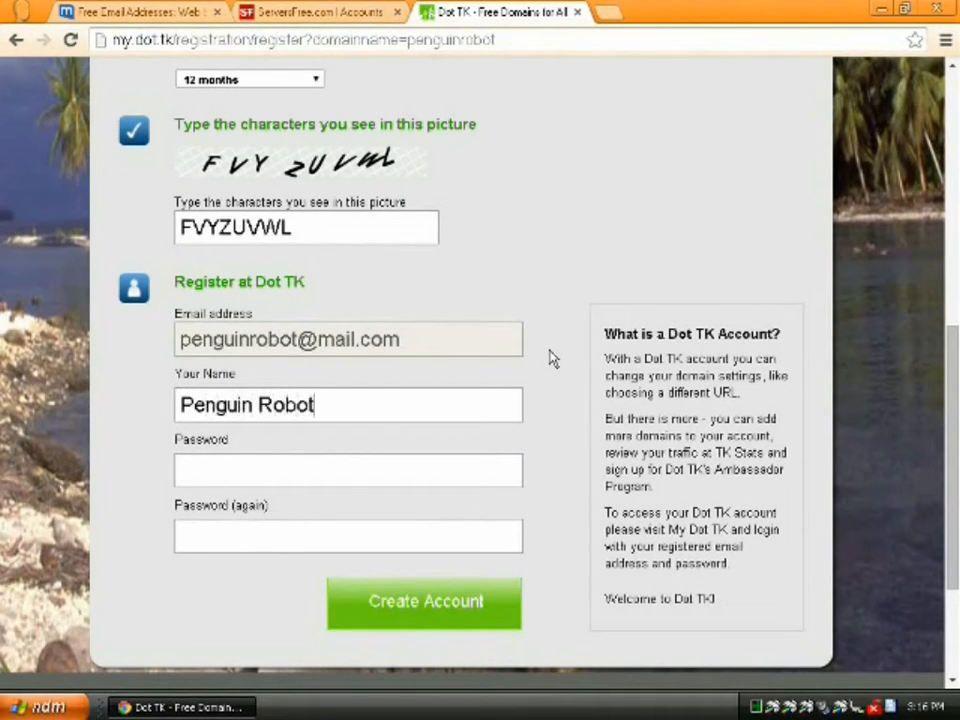
key(Tab)
text(••••••••••••)
text(•••)
key(Tab)
text(•••••••••••)
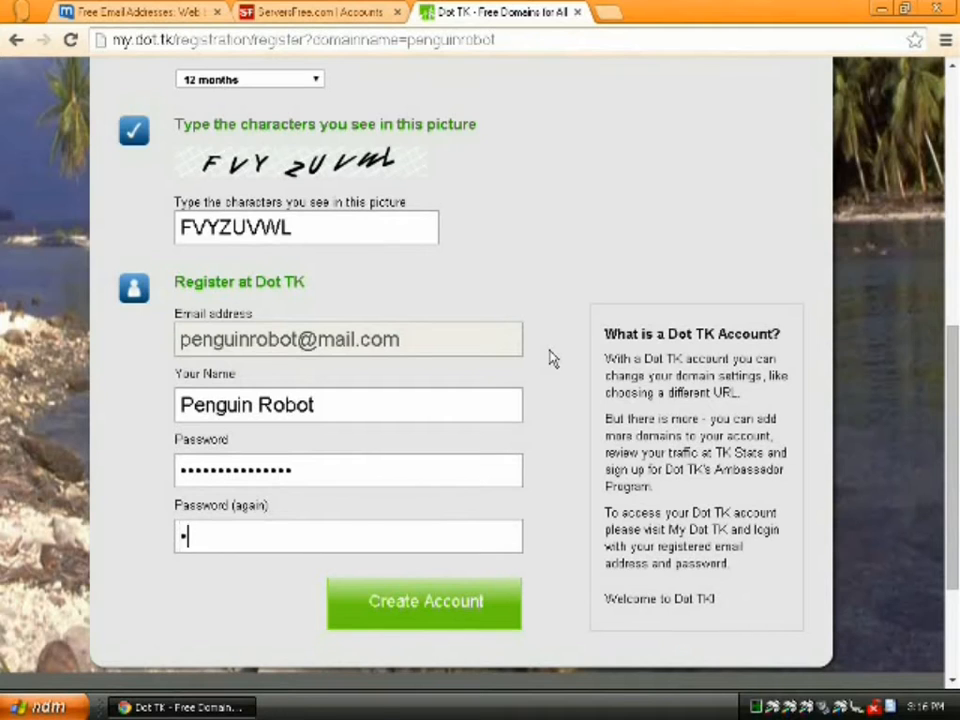
text(••••)
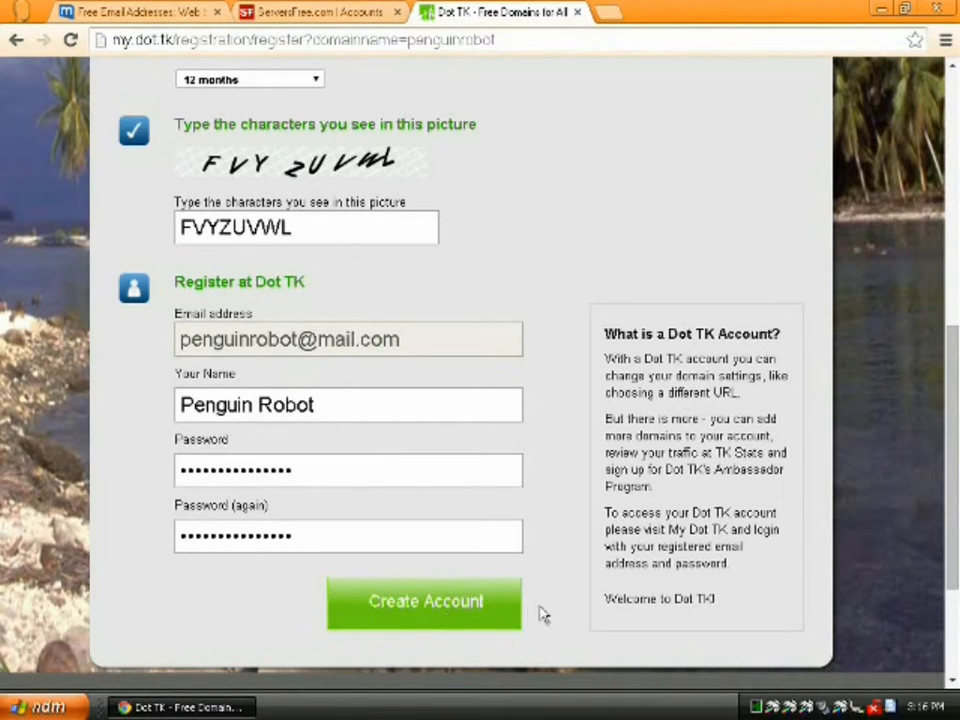
click(460, 614)
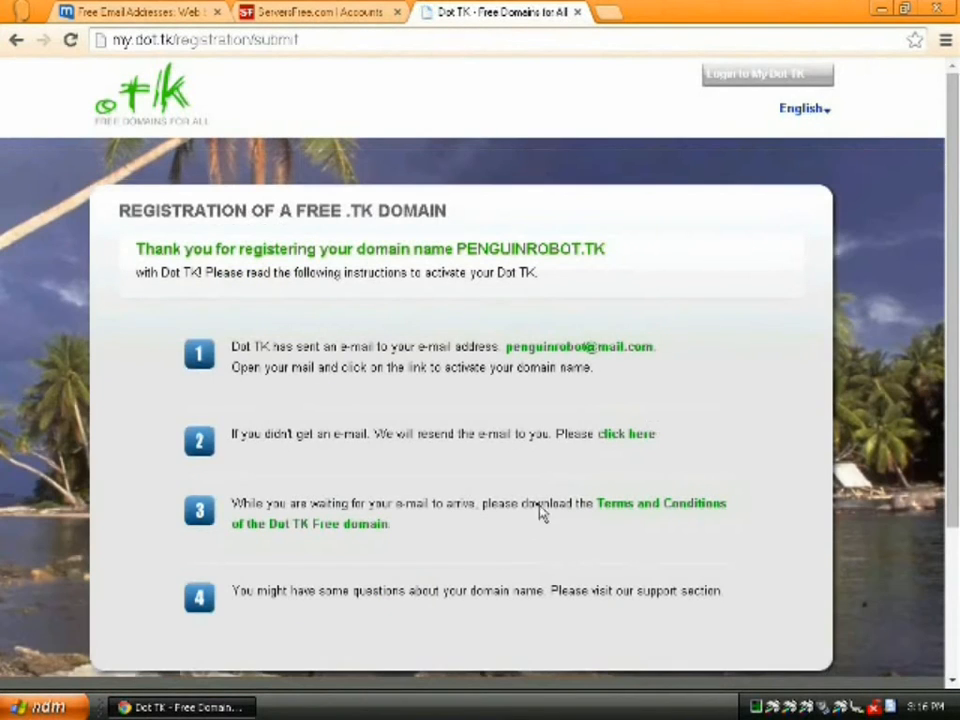
click(170, 12)
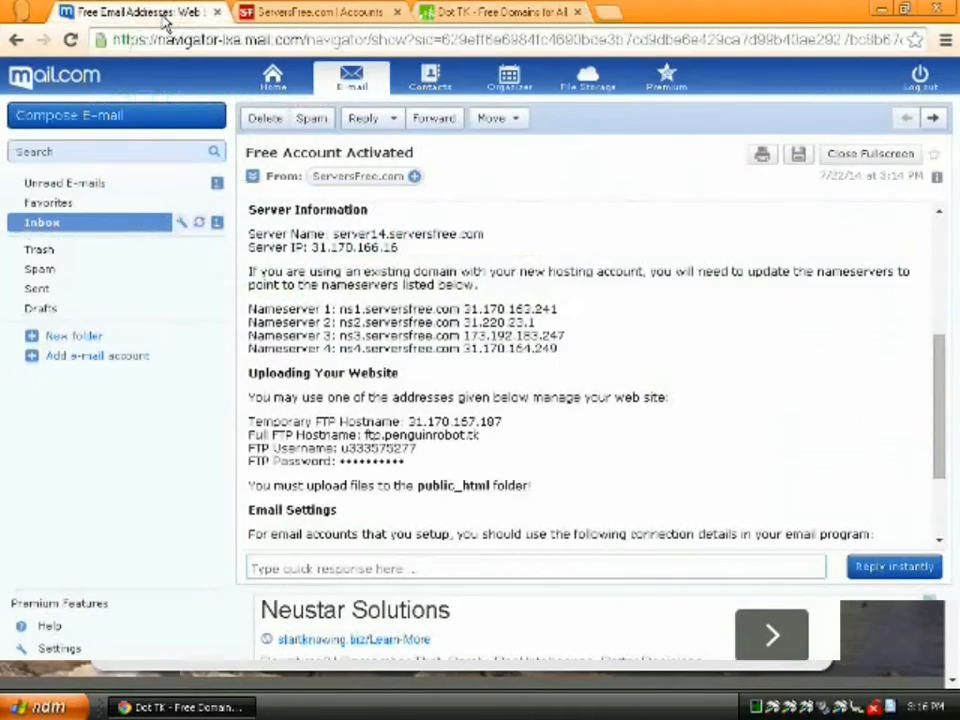
click(114, 223)
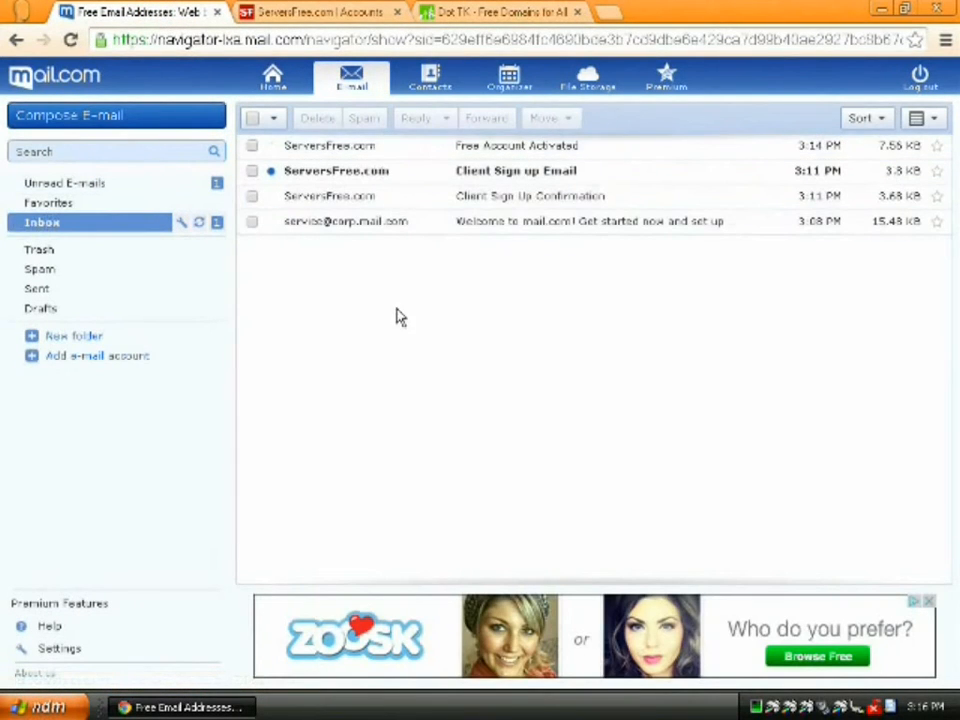
click(485, 14)
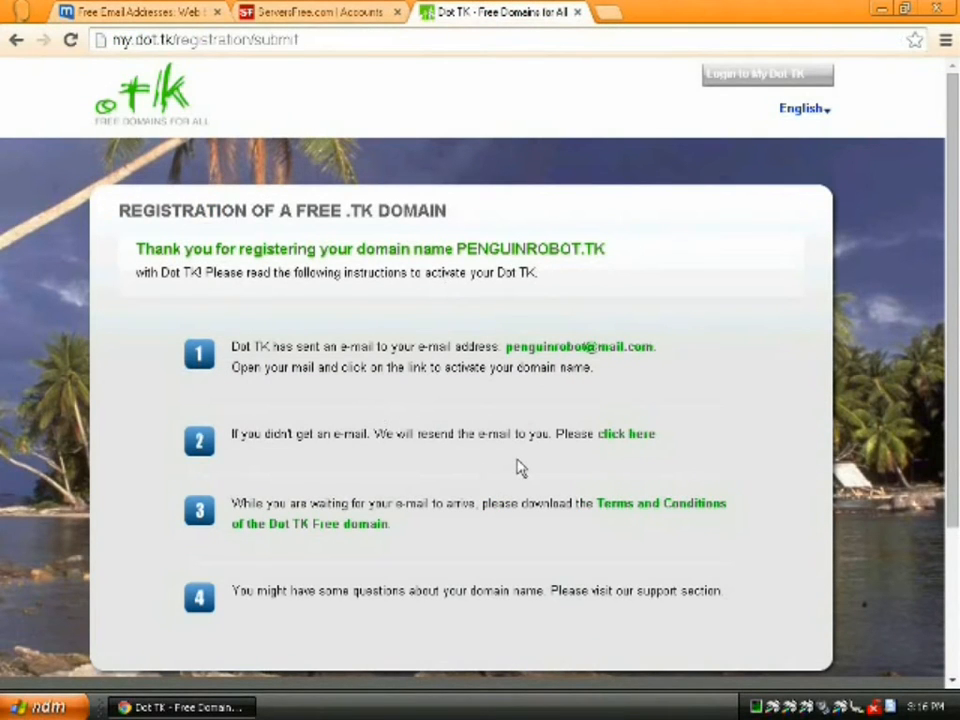
scroll(520, 467, down, 2)
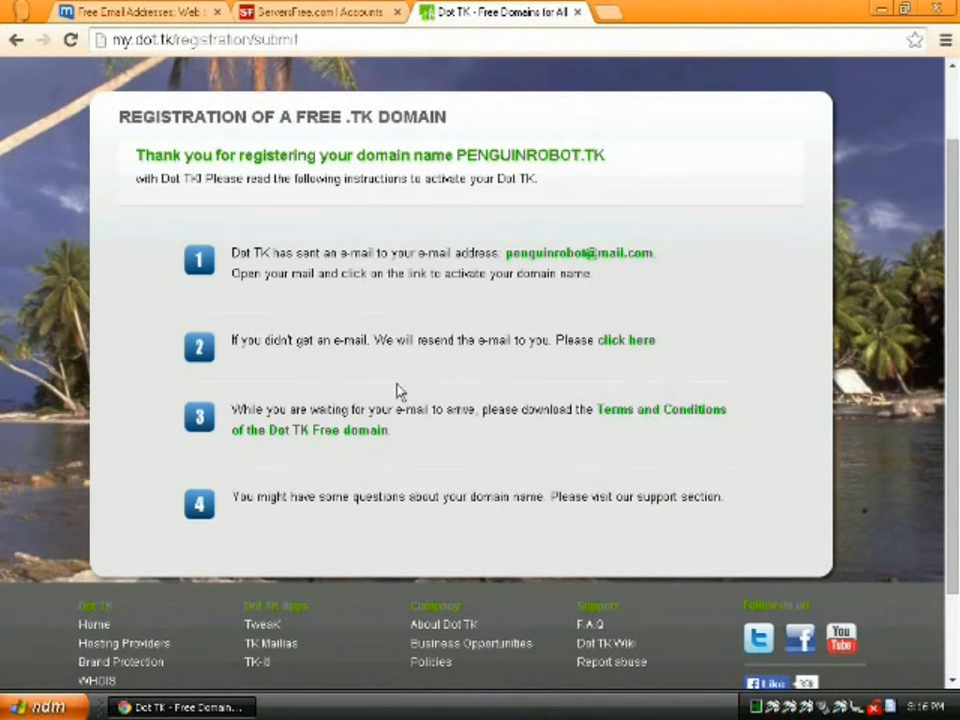
- Return to the mail.com inbox and reload it to check for new mail
click(114, 12)
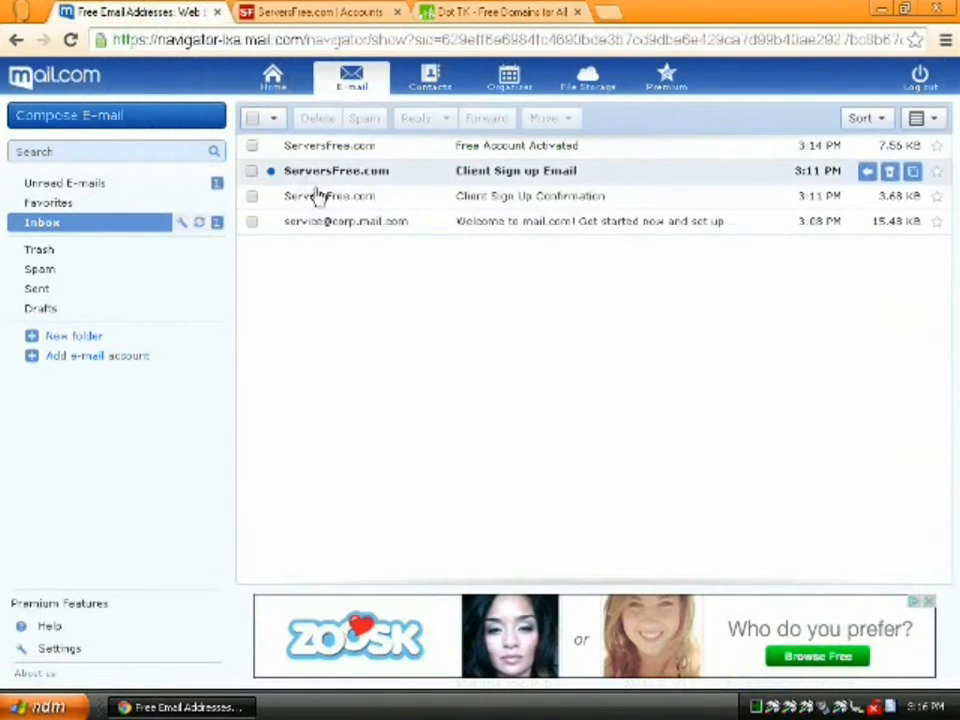
click(70, 39)
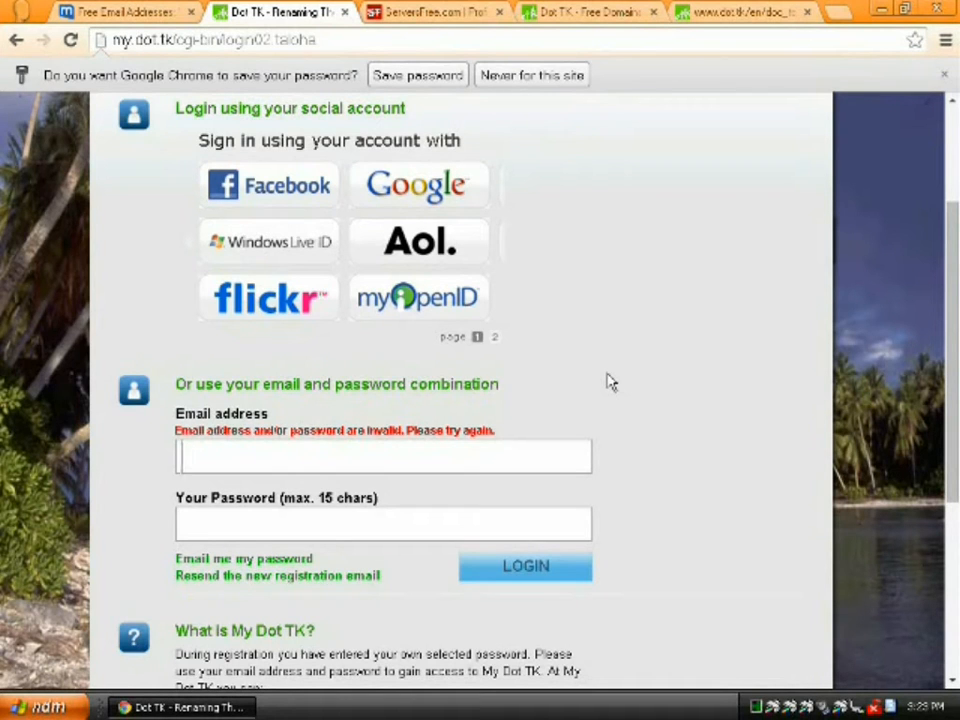
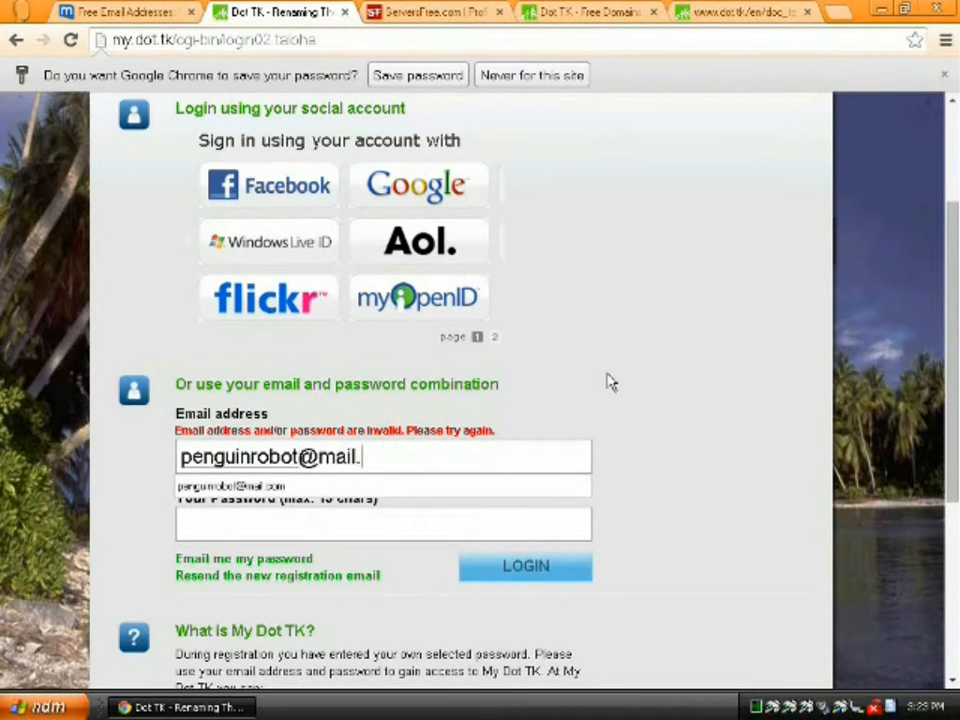
- Log in to My Dot TK with the account's e-mail address and password
key(Tab)
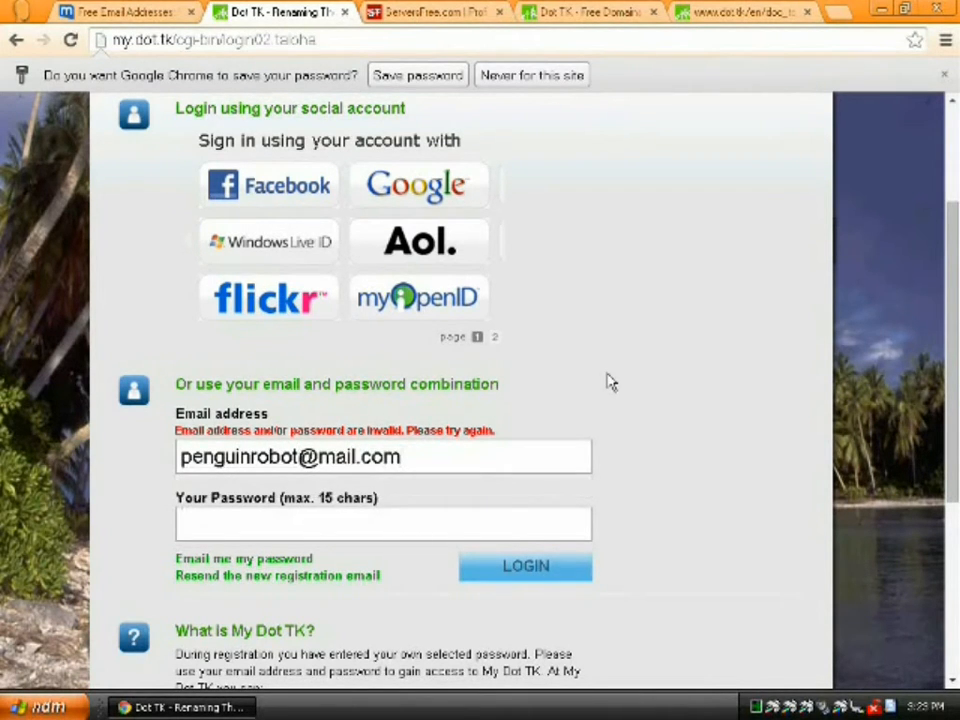
text(•••••••••••••••)
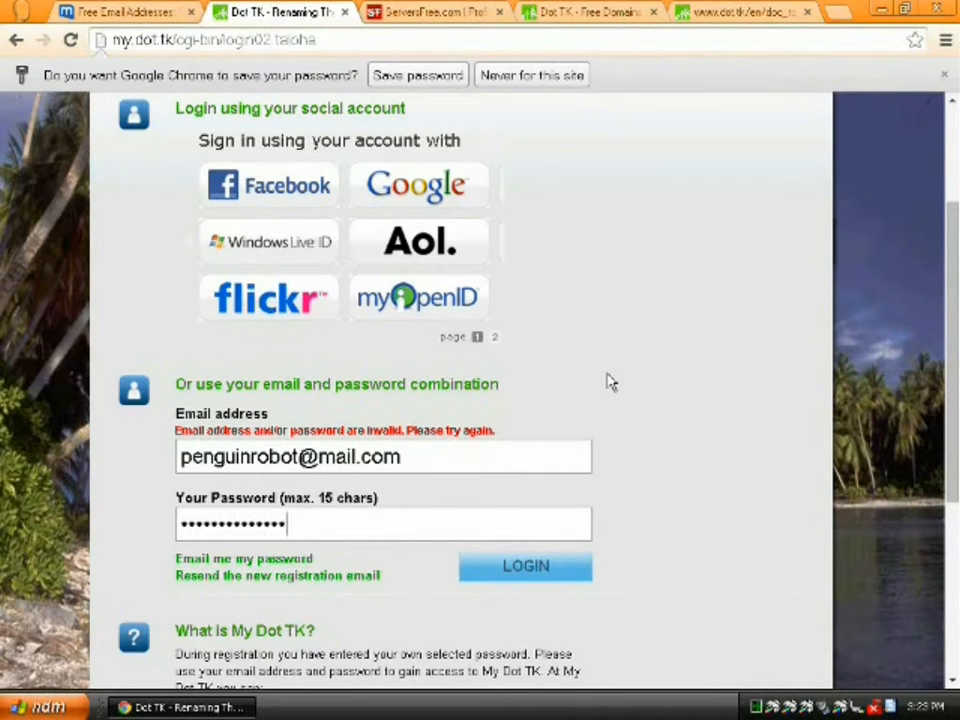
click(526, 566)
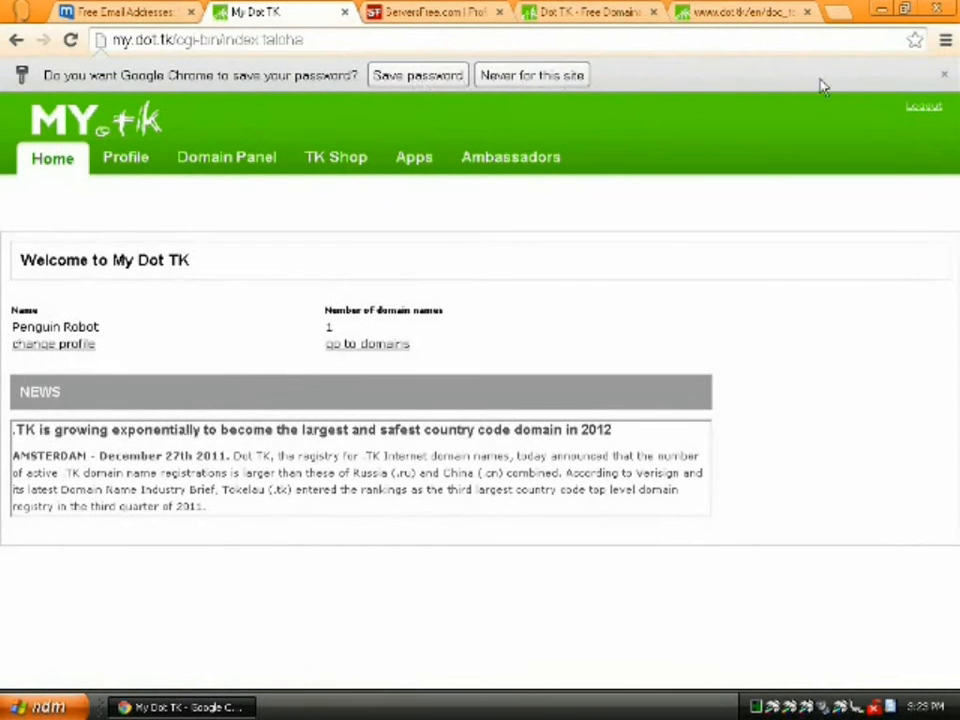
- Save the login password in Chrome and open PENGUINROBOT.TK's settings from the Domain Panel
click(437, 77)
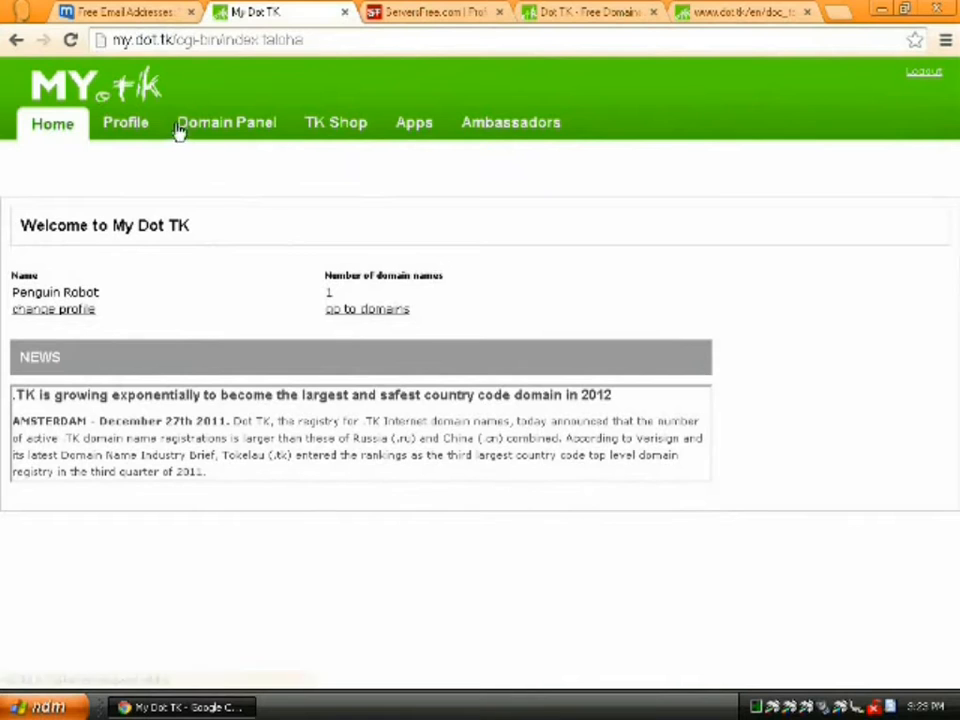
click(234, 128)
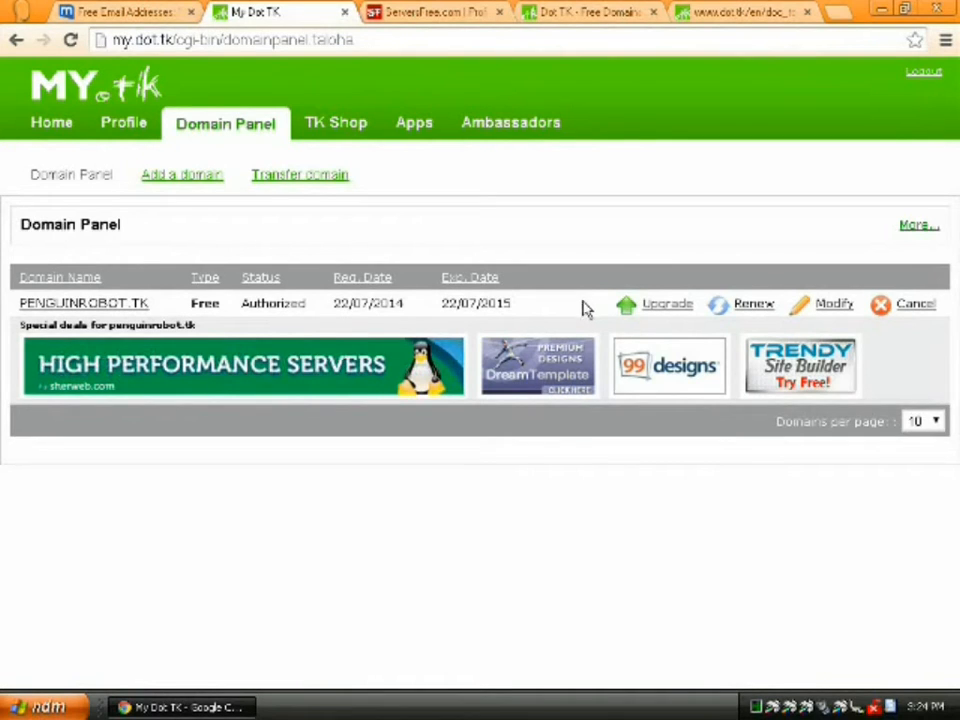
click(830, 304)
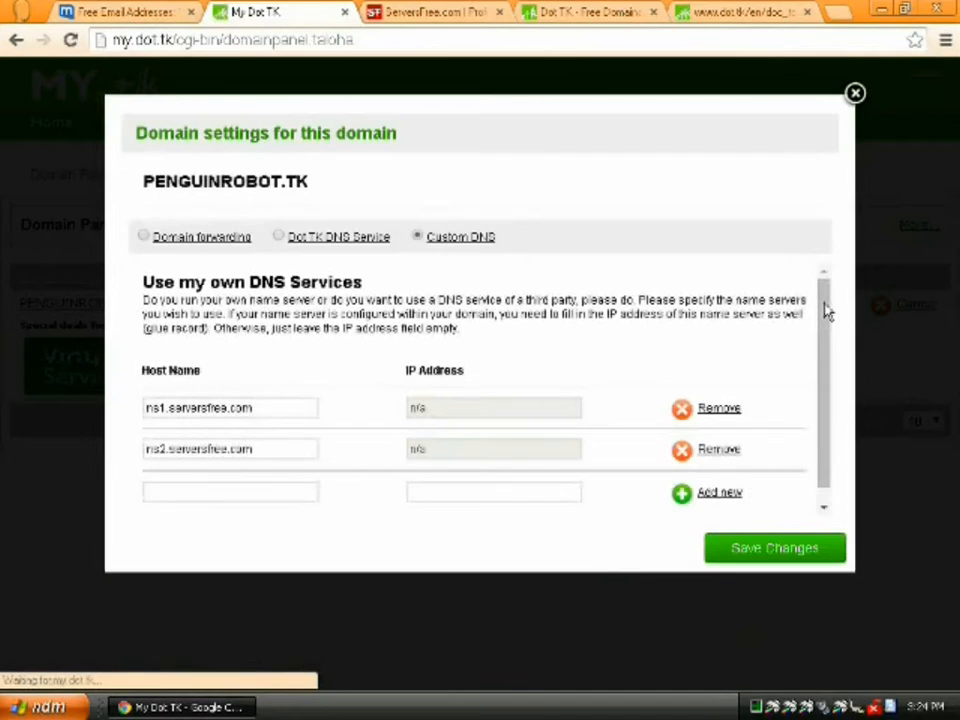
- Add ns3.serversfree.com and ns4.serversfree.com as custom name servers, save, and close the settings
click(212, 488)
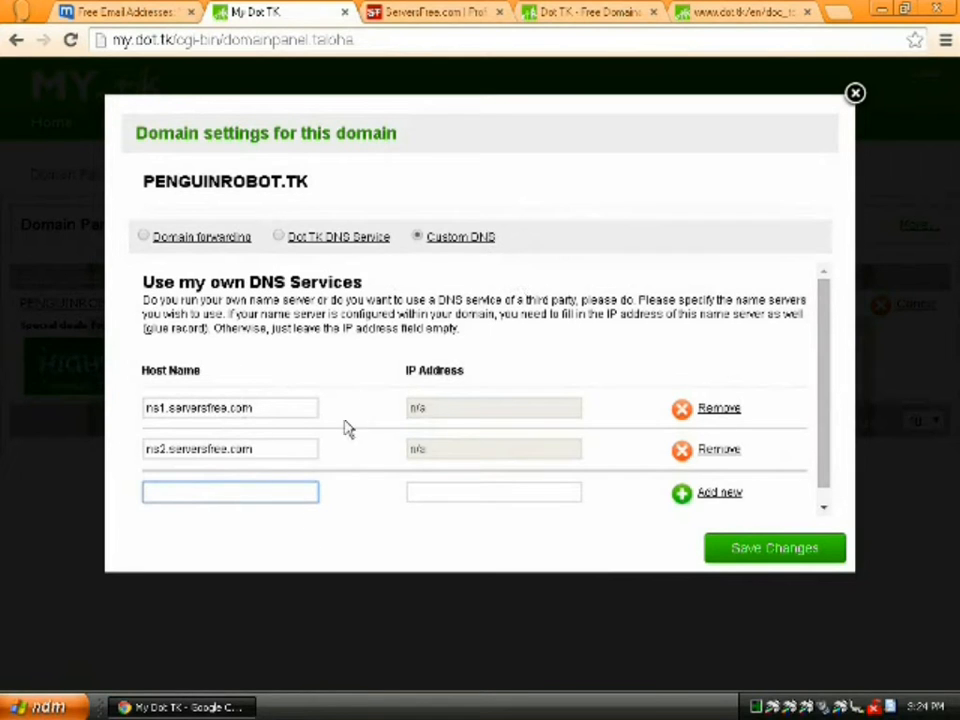
text(3.server)
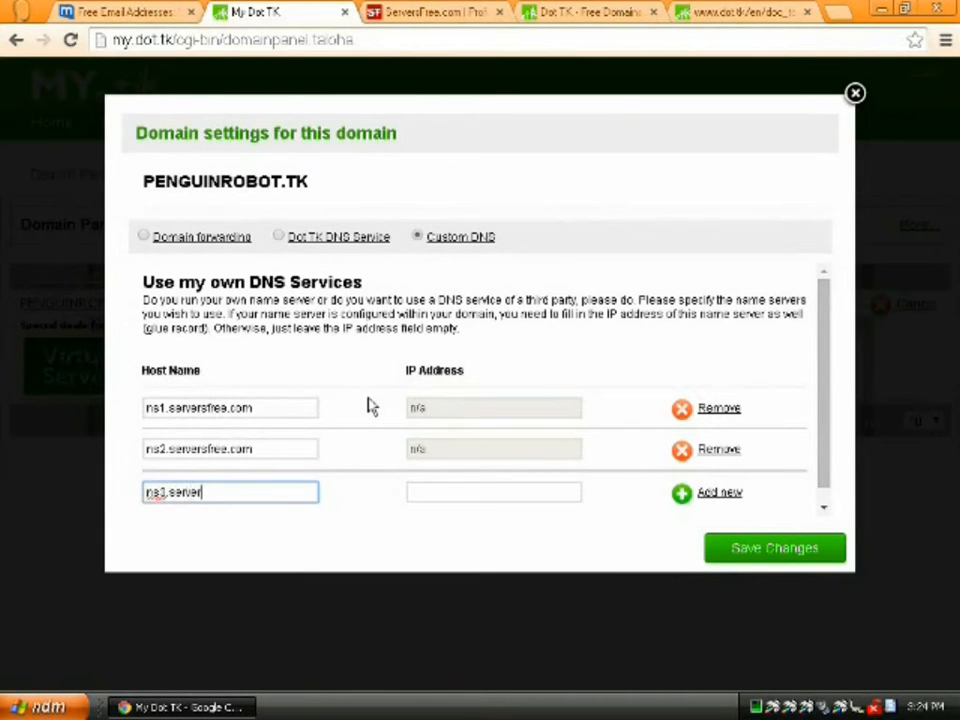
text(sfree.com)
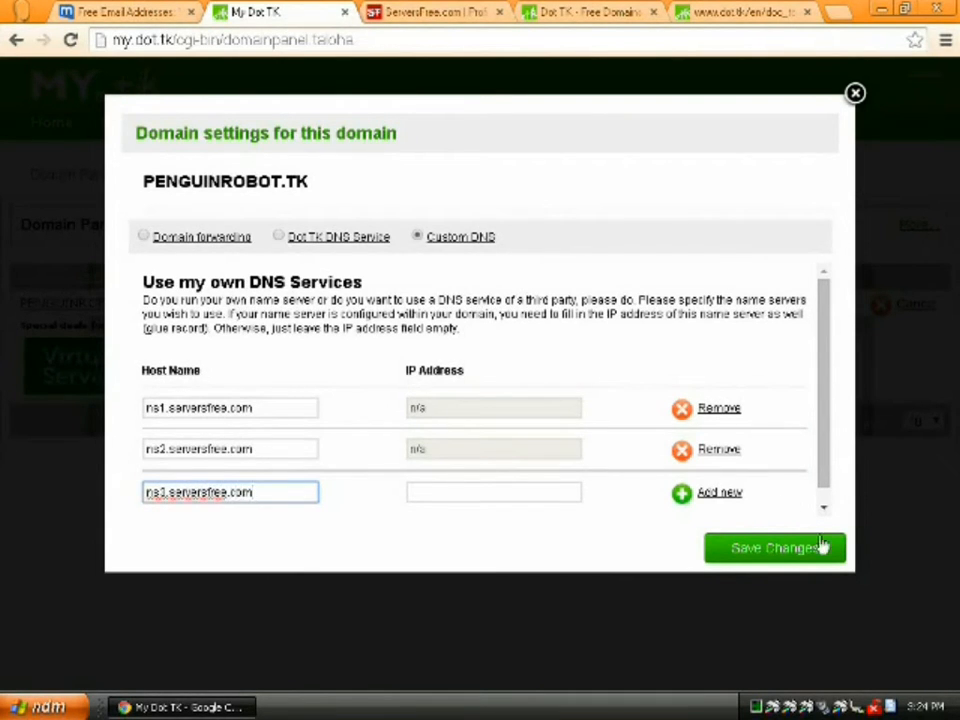
click(708, 494)
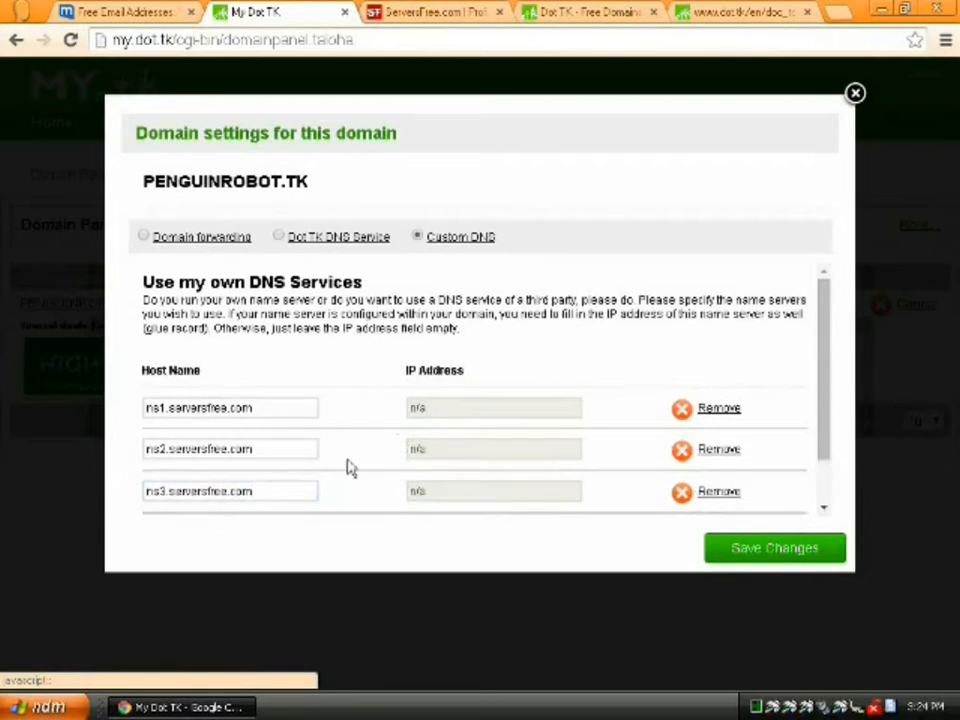
click(223, 476)
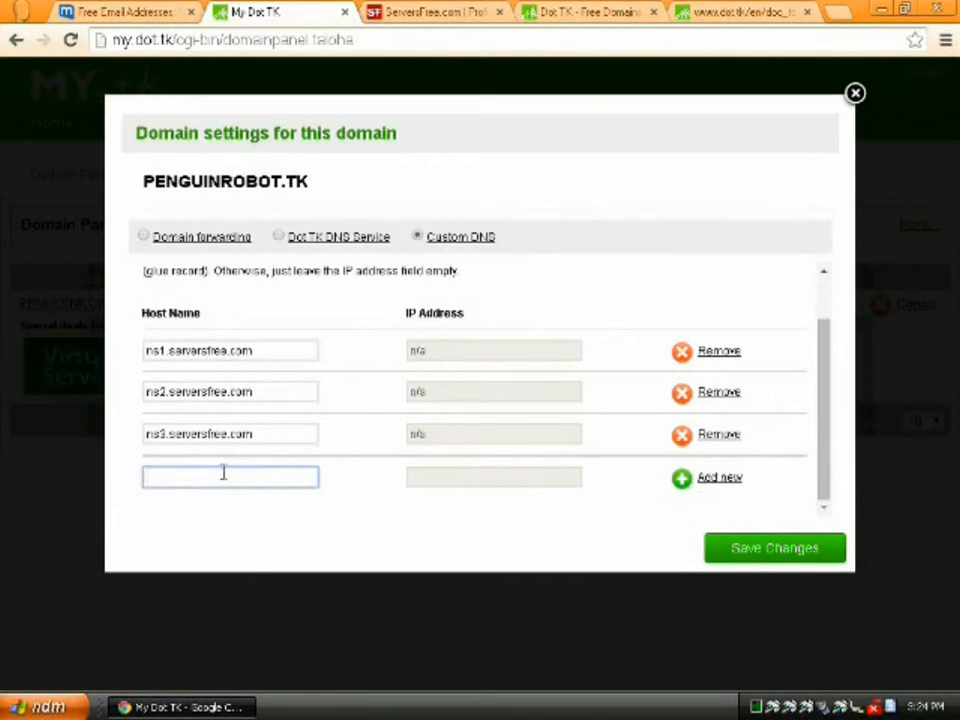
text(ns4.serversfree.com)
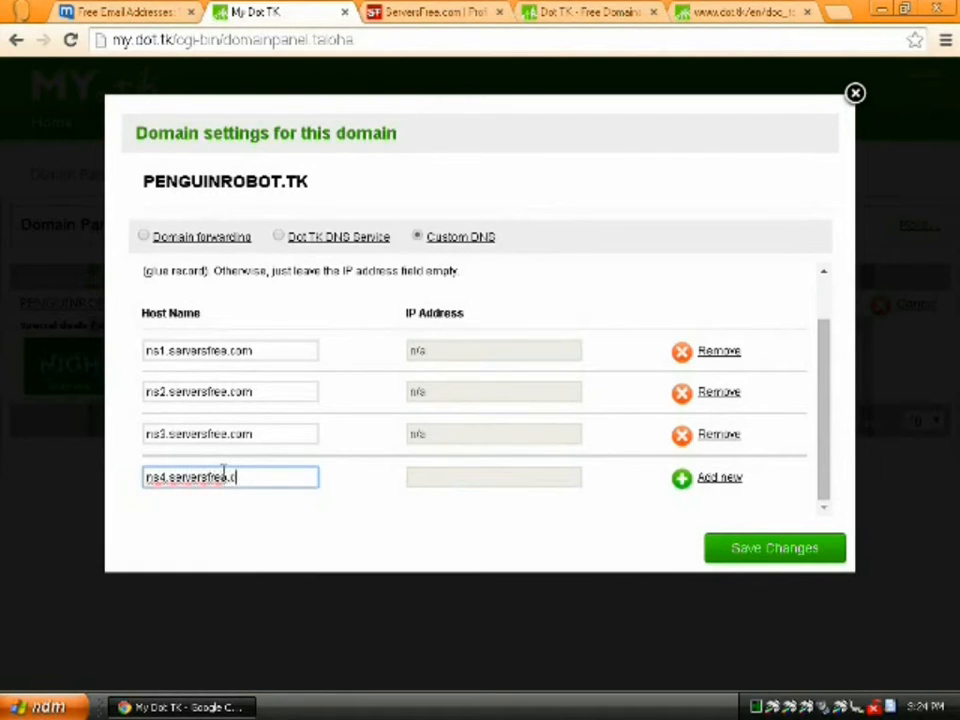
click(701, 478)
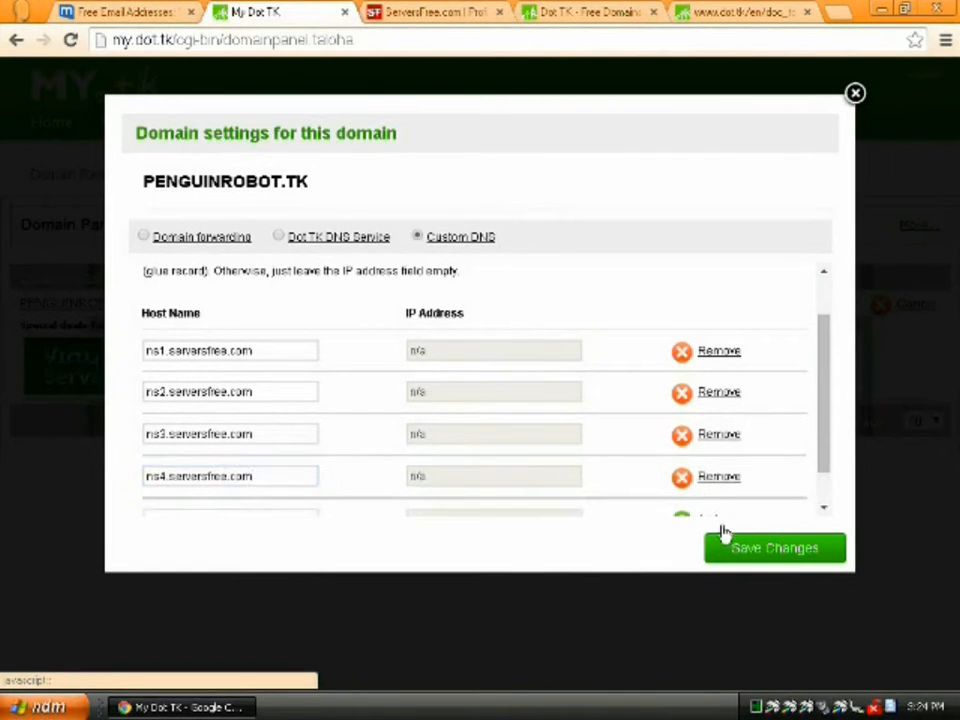
click(735, 549)
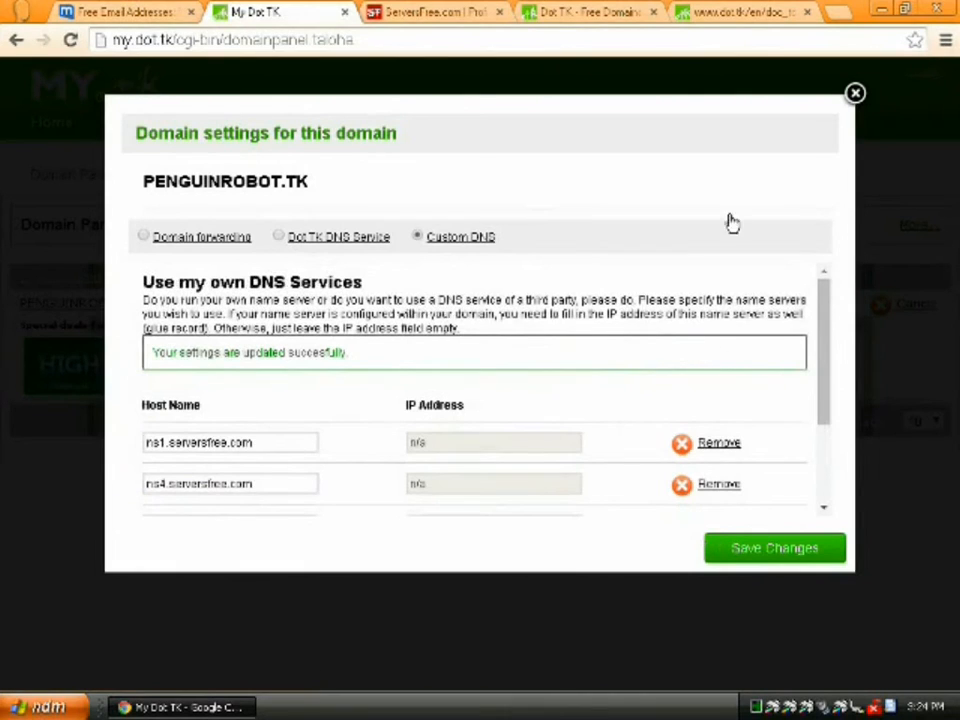
click(854, 95)
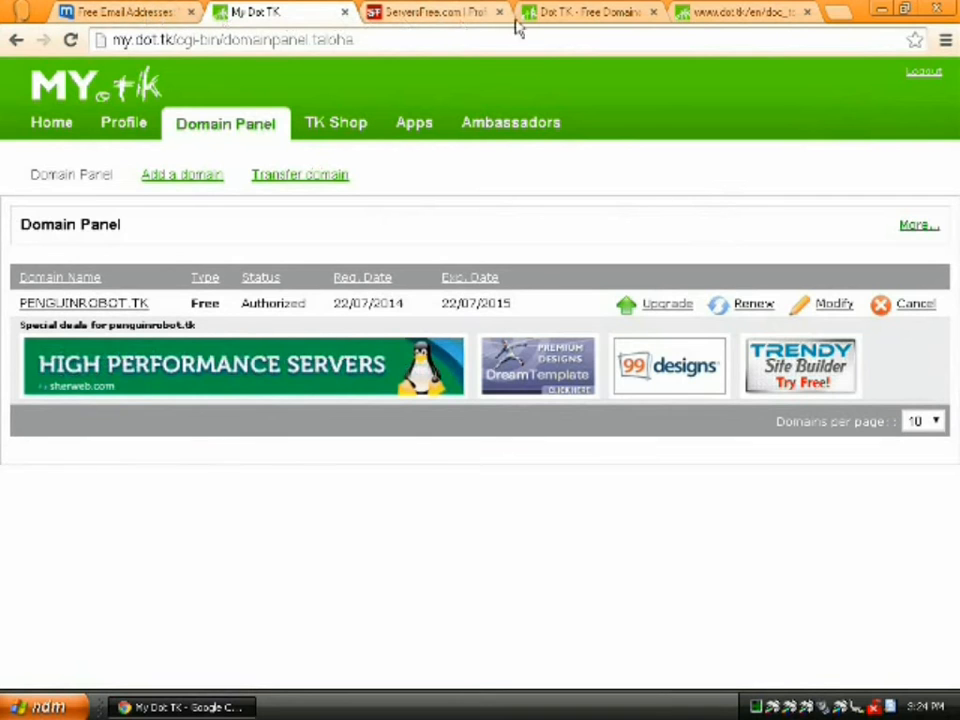
- Load penguinrobot.tk in the tab showing the Dot TK terms PDF
click(716, 14)
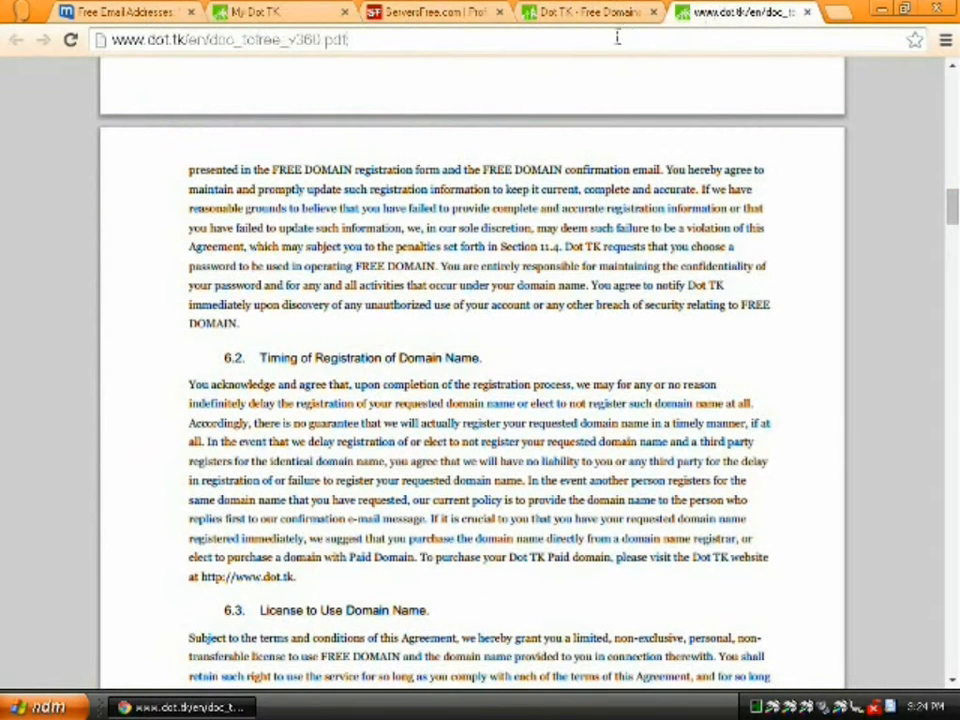
click(615, 40)
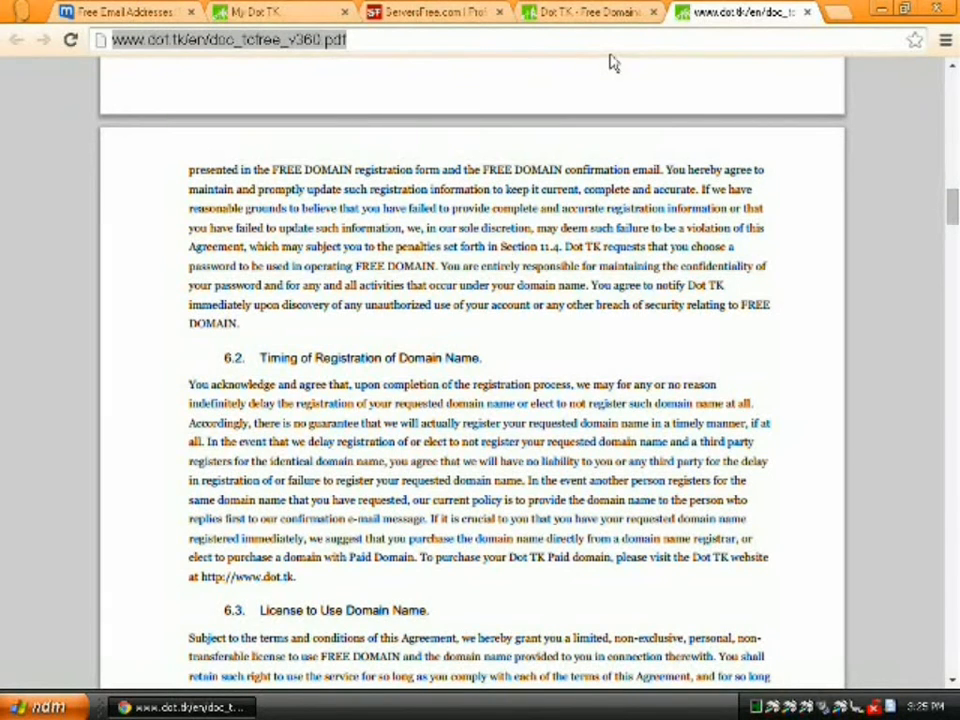
text(penguinro)
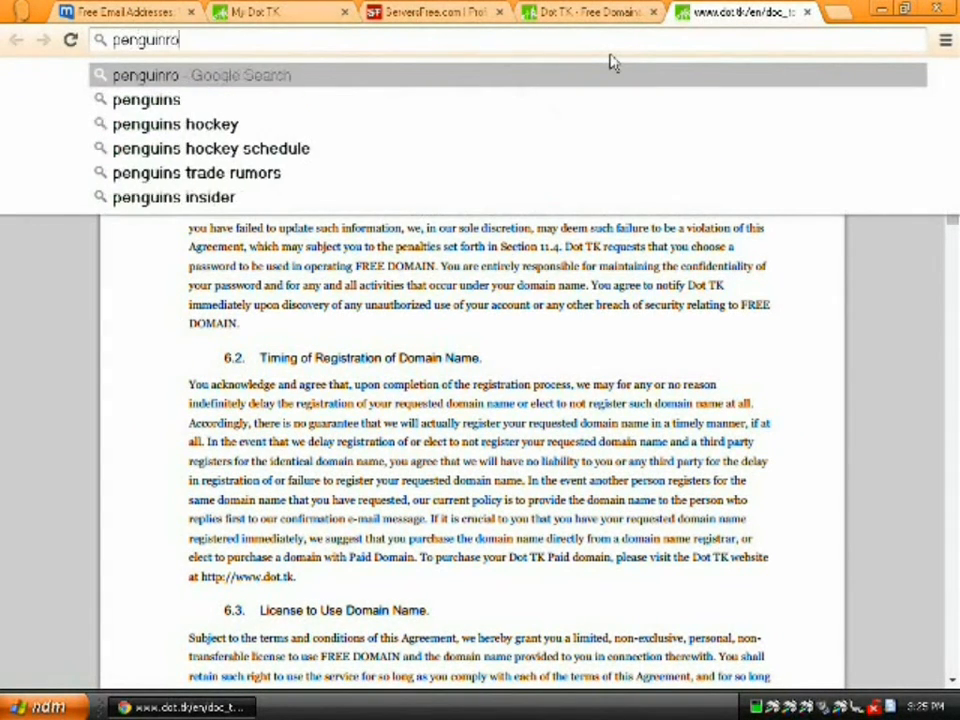
text(bot.tk)
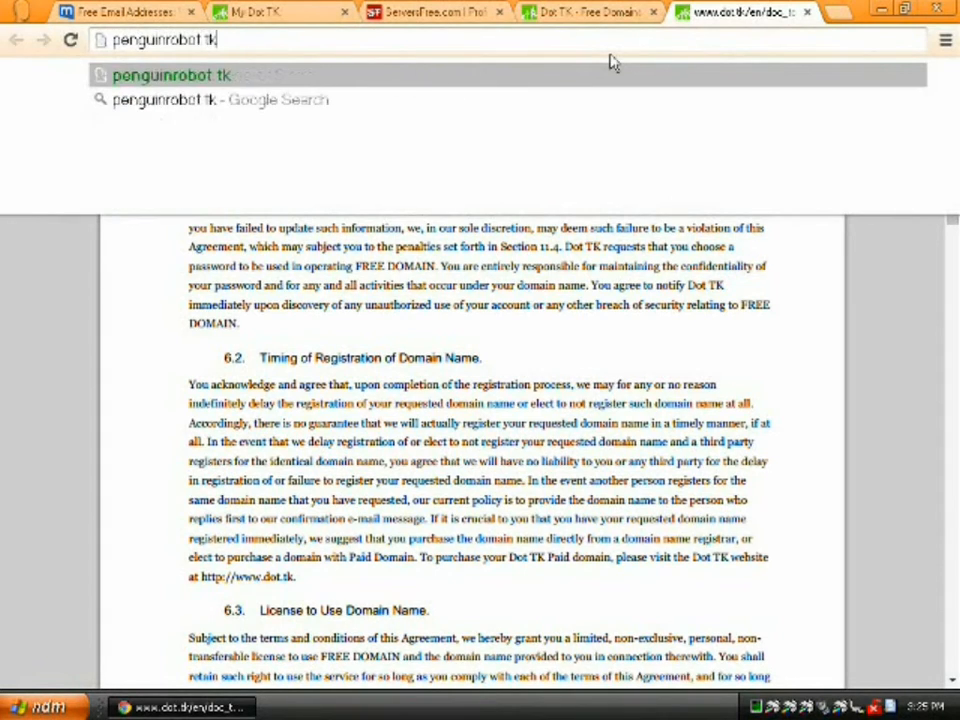
key(Return)
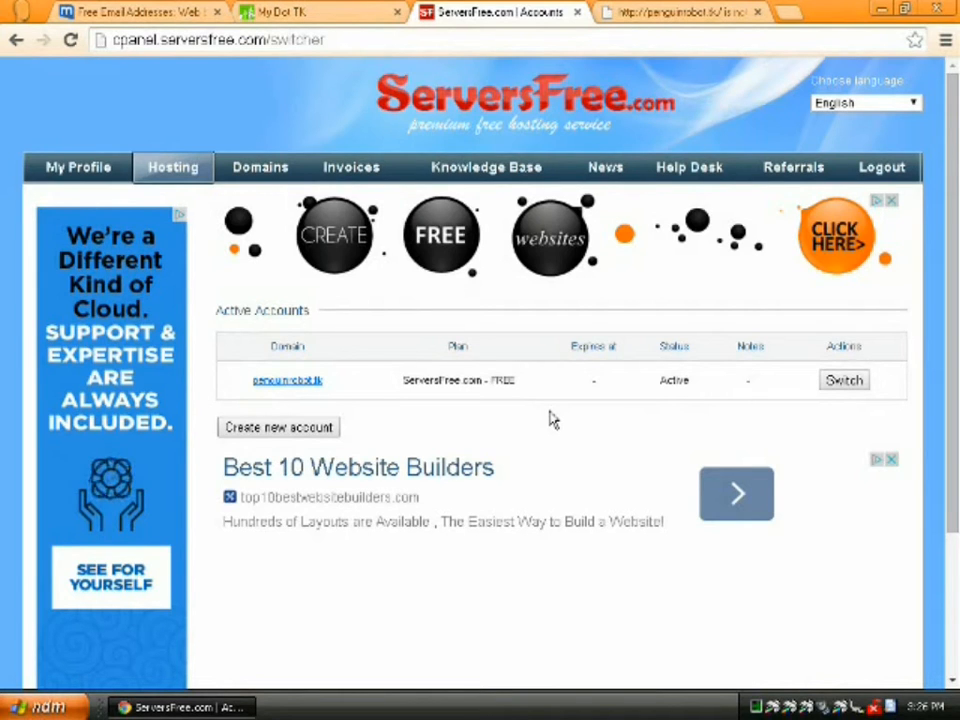
- Switch to the penguinrobot.tk control panel, recheck the site with a reload, and return to the dashboard
click(837, 388)
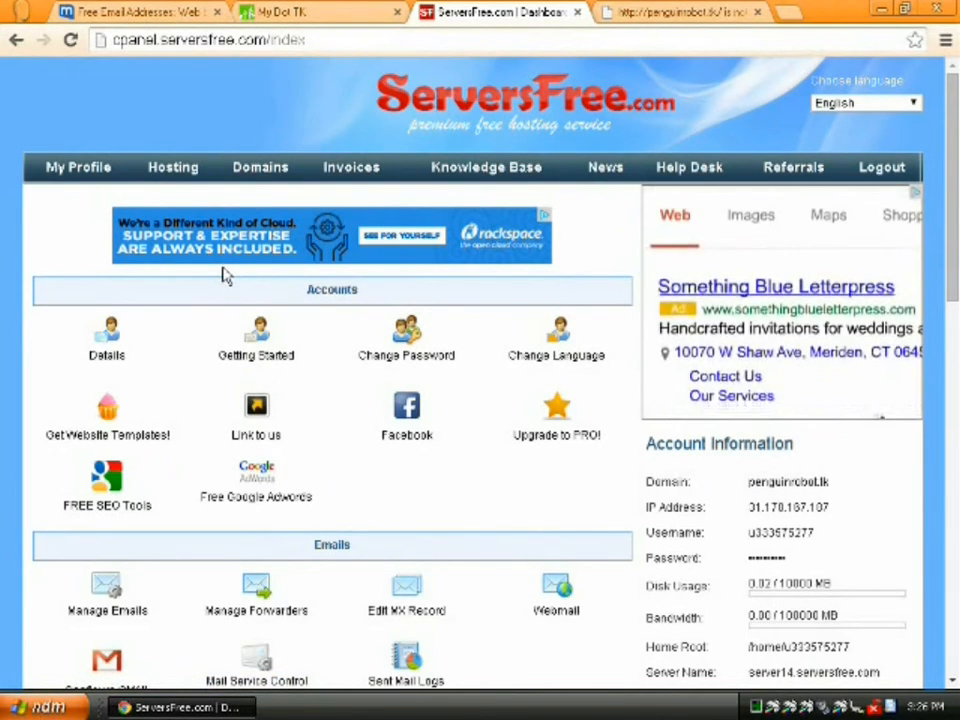
click(630, 12)
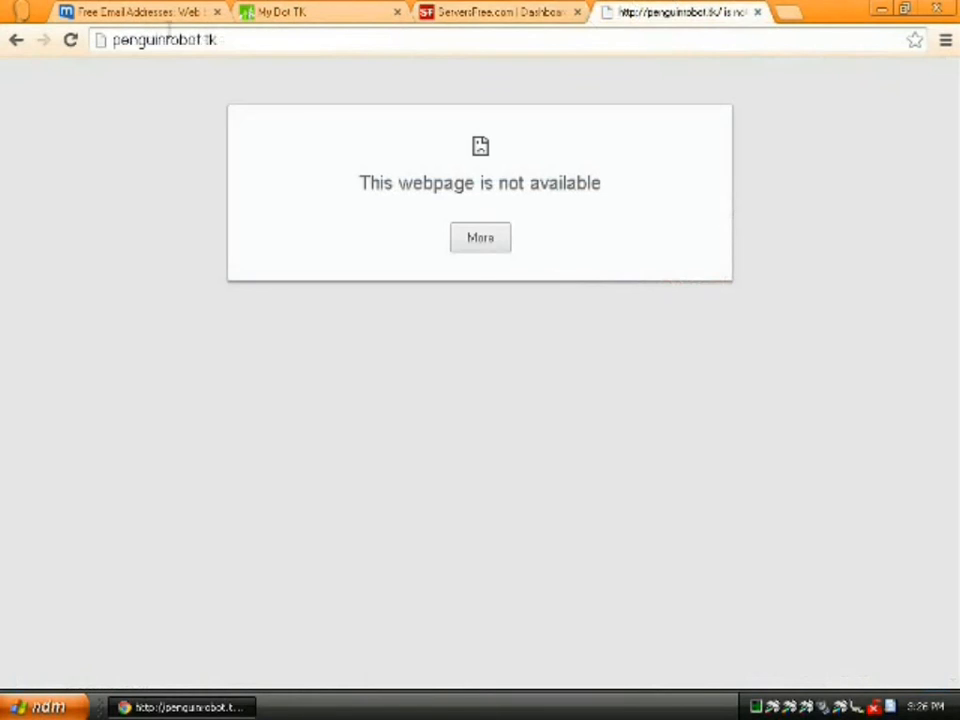
click(70, 40)
click(496, 16)
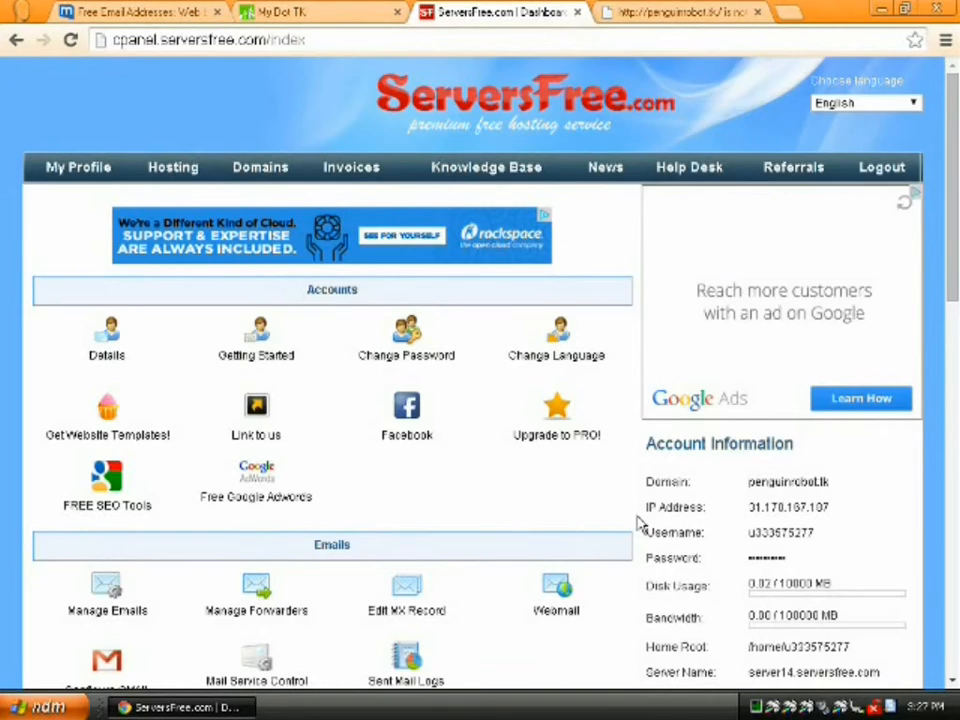
scroll(640, 522, down, 2)
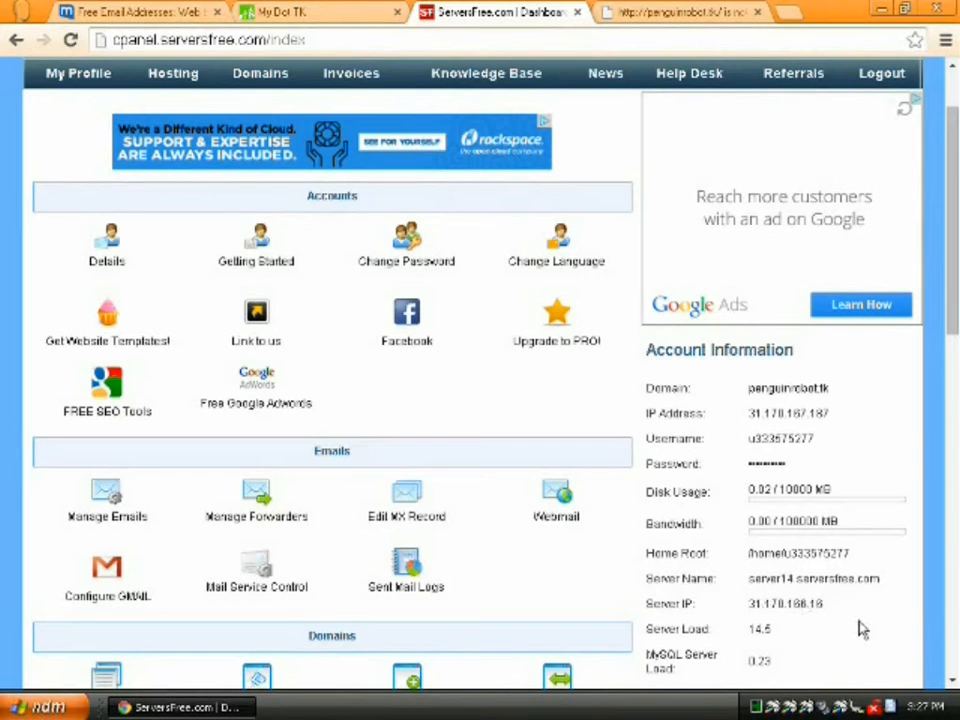
scroll(863, 628, down, 1)
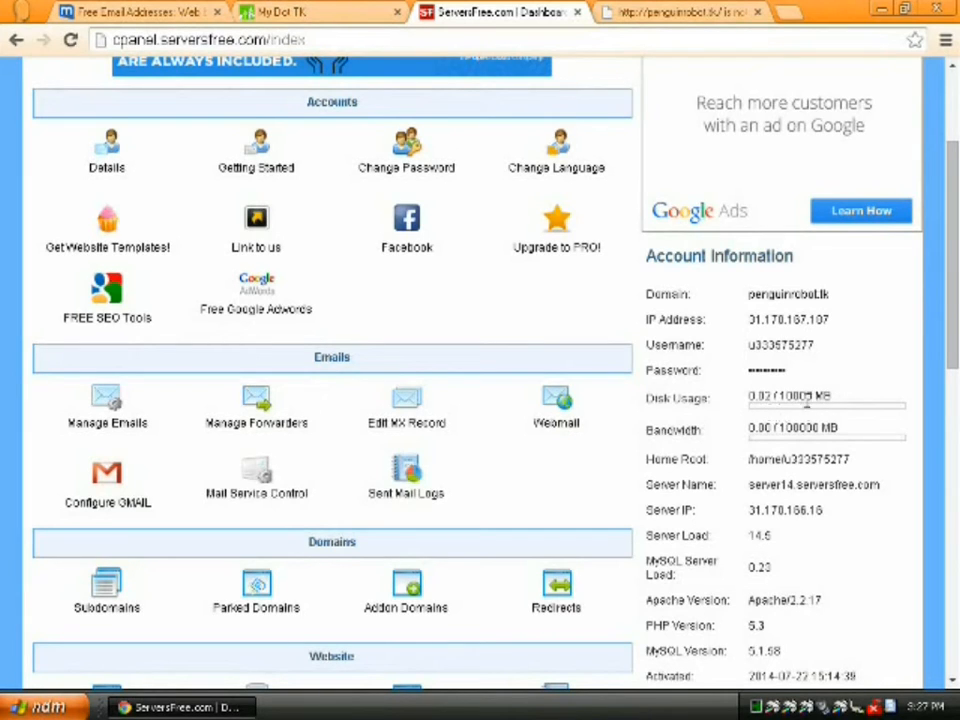
drag(778, 396, 808, 397)
click(852, 420)
scroll(922, 485, down, 2)
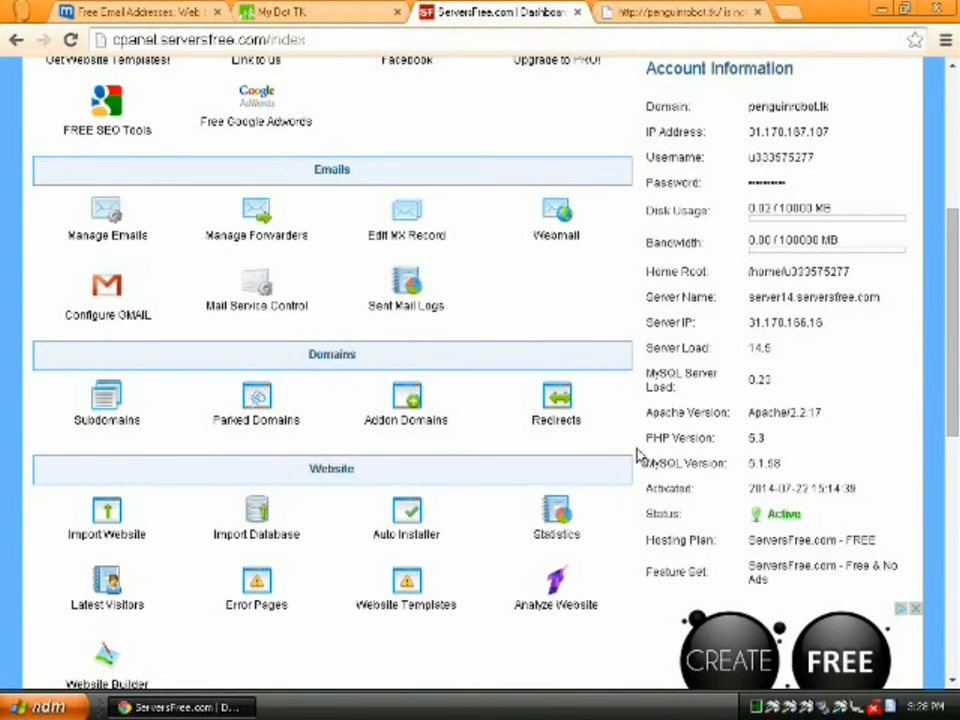
scroll(638, 455, down, 1)
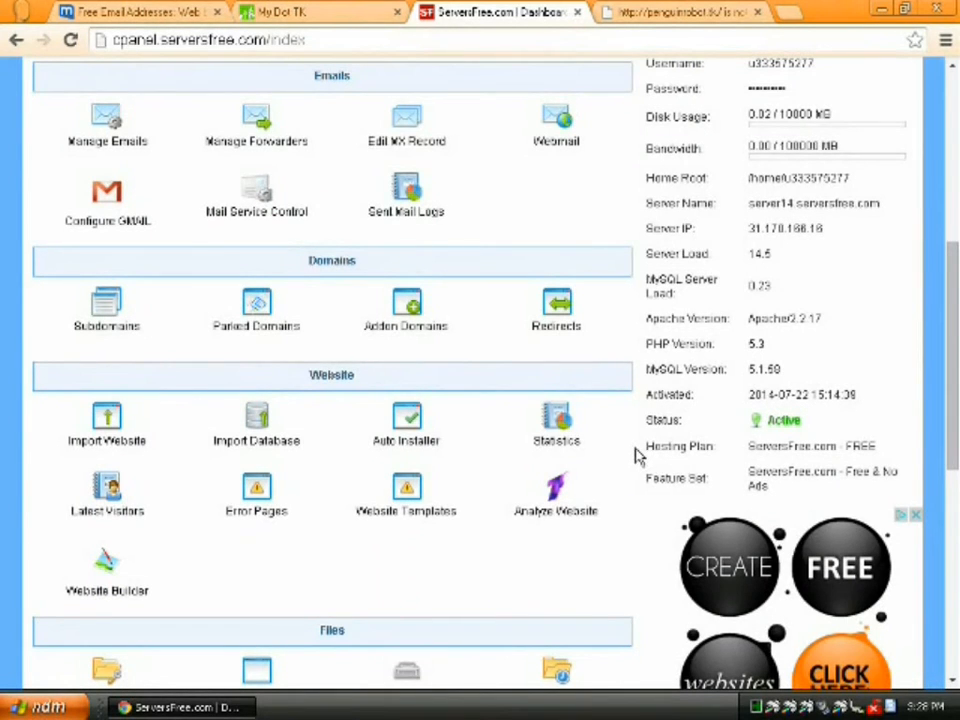
scroll(636, 455, down, 5)
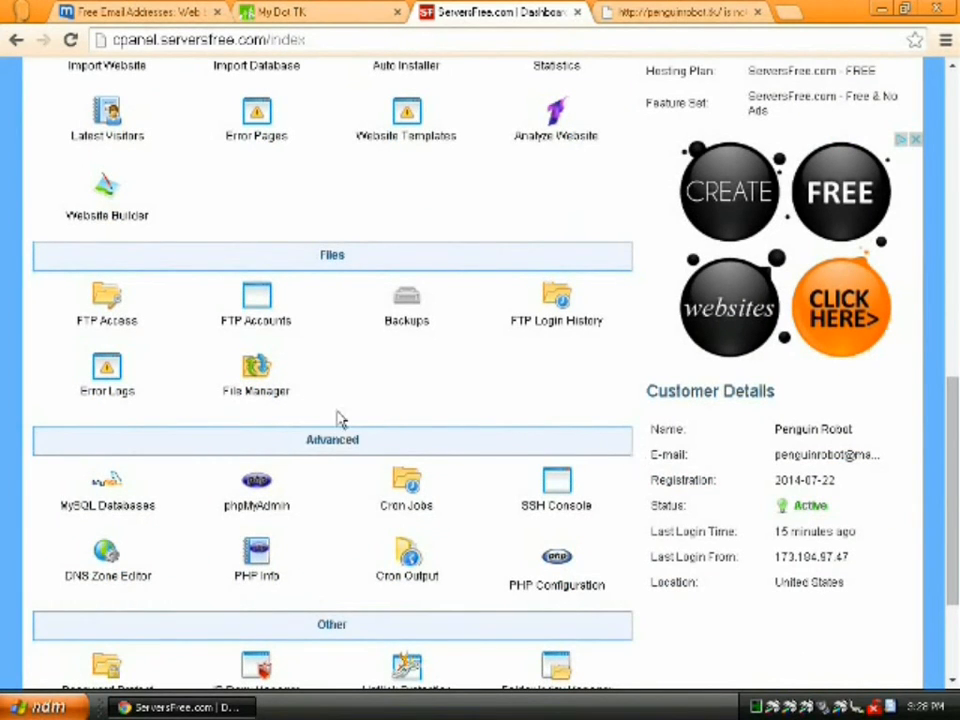
- Install and open the English File Manager, then go to the penguinrobot.tk tab
click(253, 386)
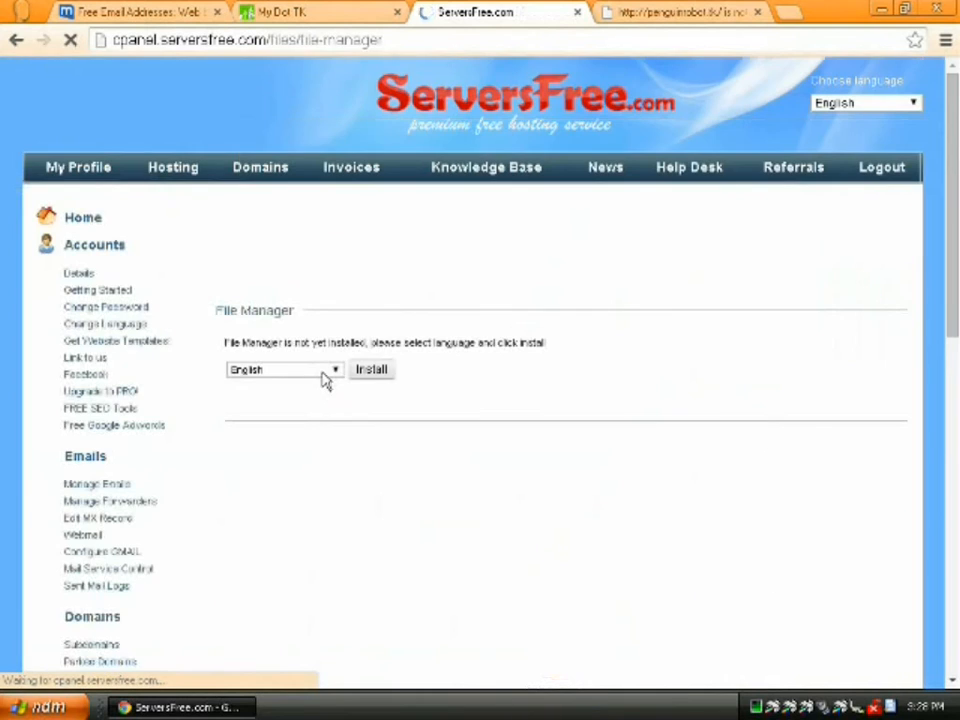
click(368, 370)
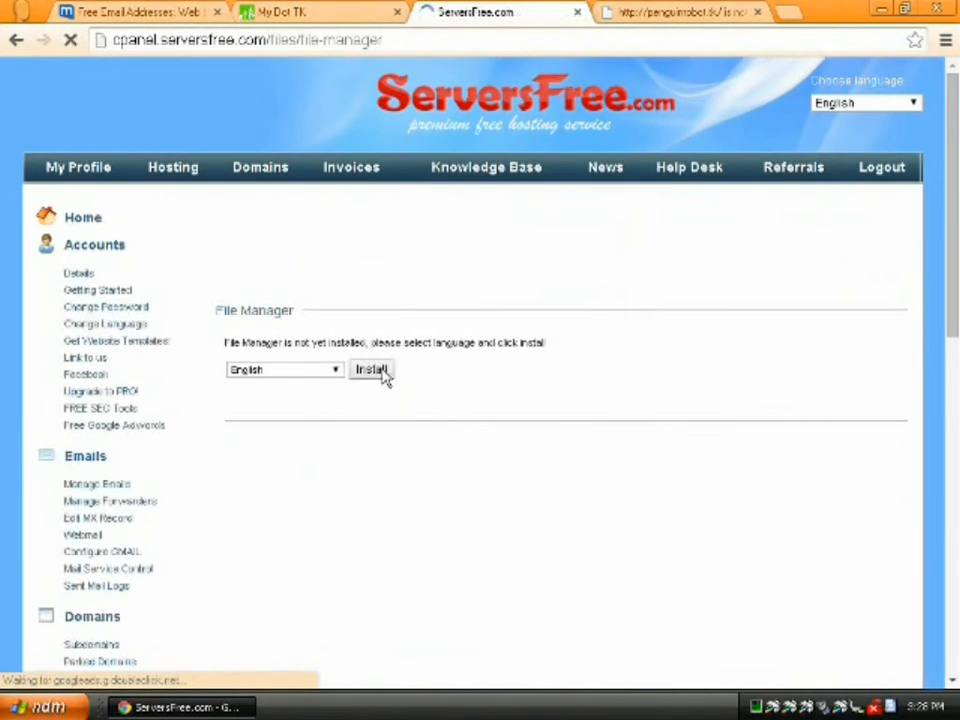
click(910, 654)
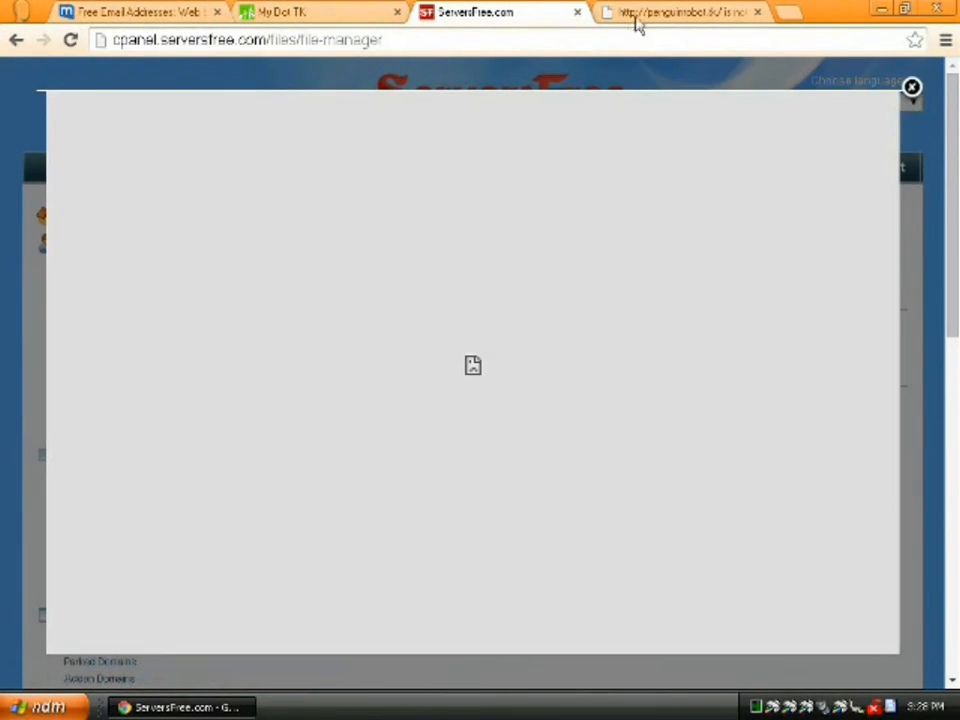
click(637, 20)
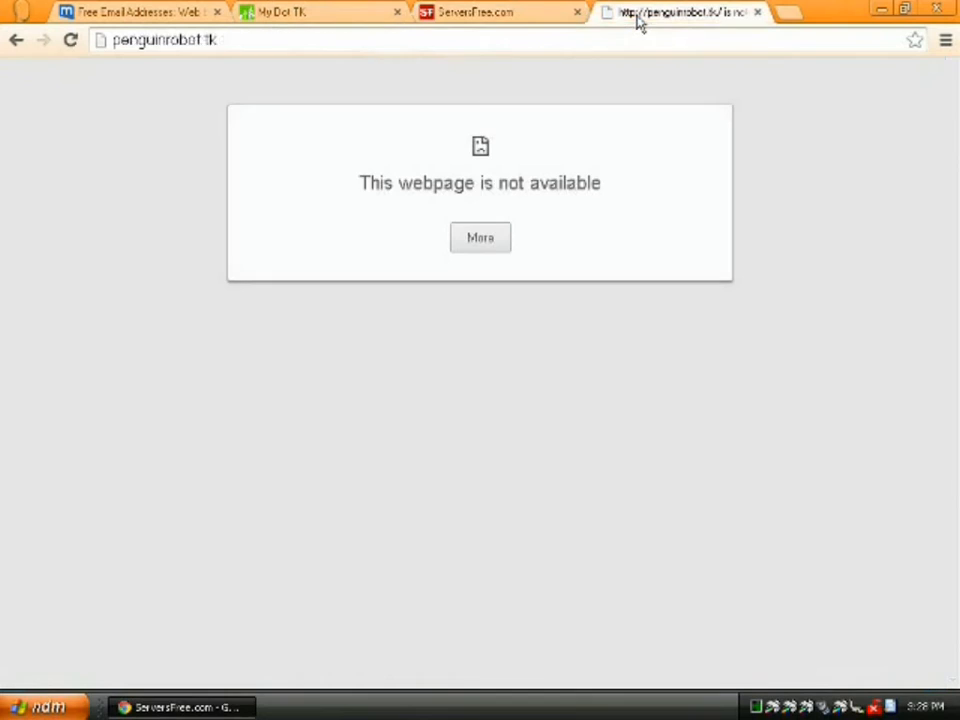
- Reload penguinrobot.tk, then go back to the ServersFree File Manager page
click(70, 41)
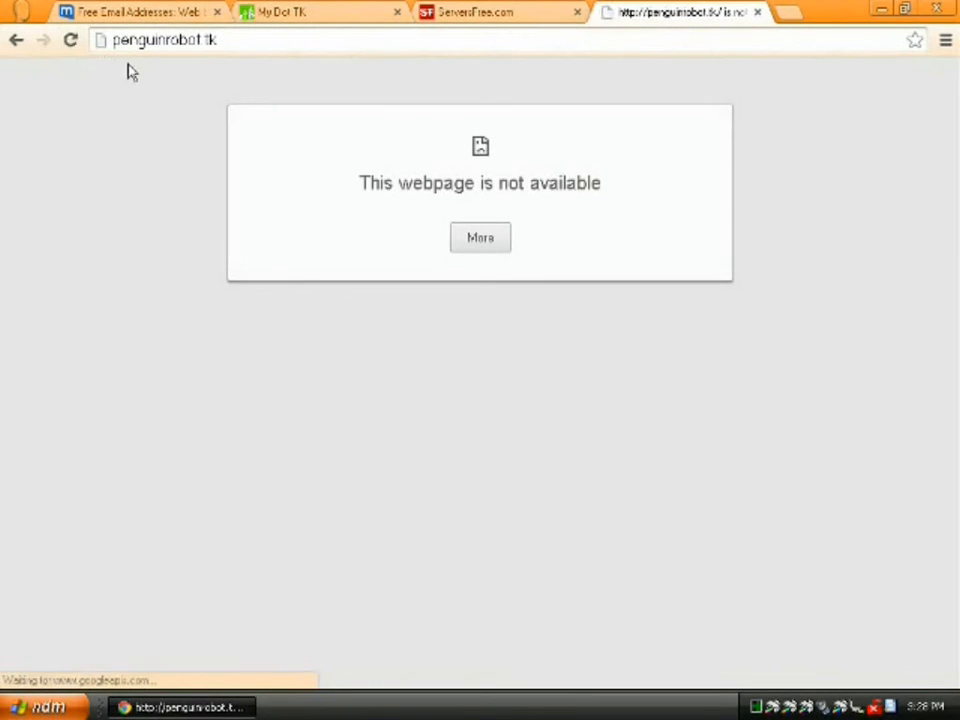
click(474, 13)
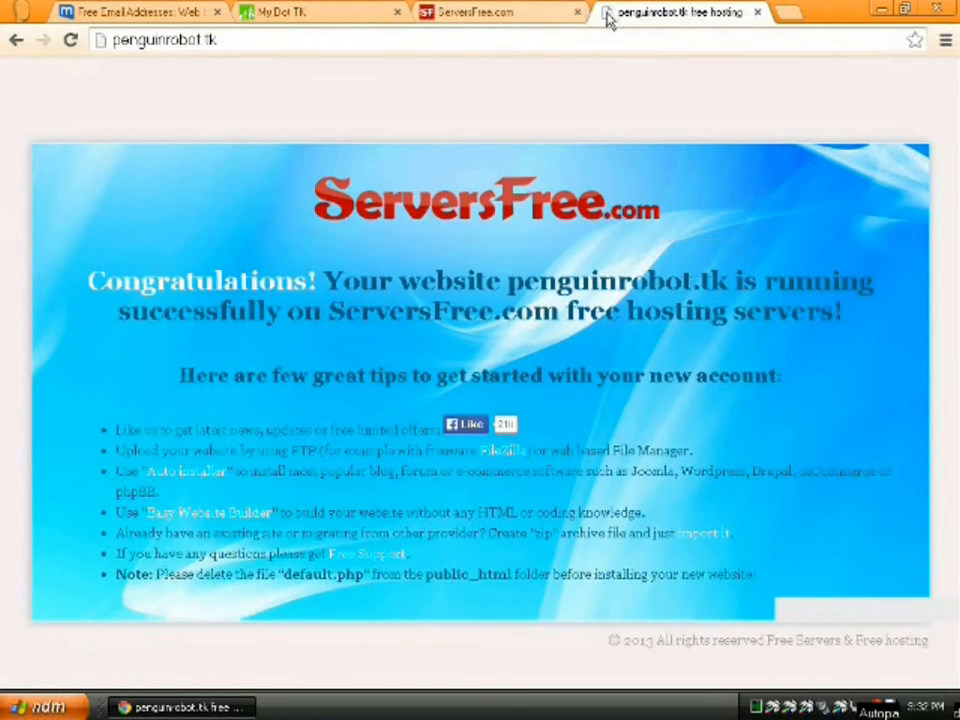
click(473, 14)
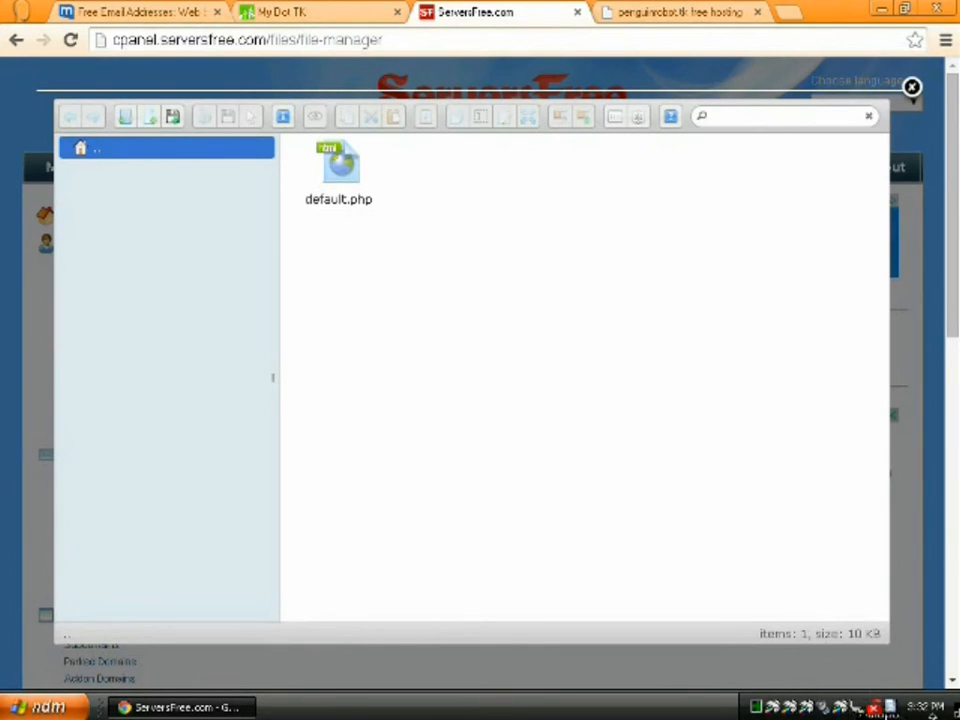
- View default.php's code in the editor, then close it without saving
click(347, 178)
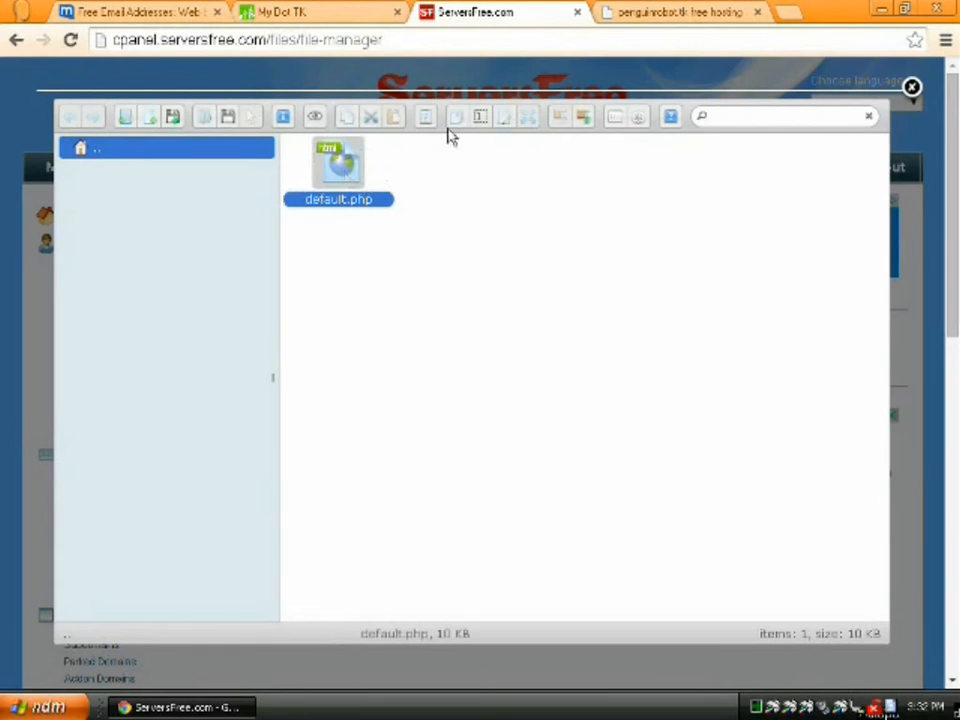
click(507, 119)
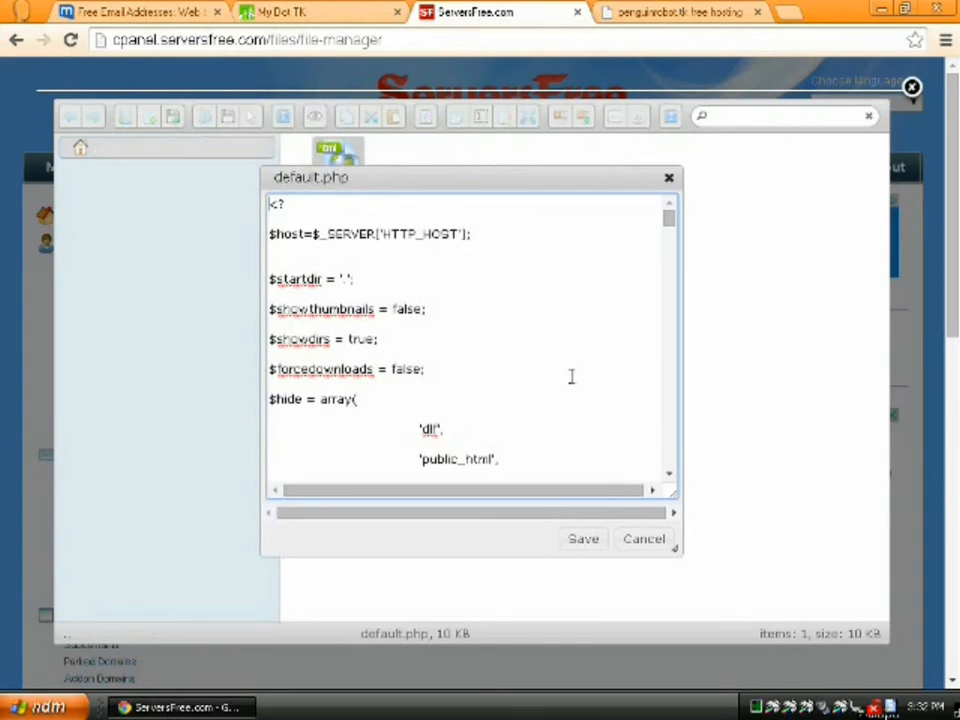
scroll(568, 376, down, 10)
scroll(567, 374, down, 15)
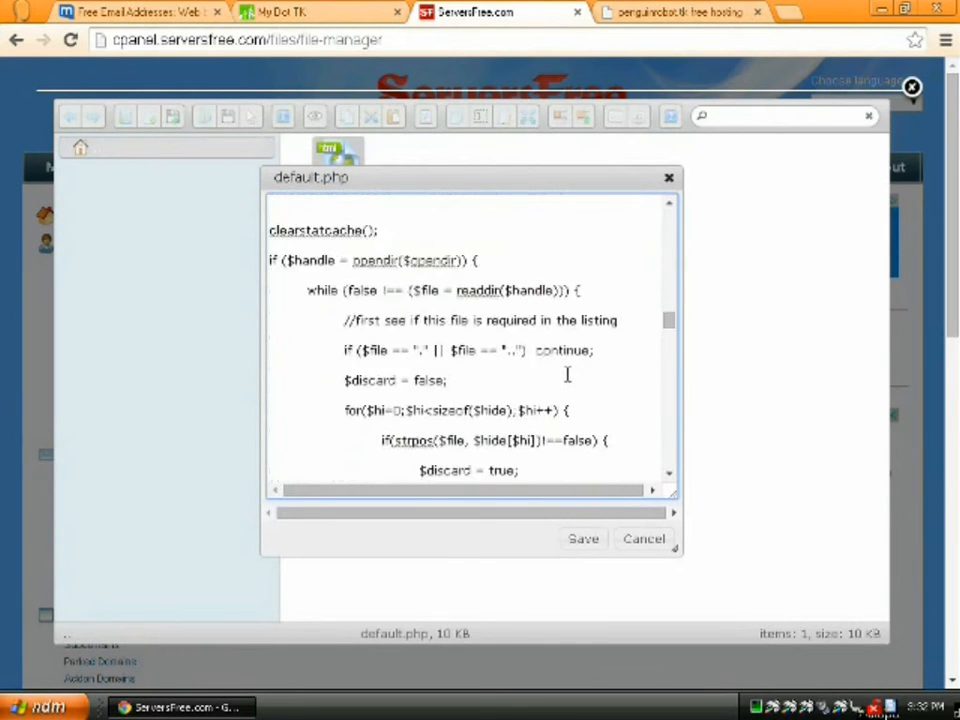
scroll(568, 377, down, 20)
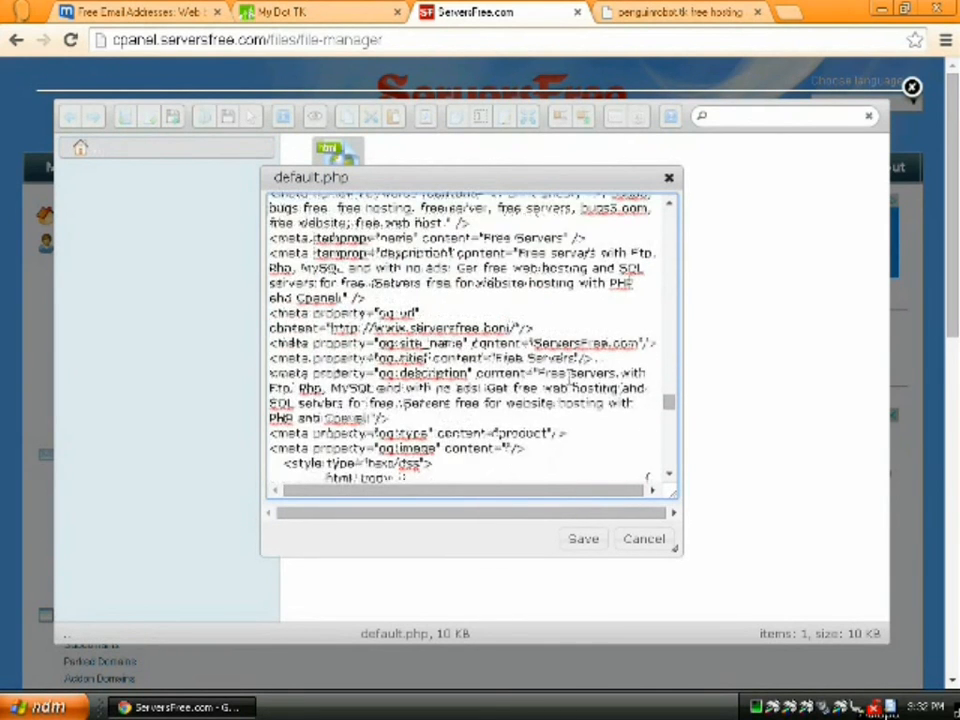
click(669, 178)
- Reselect default.php and check the penguinrobot.tk note saying to delete it
click(597, 228)
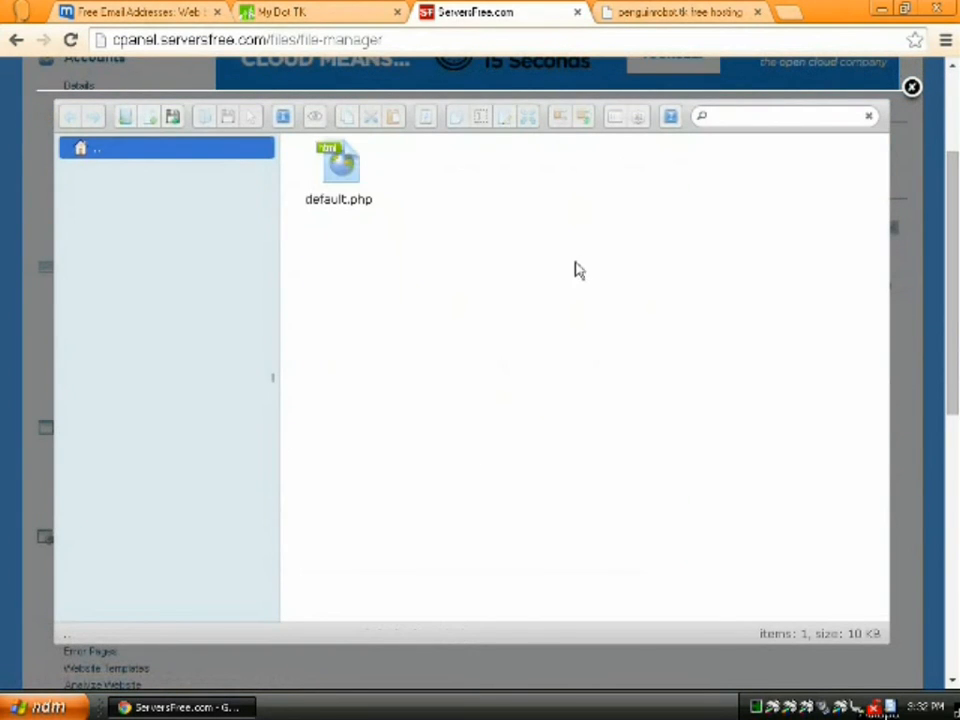
click(338, 176)
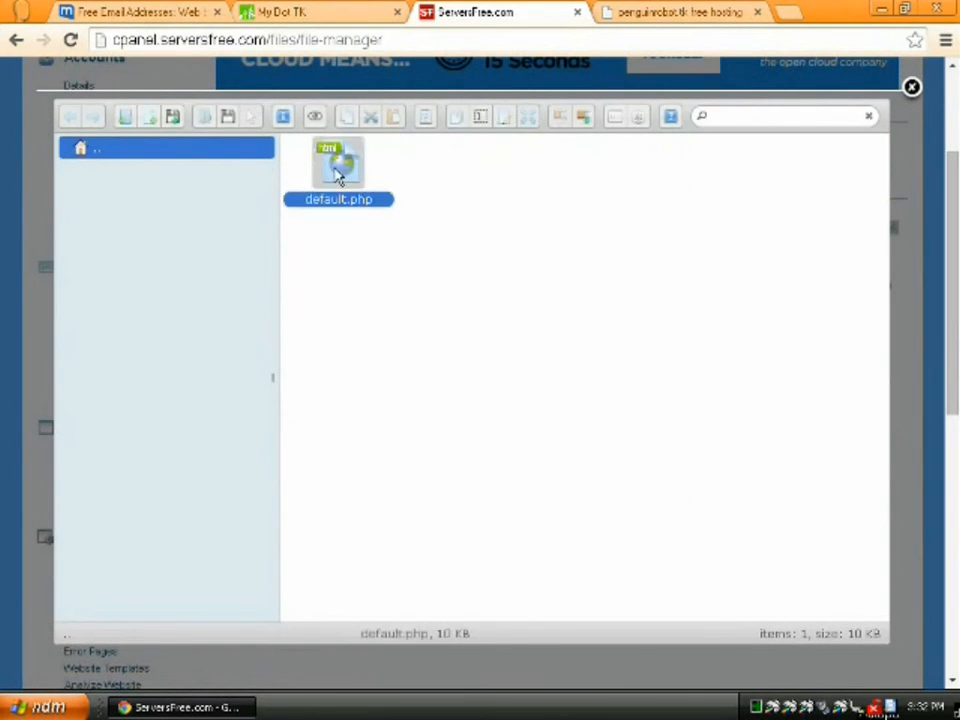
click(639, 13)
drag(200, 575, 302, 587)
click(484, 562)
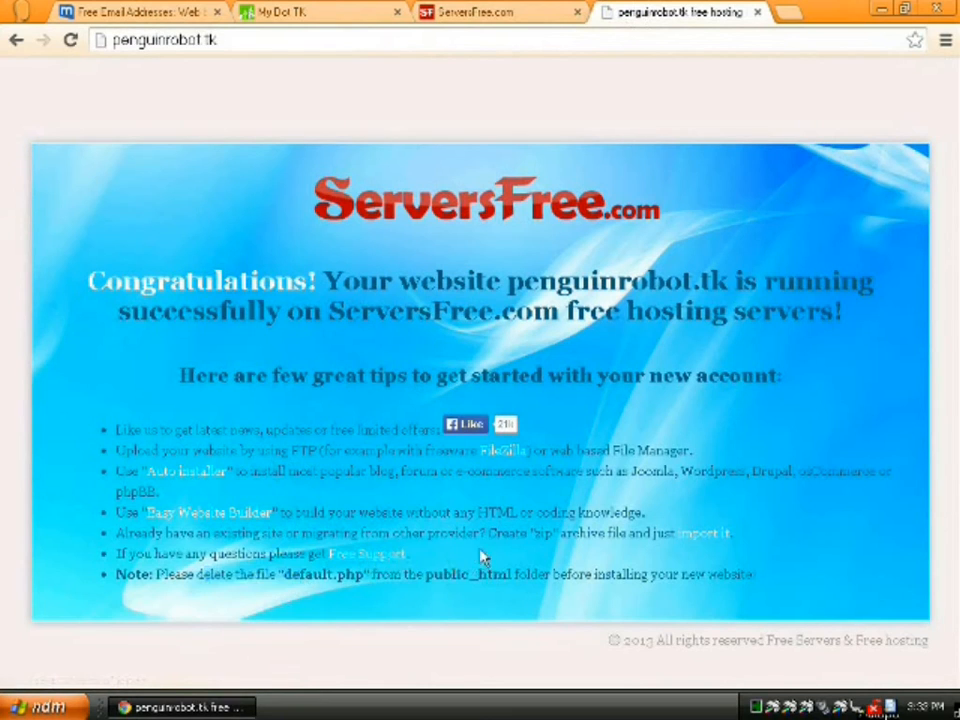
click(505, 13)
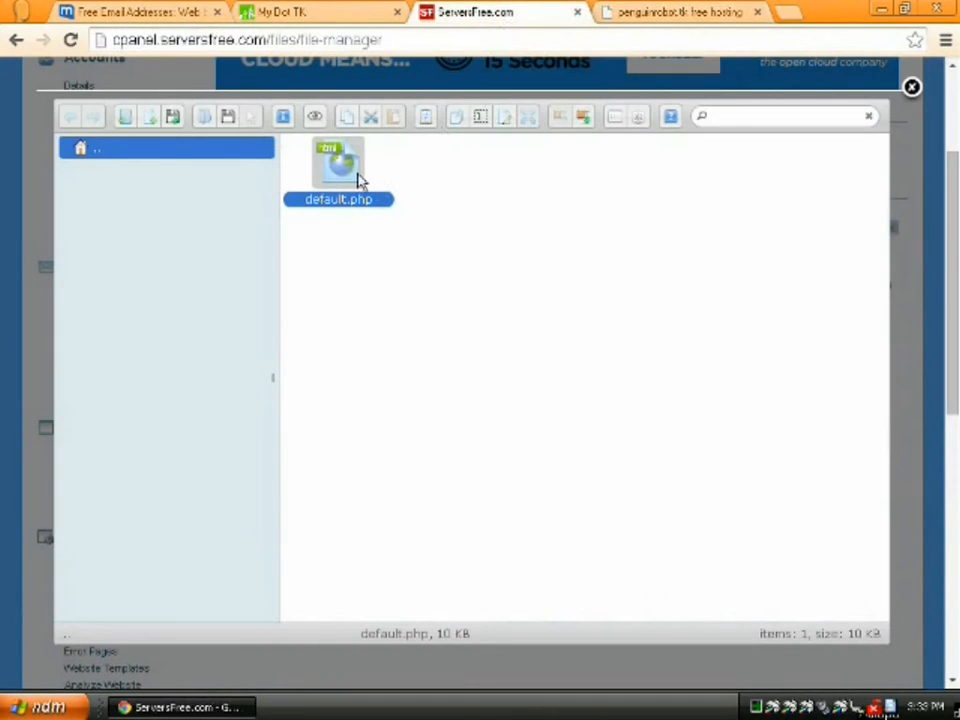
- Delete default.php and create a new file named index.htm
key(Delete)
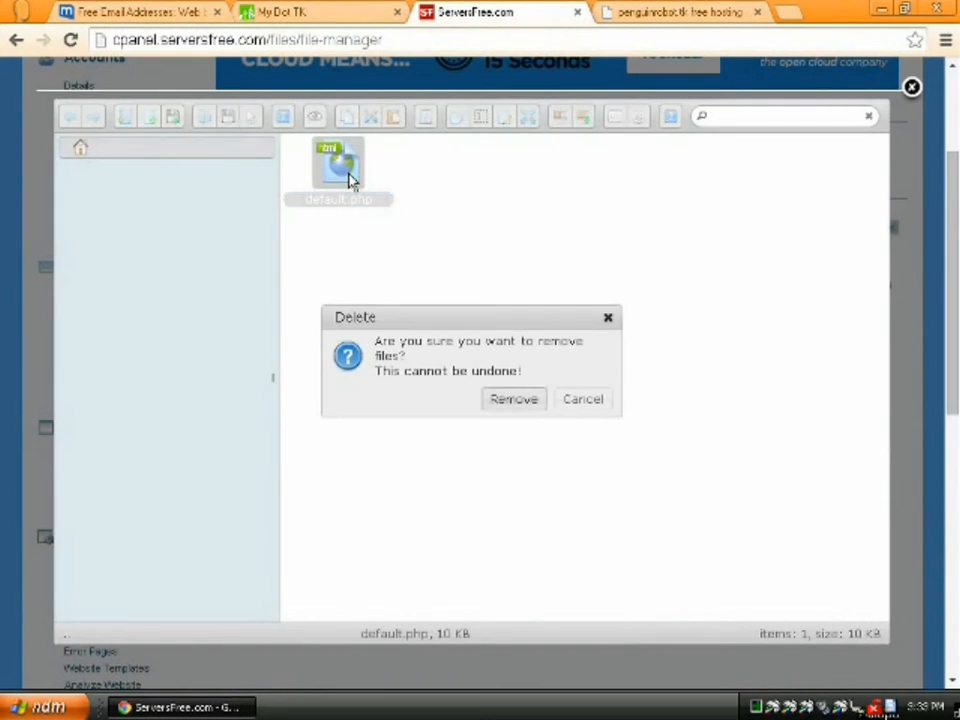
key(Return)
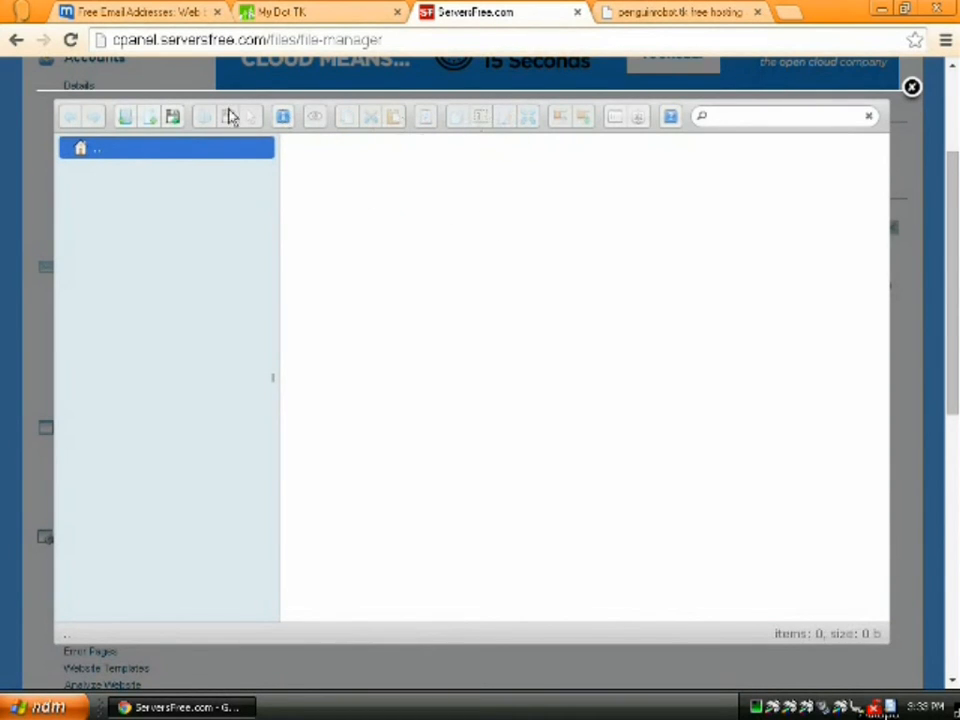
click(150, 118)
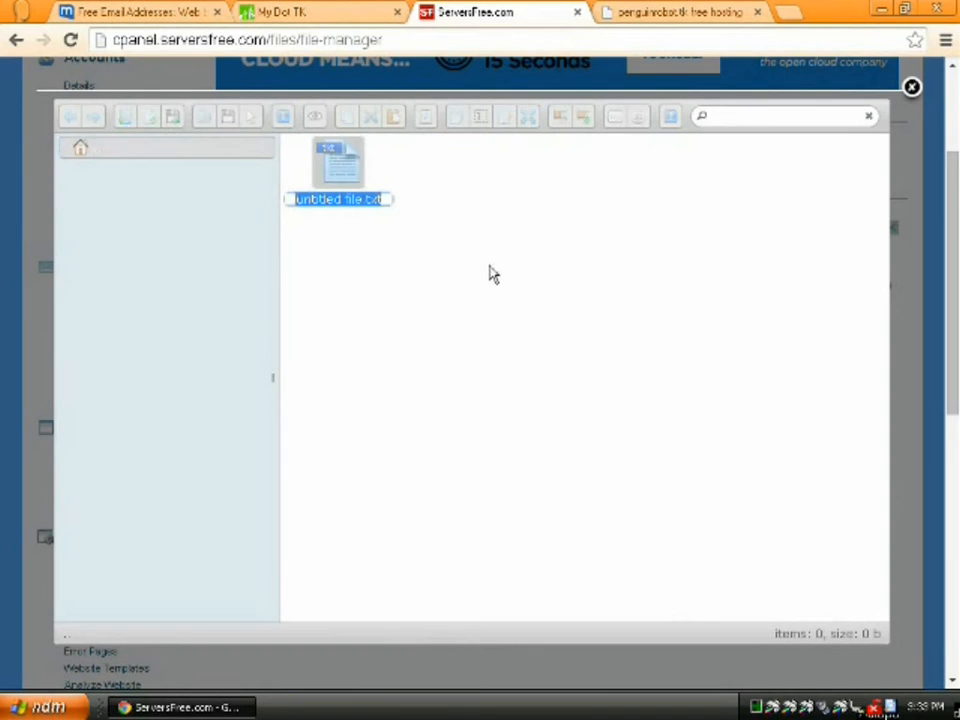
text(index.html)
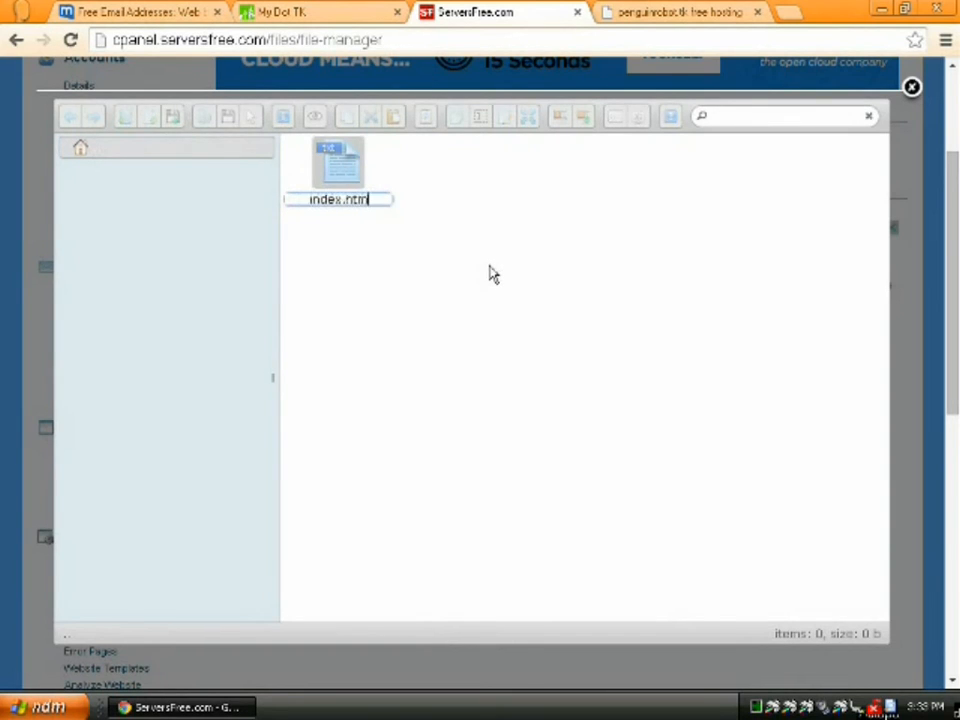
key(Return)
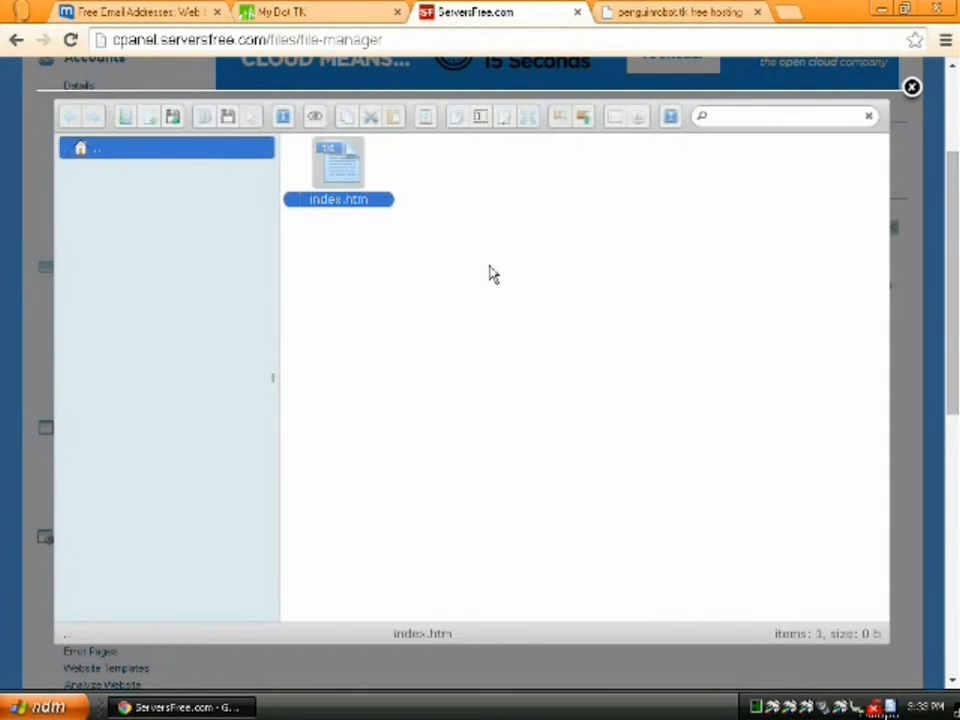
- Start index.htm with the <!DOCTYPE html>, <html> and <head> tags
click(503, 120)
text(<)
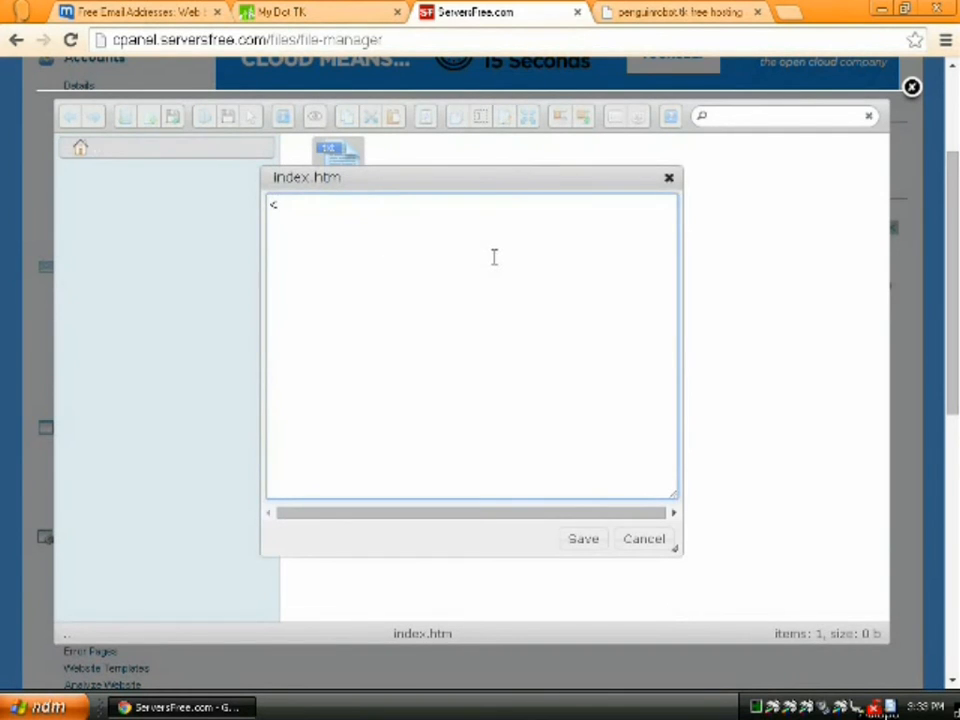
text(!DOCTYPE html>)
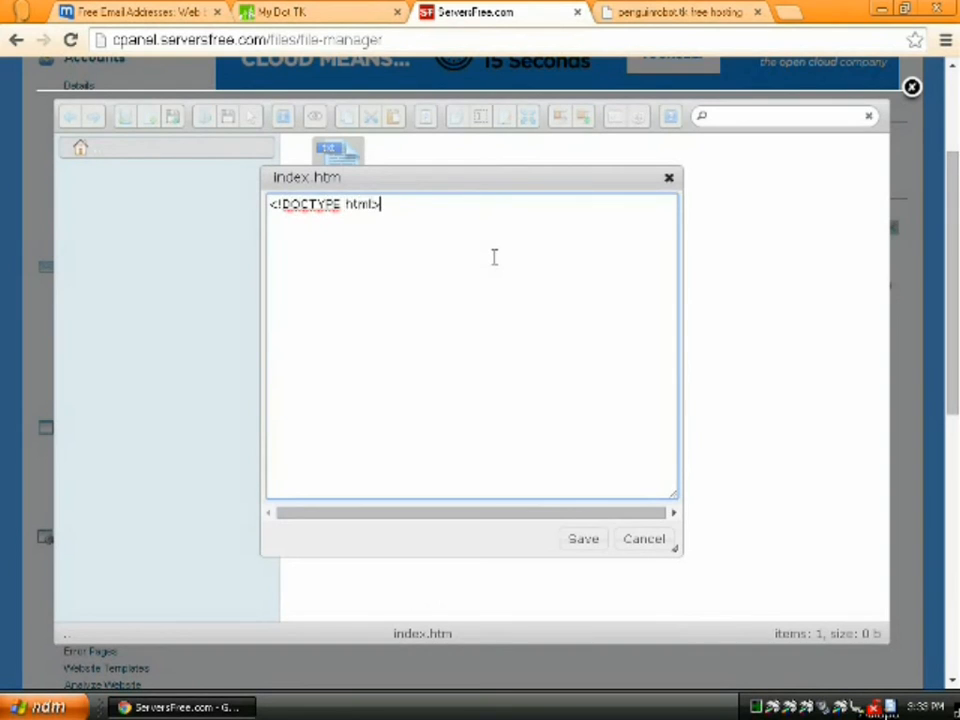
key(Return)
text(<html>)
key(Return)
text(<head>)
key(Return)
- Add a utf-8 meta charset, the title 'The Robot Penguins Have Landed!', and close the head
text(<meta charset="utf-)
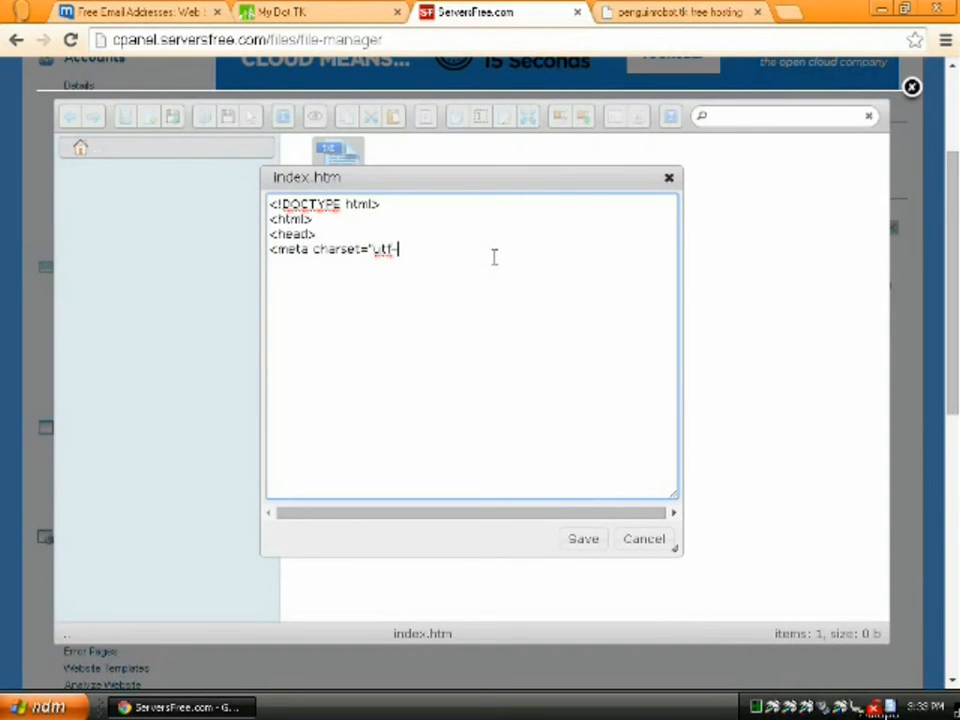
text(8/>)
key(Return)
text(<title>The Robo)
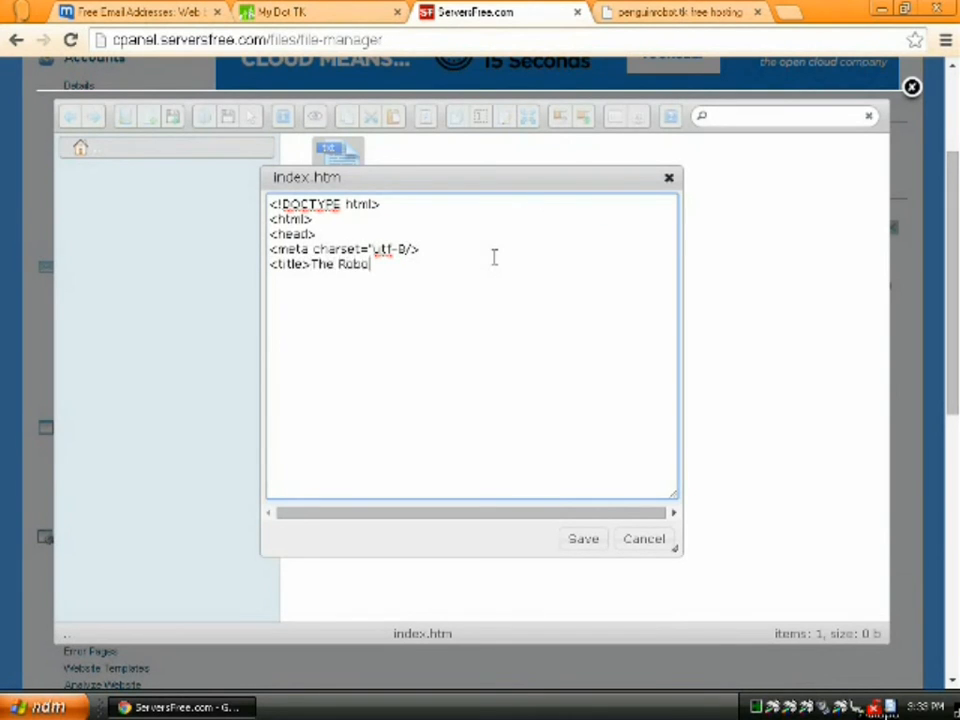
text(t Penguins)
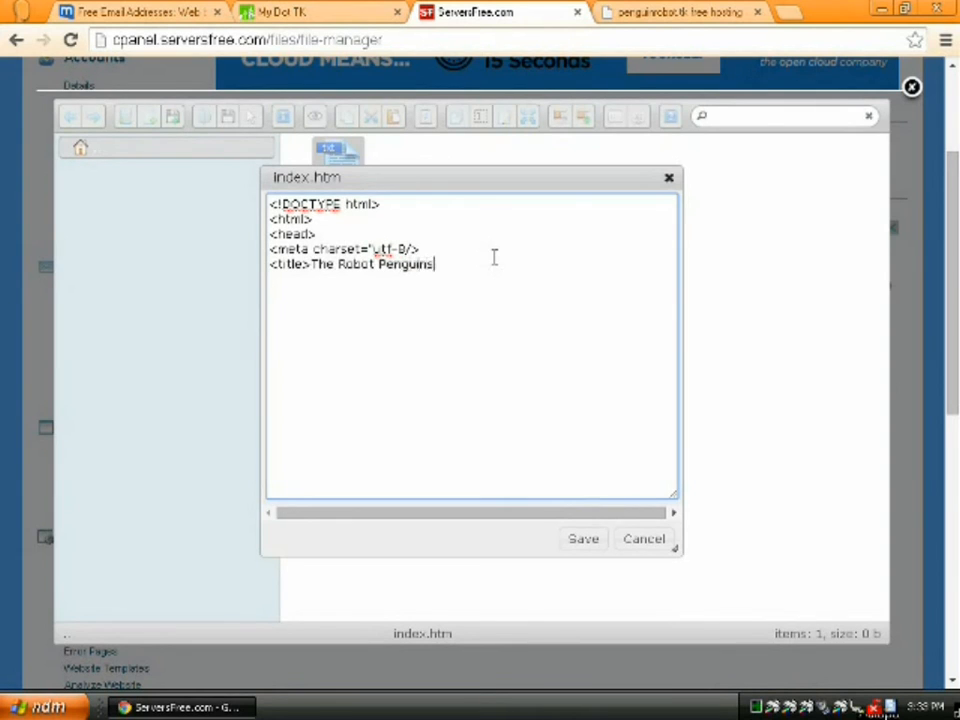
text( Have Landed!</title>)
key(Return)
text(</head>)
key(Return)
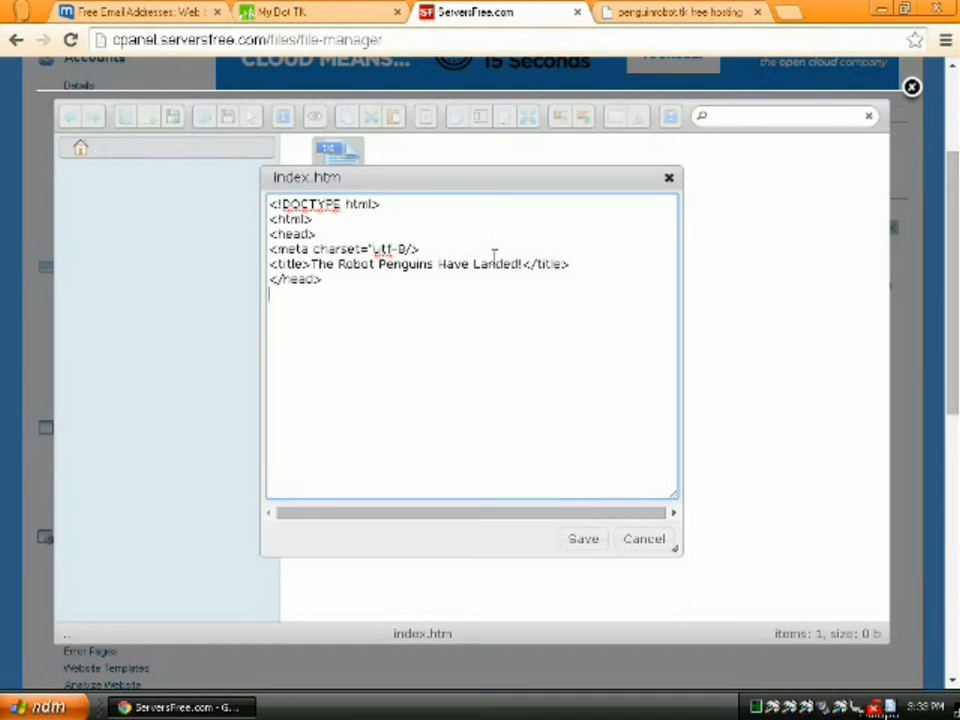
- Add a sans-serif body tag and the h1 heading 'The Robot Penguins Have Landed!'
text(<body style=")
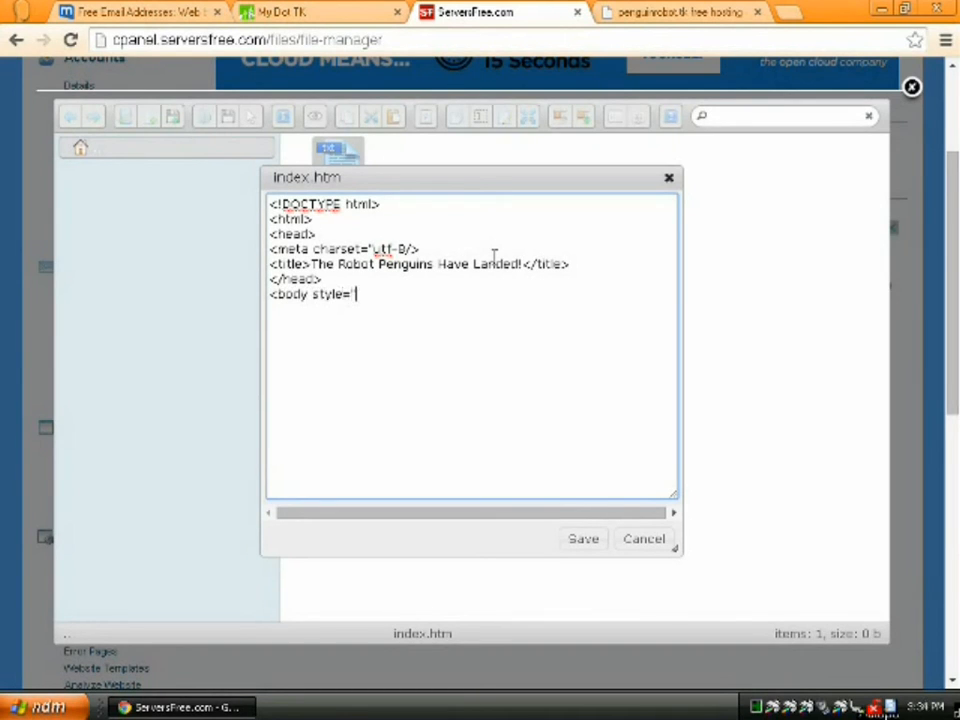
text(font-family:sans-serif)
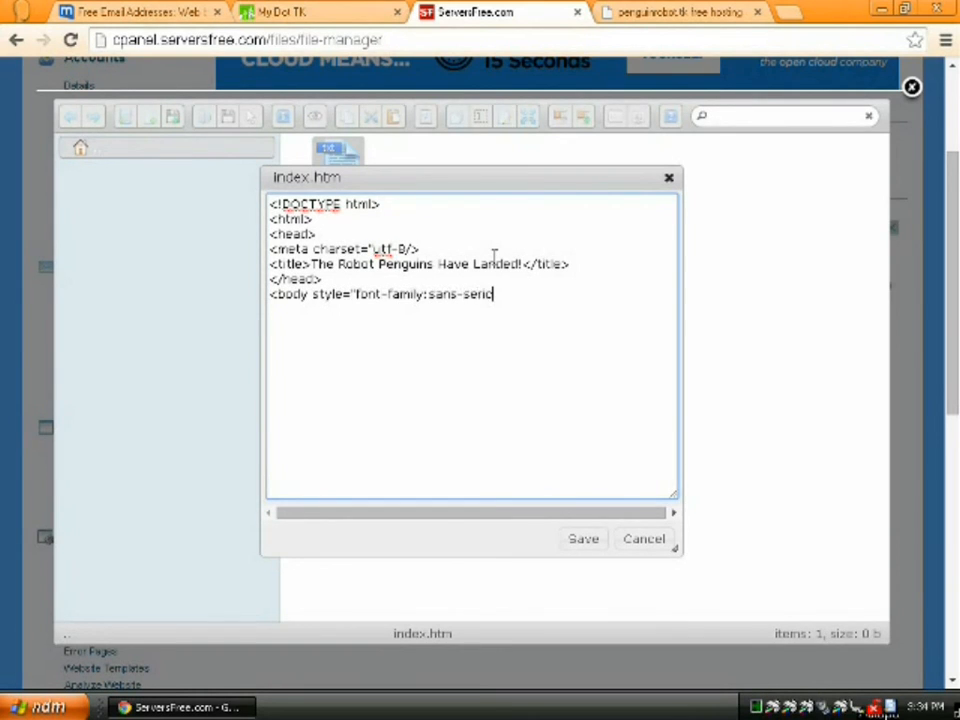
key(BackSpace)
text(f)
text(">)
key(Return)
text(<h1>The Robot Penguins Have Landed!</h)
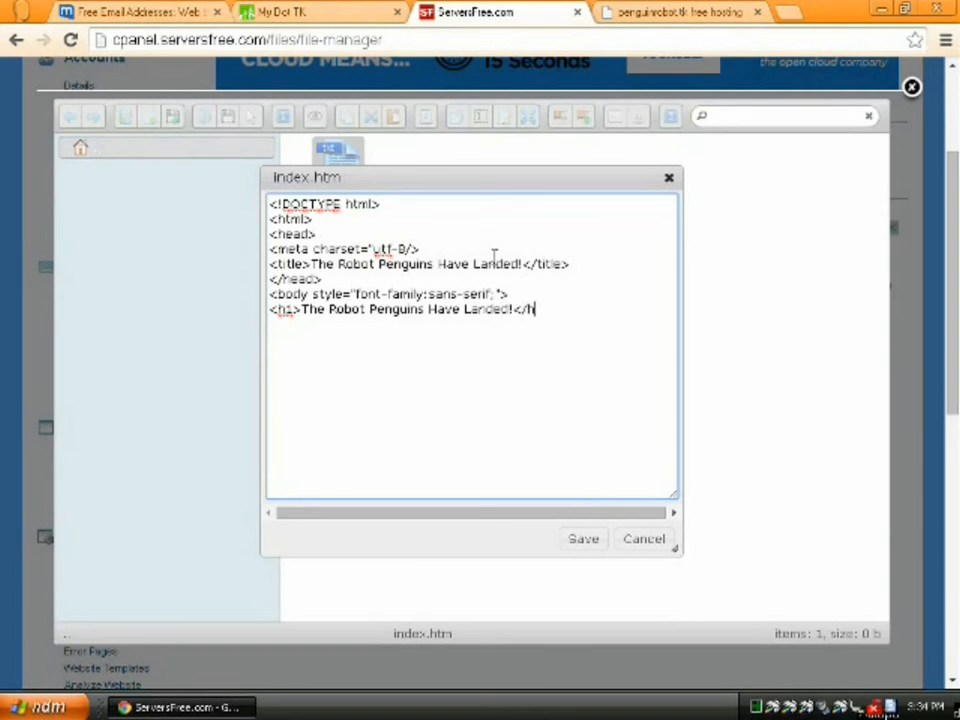
text(1>)
key(Return)
- Add the 'Watch the skies!… Their armies will rise again!' paragraph and close body and html
text(<p>)
text(Watch th)
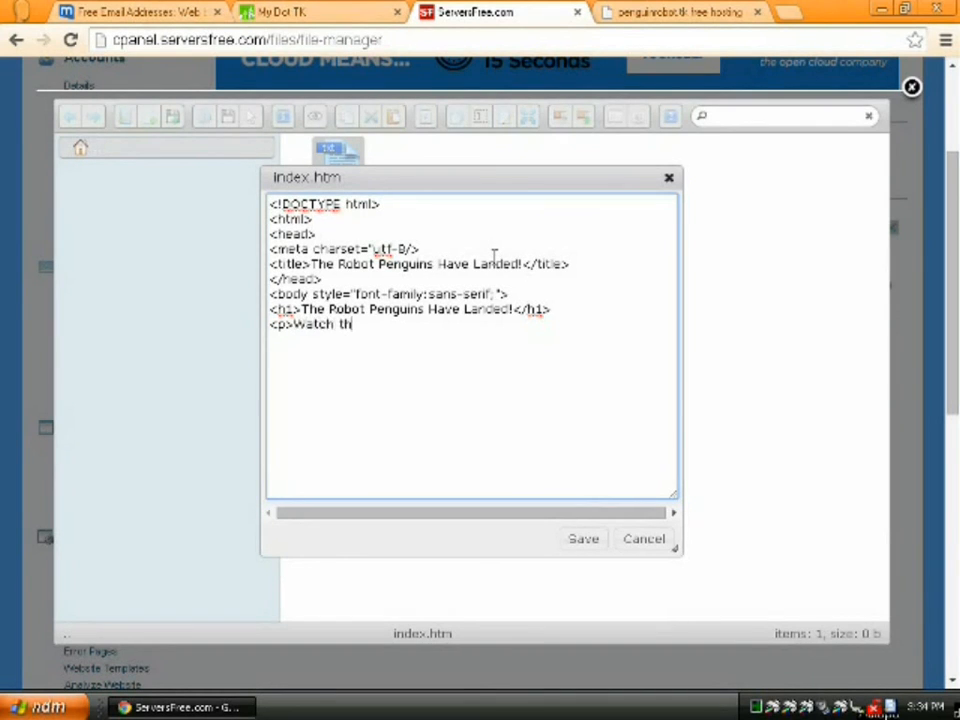
text(e skies!  Watch th)
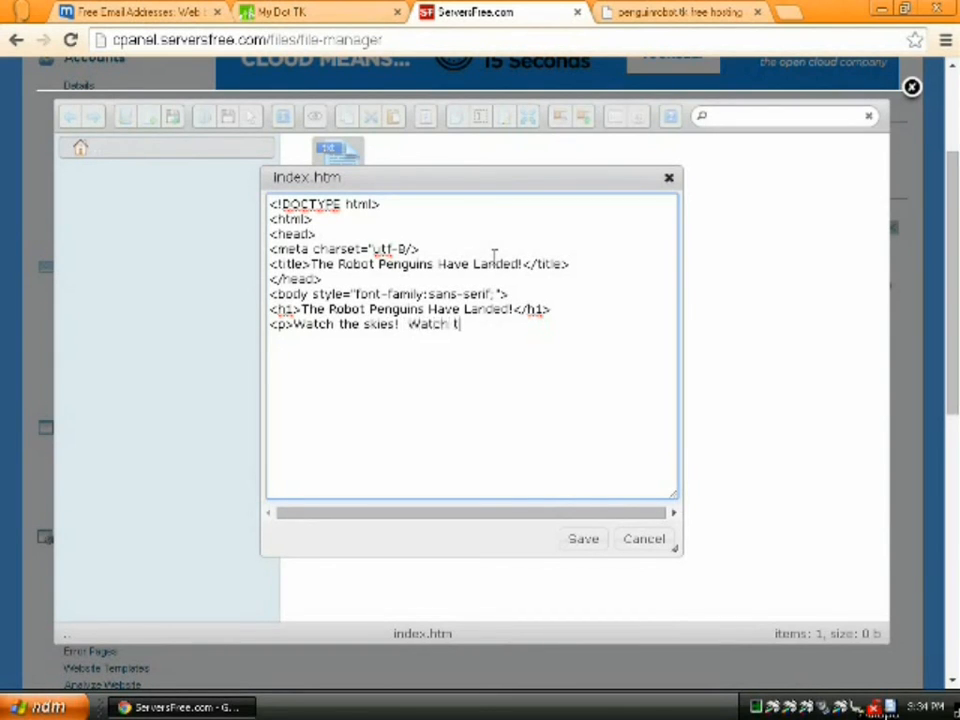
key(BackSpace)
key(BackSpace)
text(for cracks in the g)
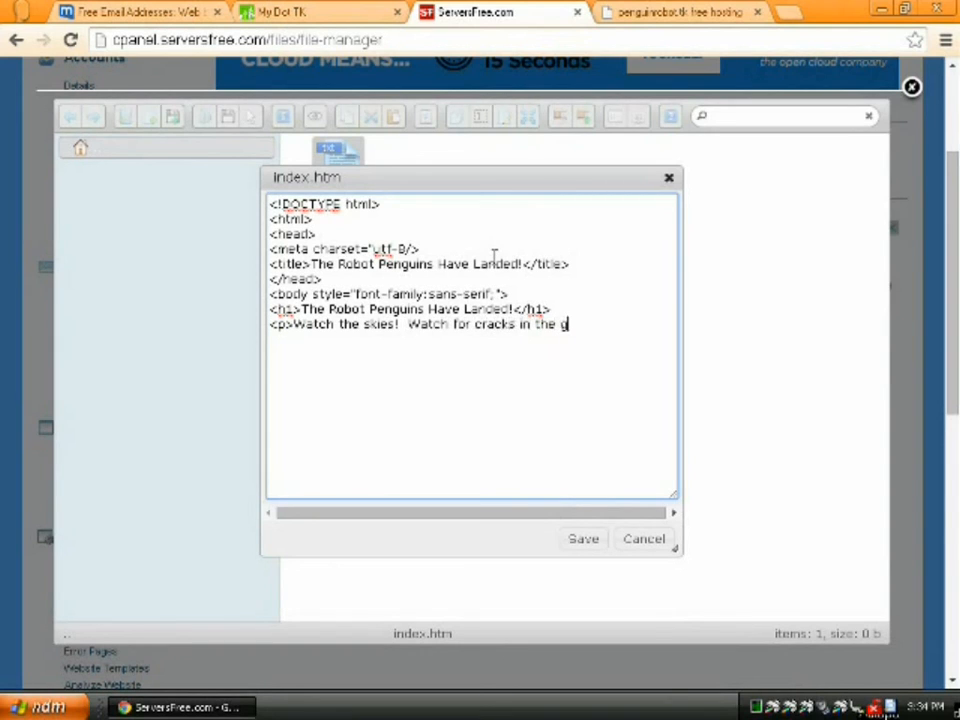
text(round!  Their ar)
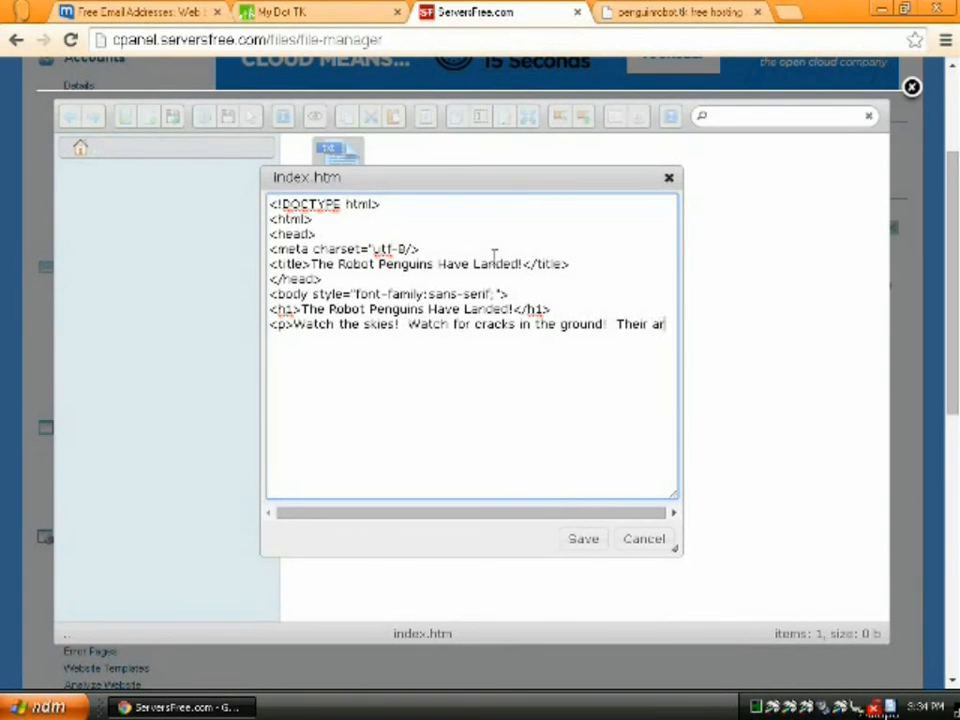
text(mies wil)
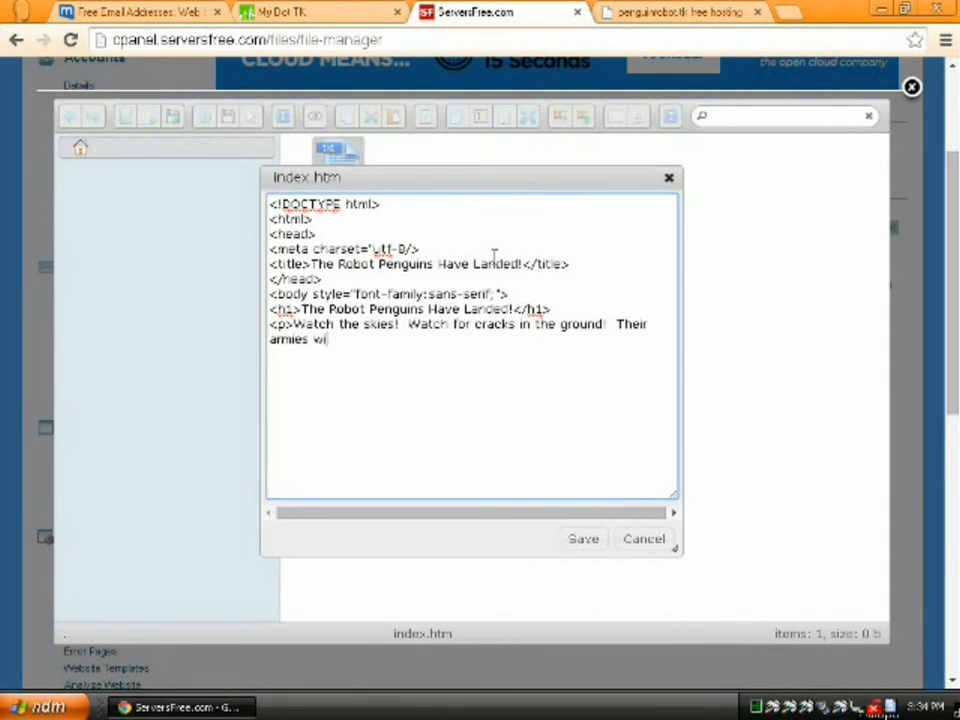
text(l rise again!)
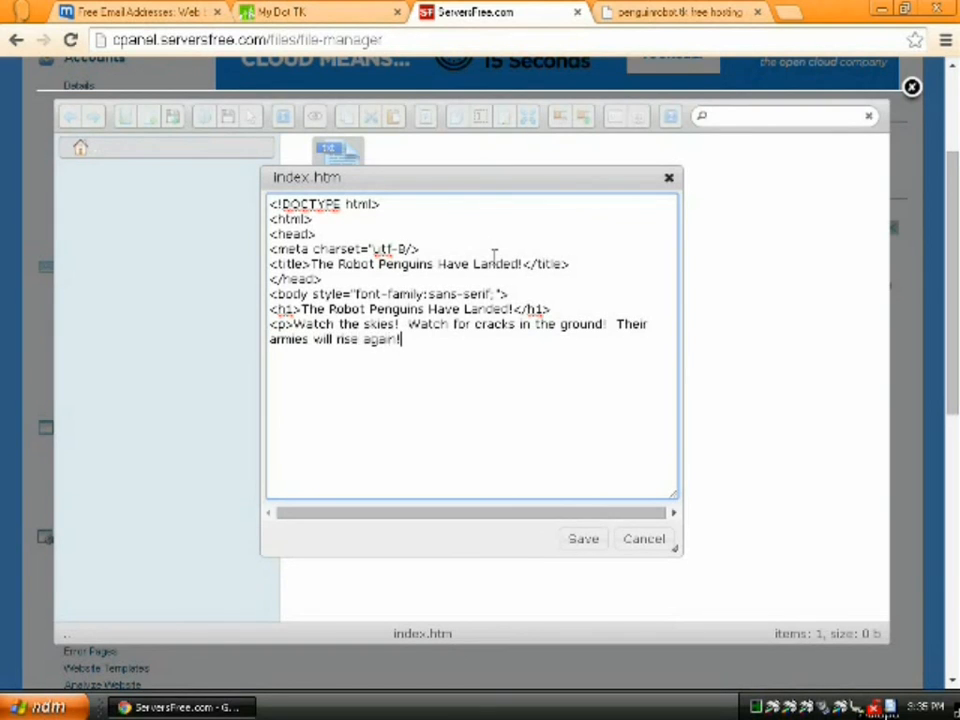
text(</p>)
key(Return)
text(</body>)
key(Return)
text(</html)
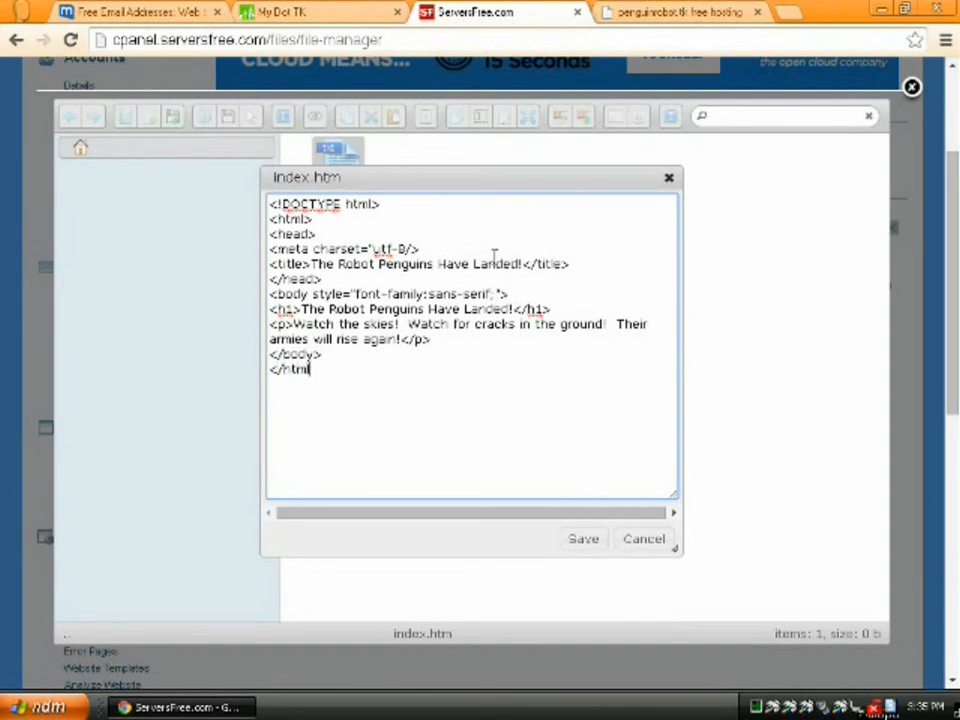
text(>)
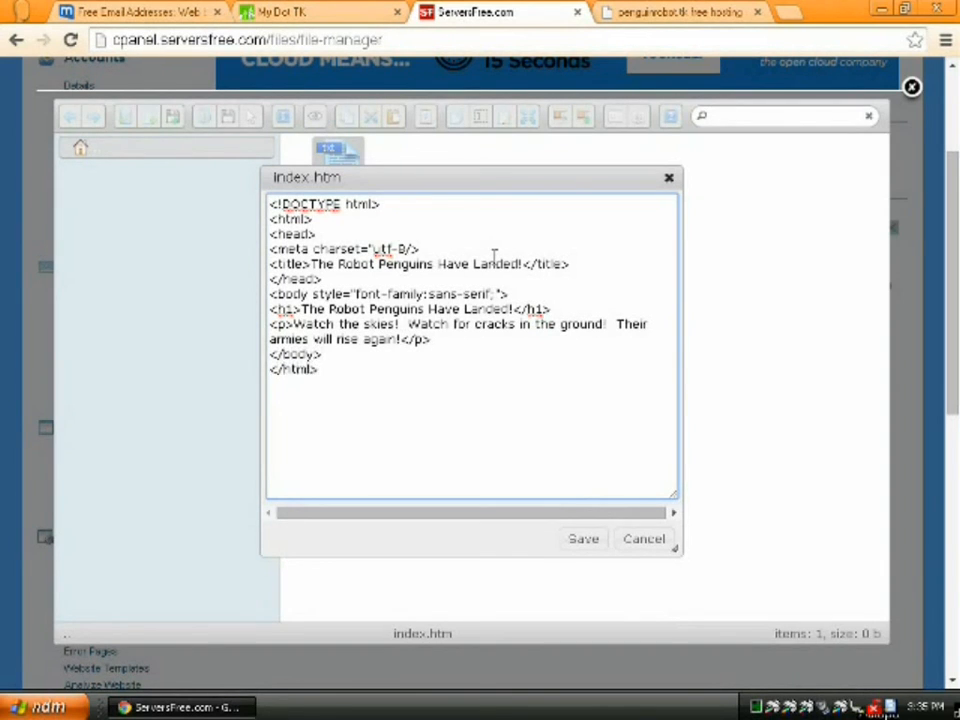
- Save index.htm and reload penguinrobot.tk to view the new page
click(583, 540)
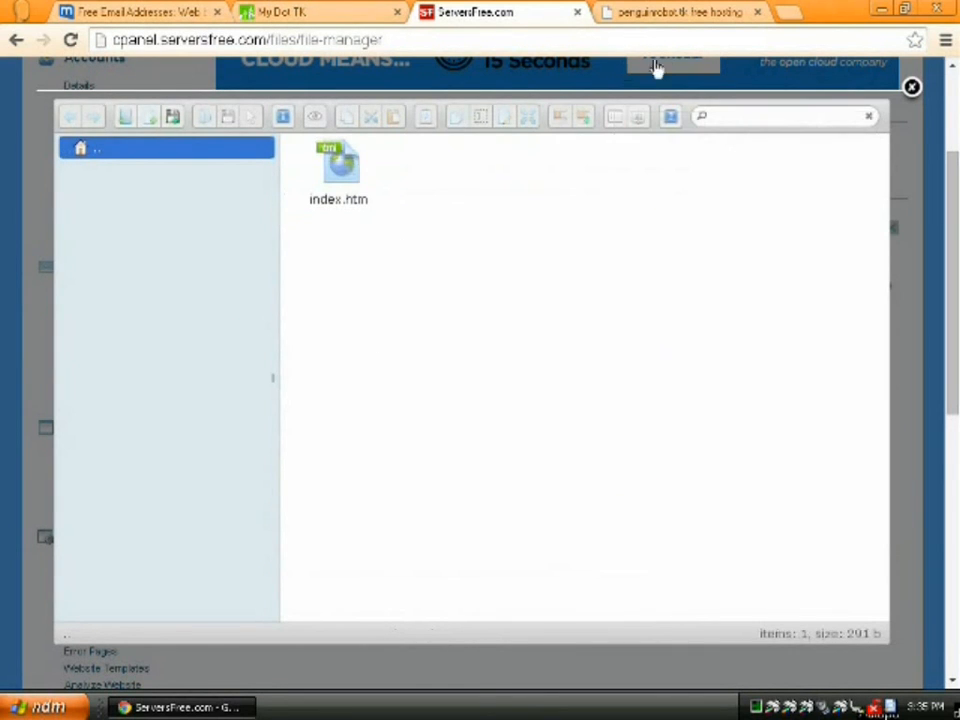
click(668, 14)
key(F5)
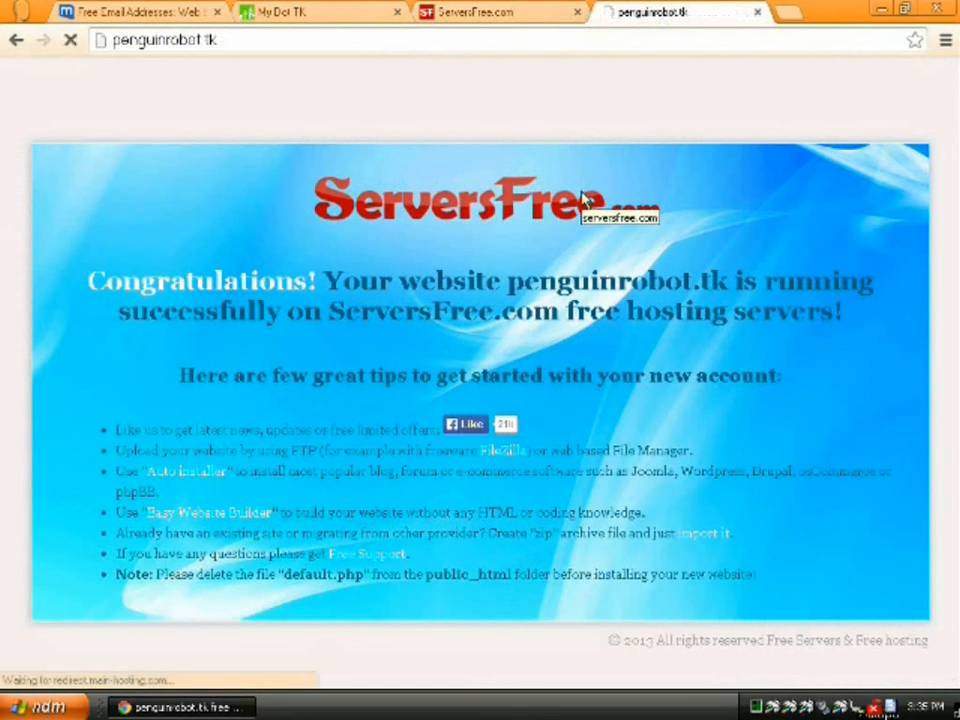
- Remove the semicolon after sans-serif in index.htm, save, and reload penguinrobot.tk
click(510, 14)
click(350, 165)
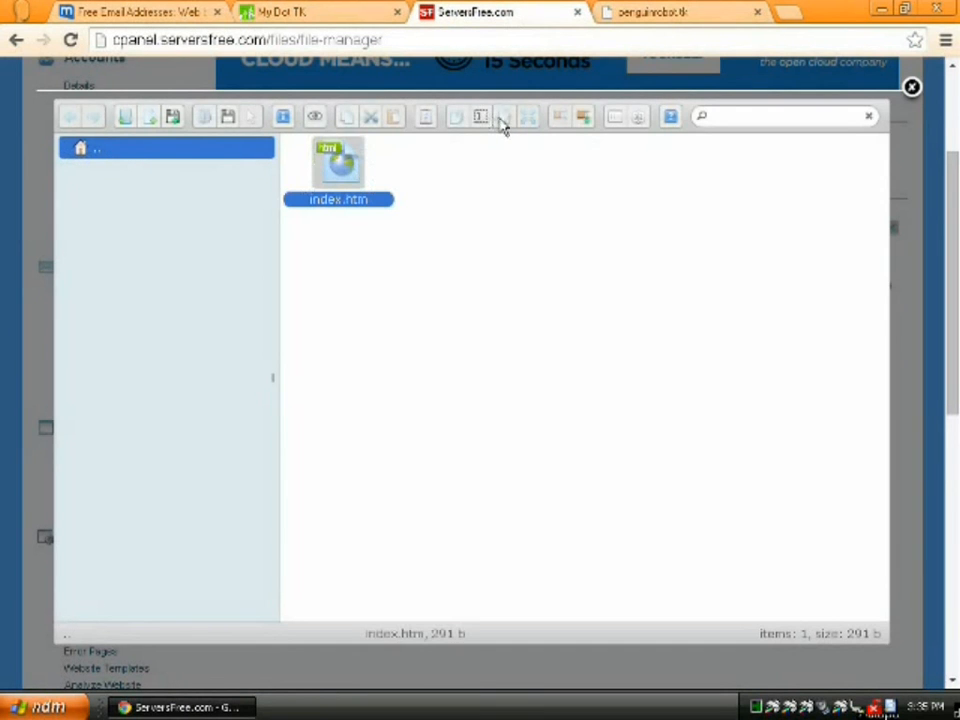
click(485, 119)
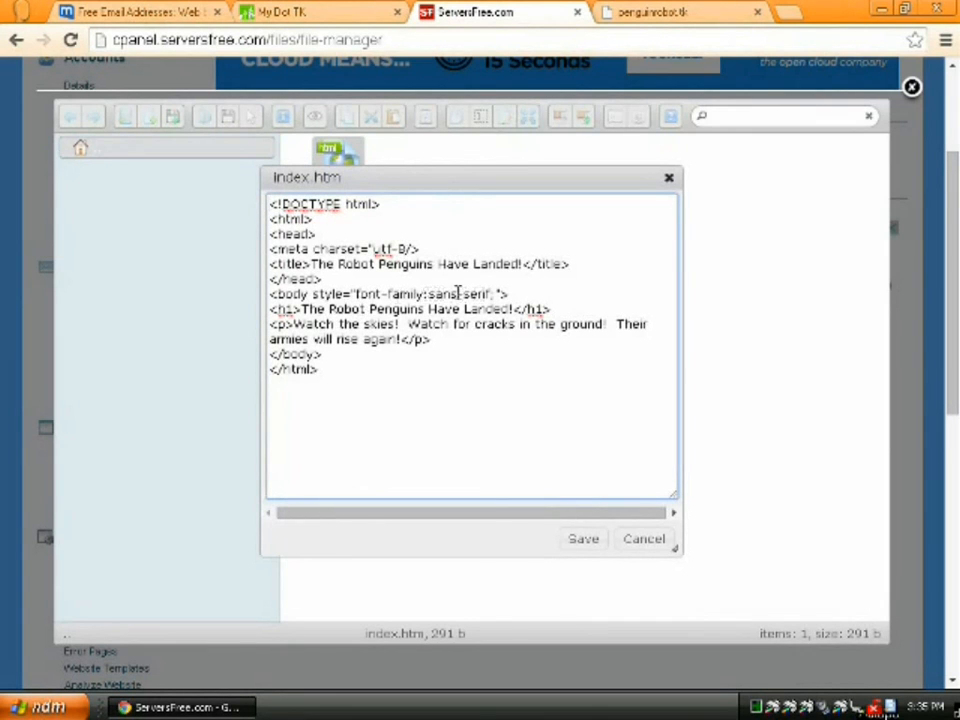
click(497, 293)
key(BackSpace)
key(ctrl+s)
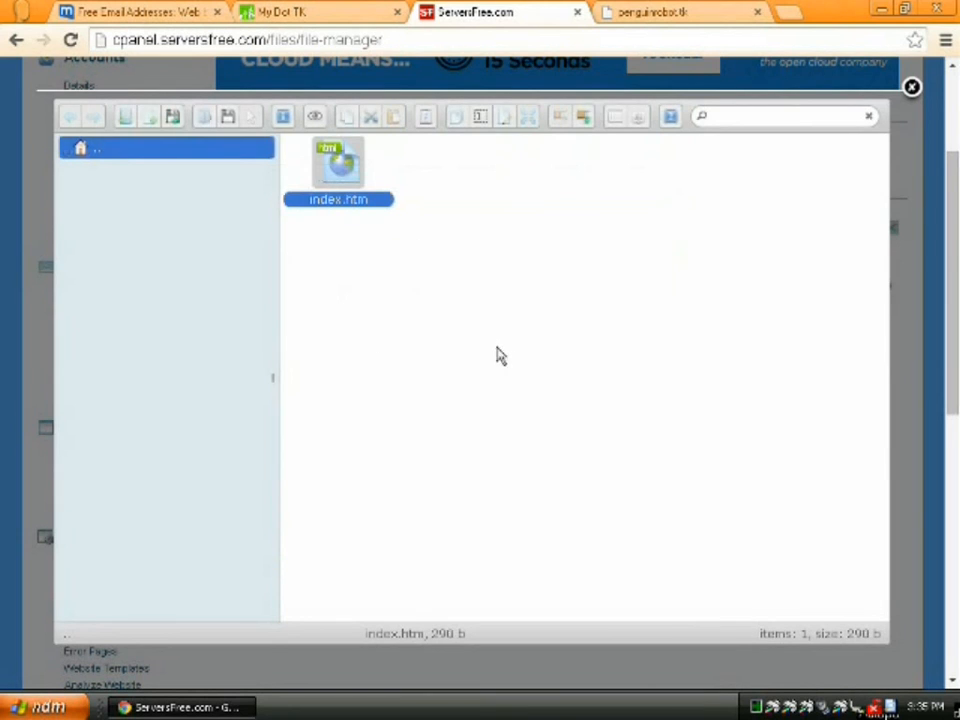
click(668, 17)
key(F5)
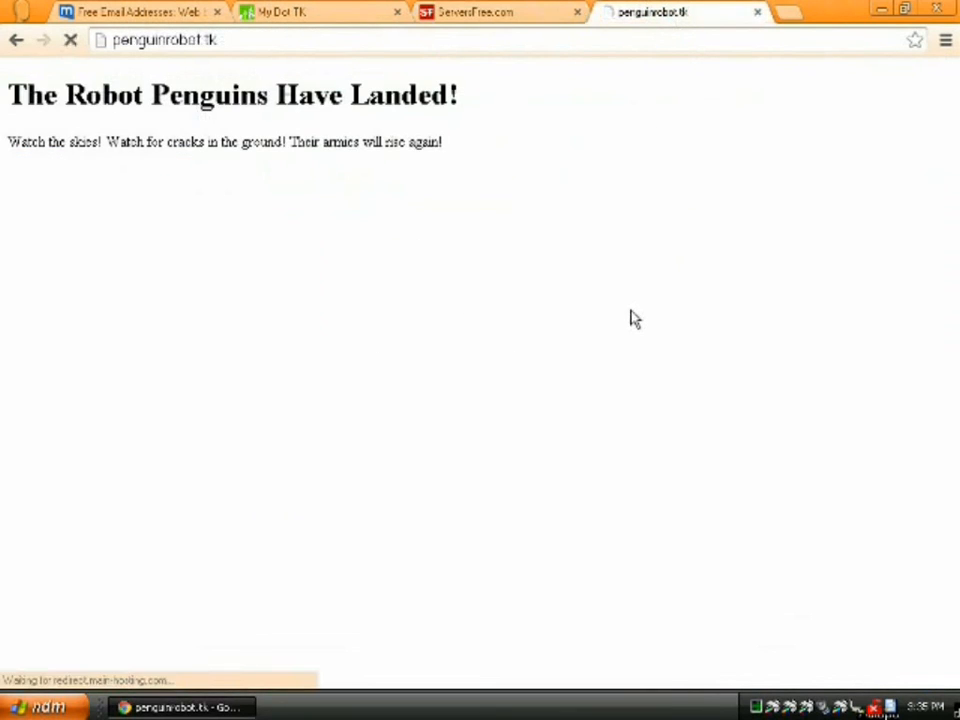